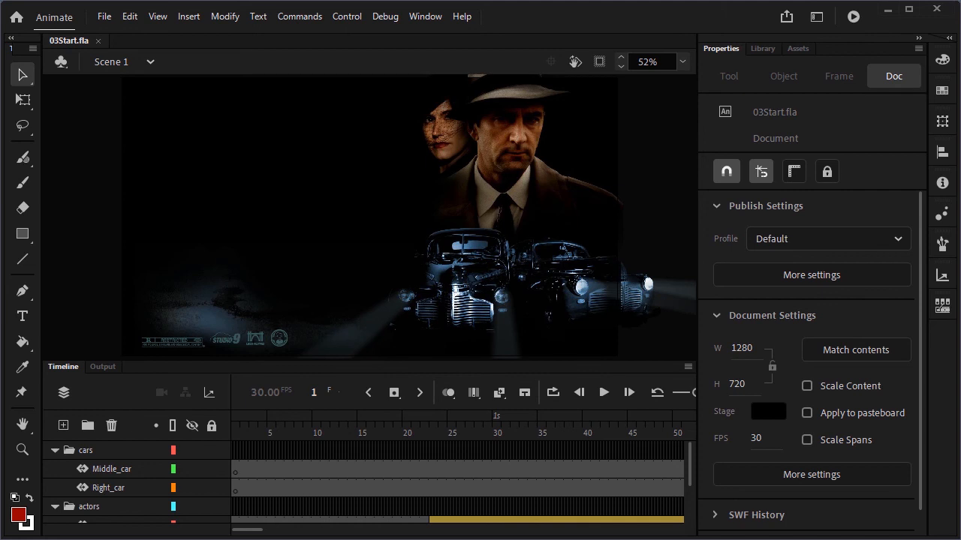
# Save the document as a new file named 03_workingcopy.fla
pyautogui.click(682, 63)
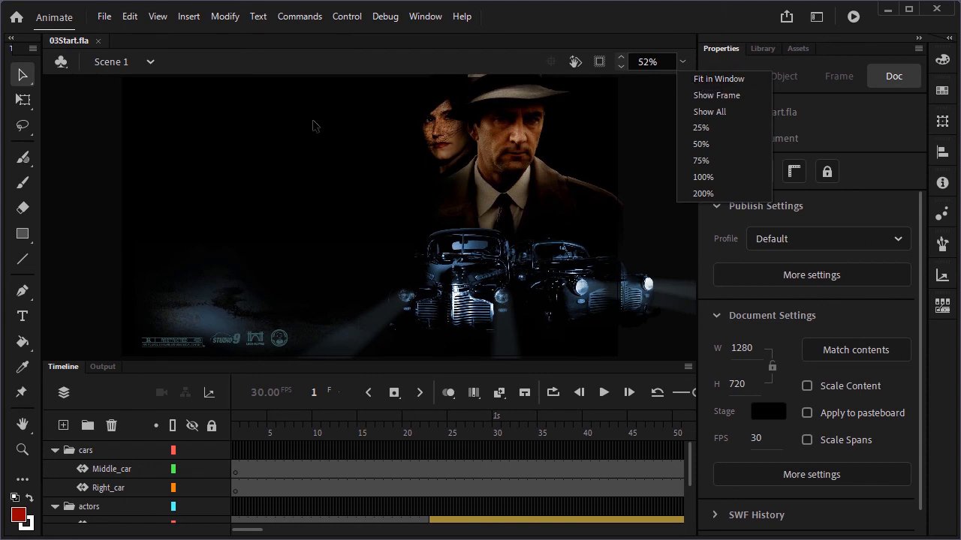
pyautogui.click(67, 179)
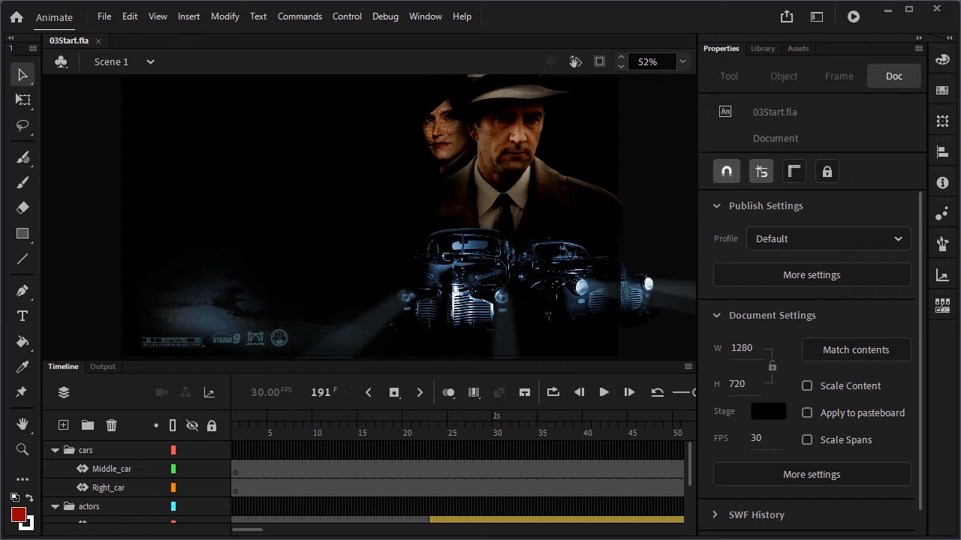
pyautogui.click(105, 17)
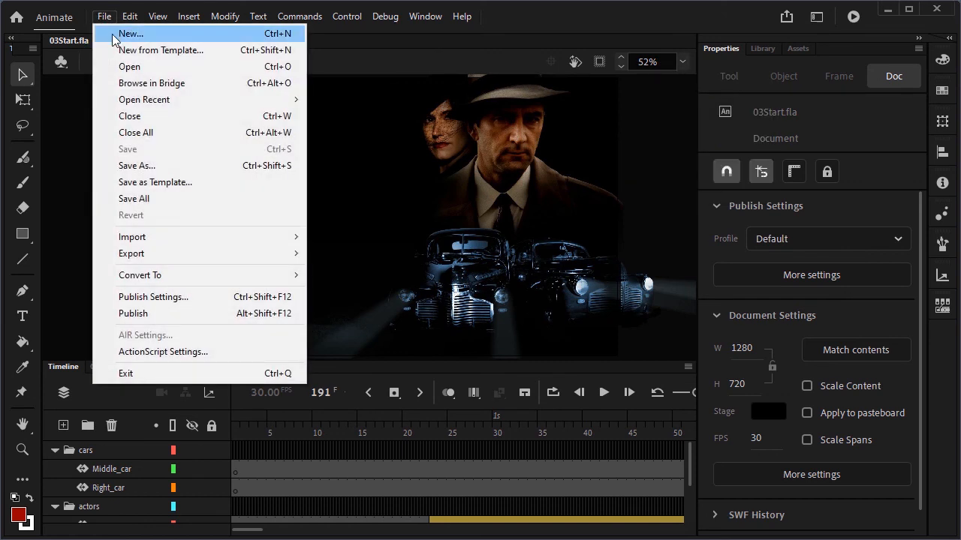
pyautogui.click(163, 165)
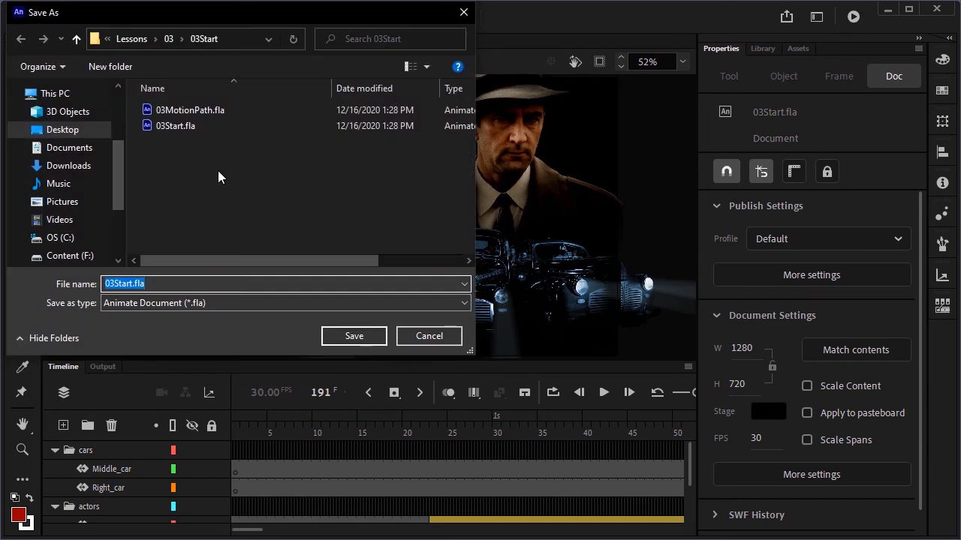
pyautogui.write('03_workingcopy.fla')
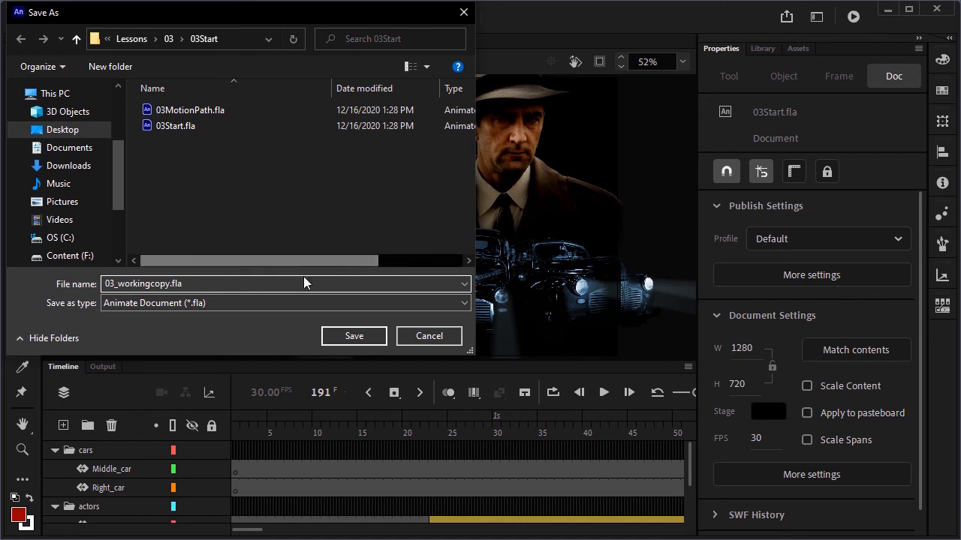
pyautogui.click(338, 340)
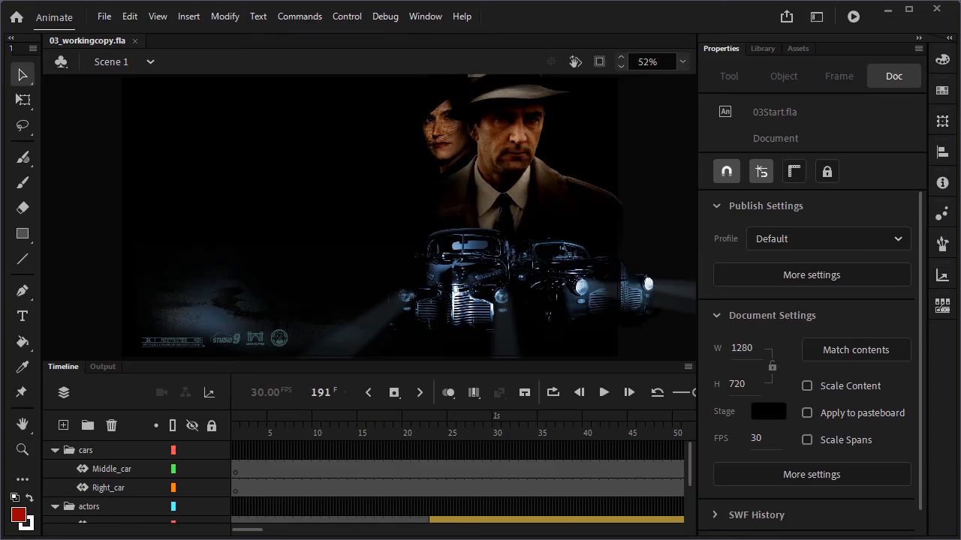
# Lock all existing layers and add a new layer named city
pyautogui.click(211, 426)
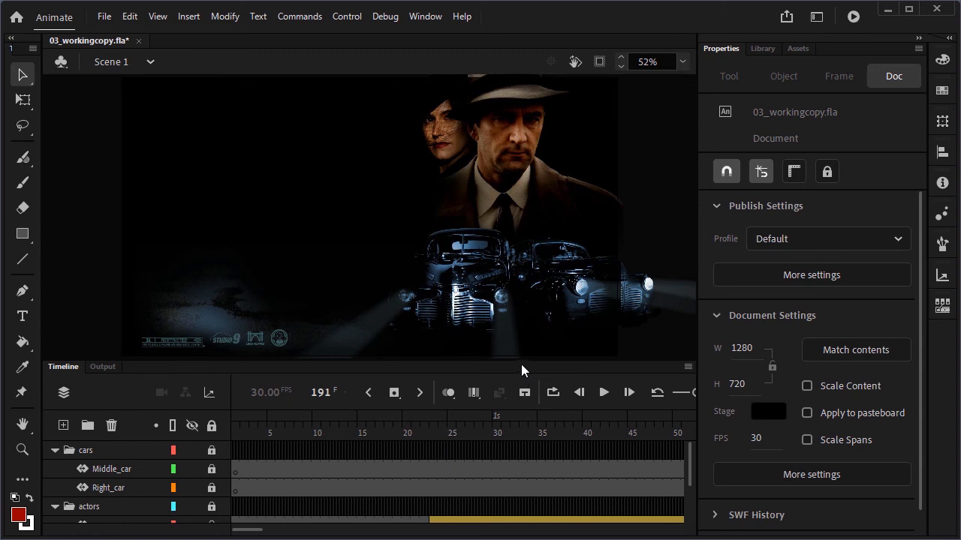
pyautogui.moveTo(514, 358); pyautogui.dragTo(539, 287)
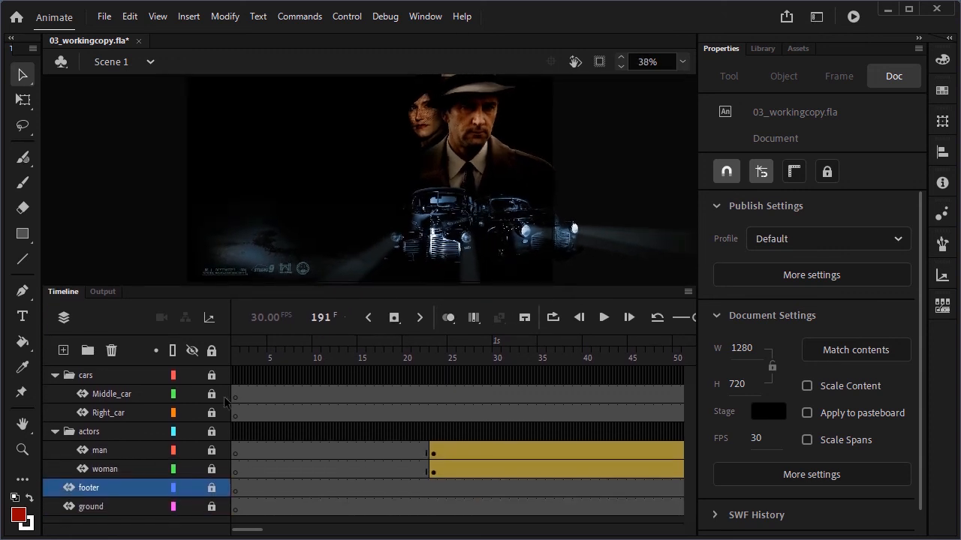
pyautogui.click(63, 350)
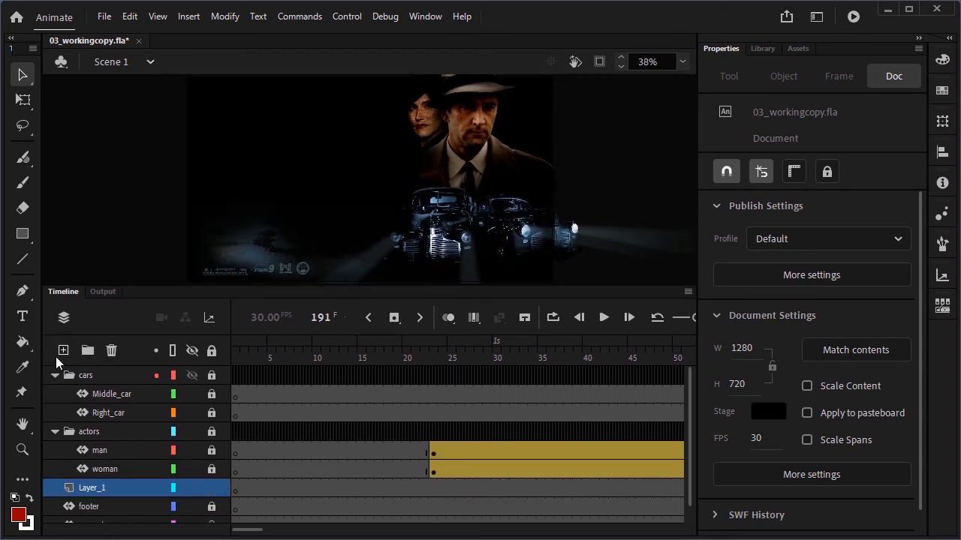
pyautogui.doubleClick(88, 489)
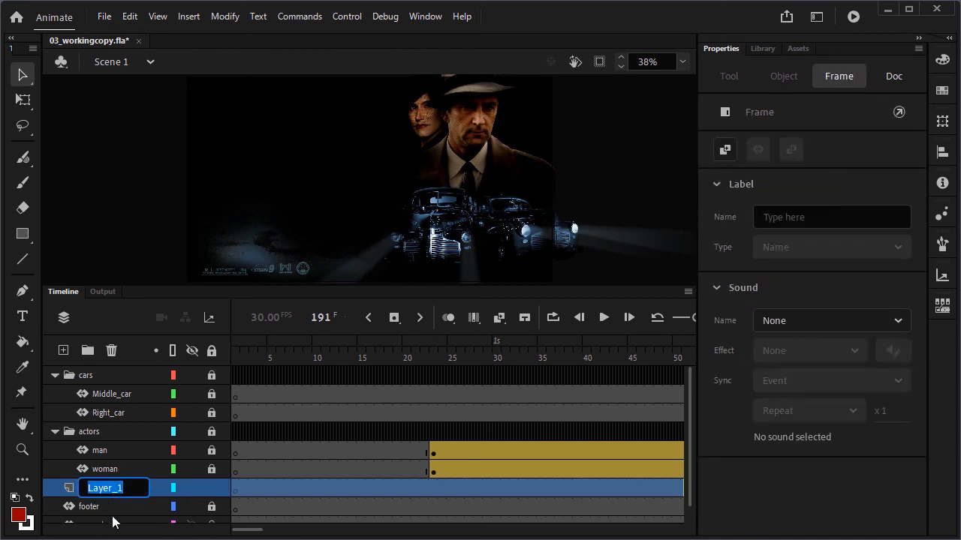
pyautogui.write('city')
pyautogui.press('Return')
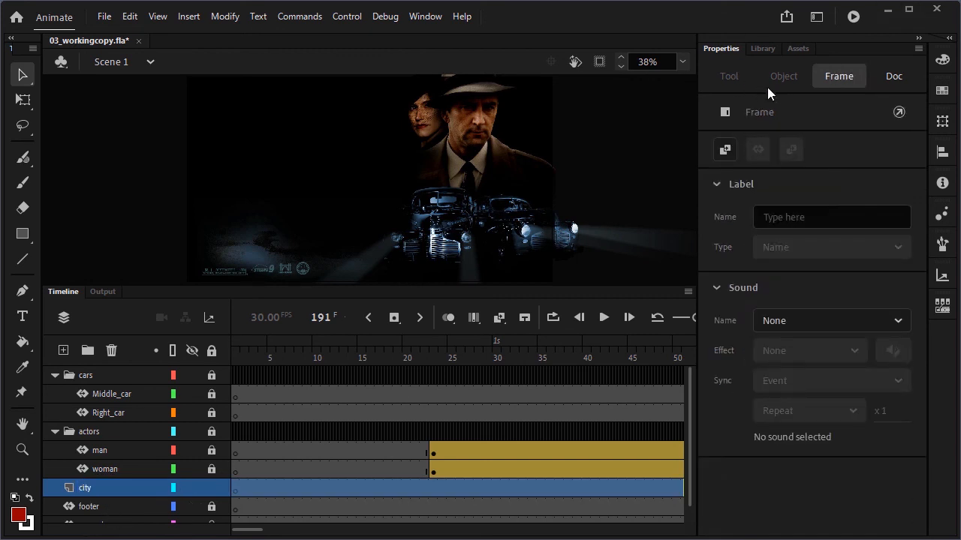
# Place the cityBG.jpg bitmap from the library onto the stage in the city layer
pyautogui.click(763, 48)
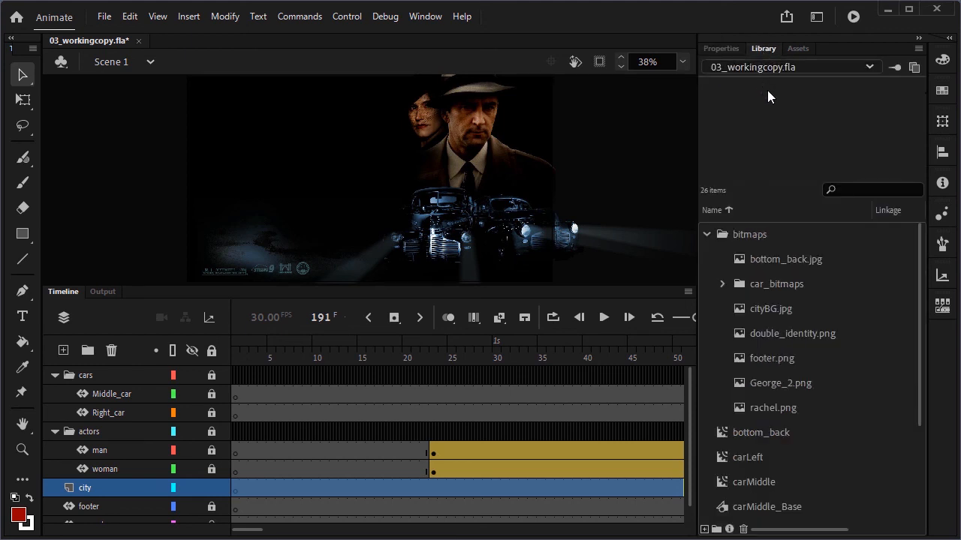
pyautogui.click(771, 304)
pyautogui.moveTo(760, 304); pyautogui.dragTo(416, 189)
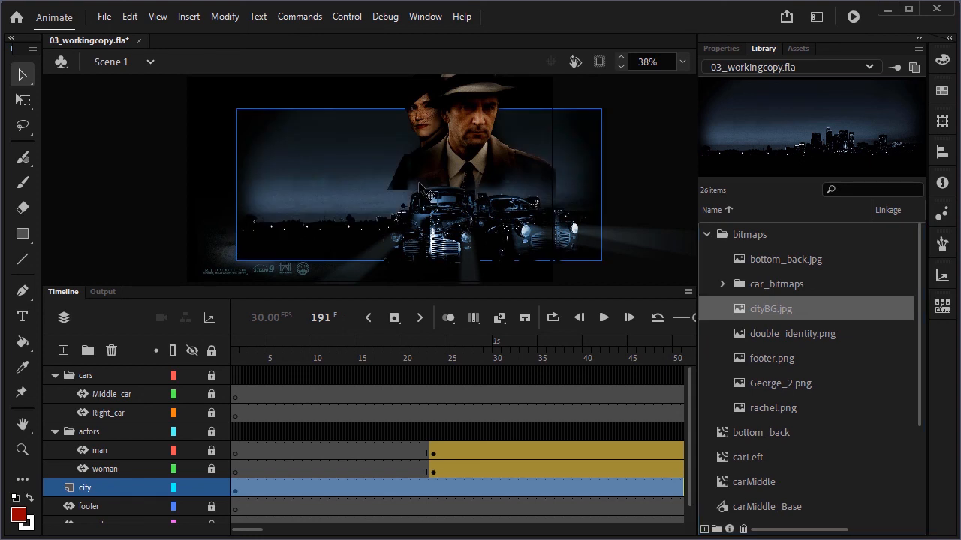
# Position the city bitmap at X 0 and Y 90
pyautogui.click(724, 49)
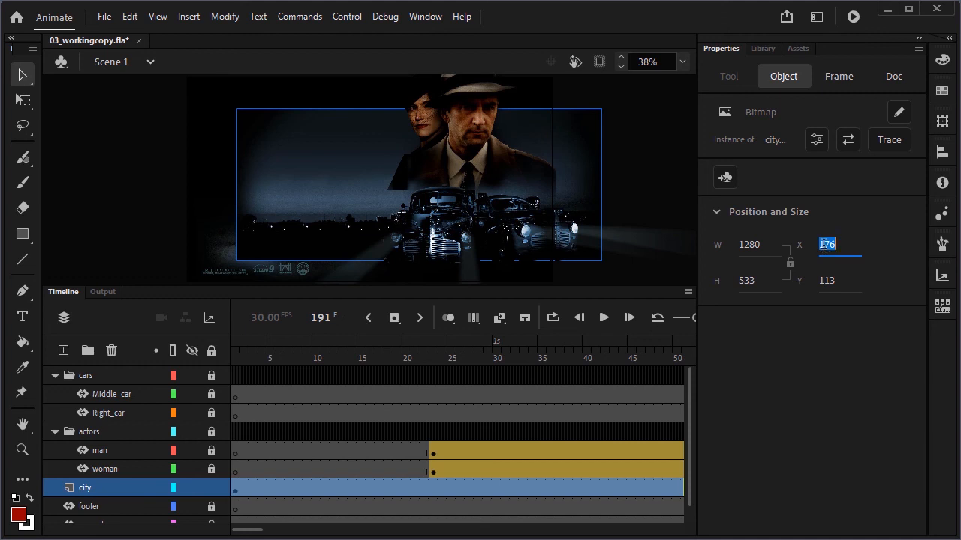
pyautogui.write('0')
pyautogui.click(835, 282)
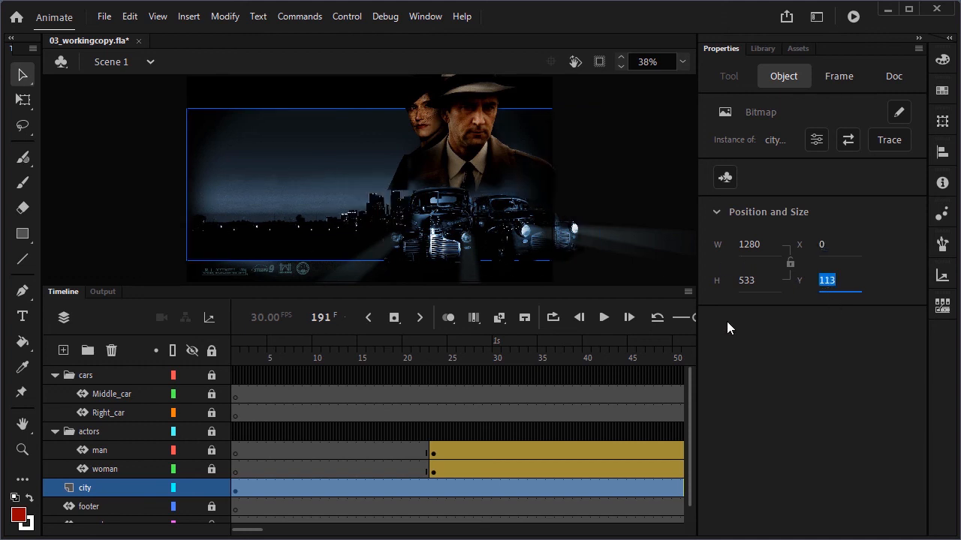
pyautogui.write('90')
pyautogui.press('Return')
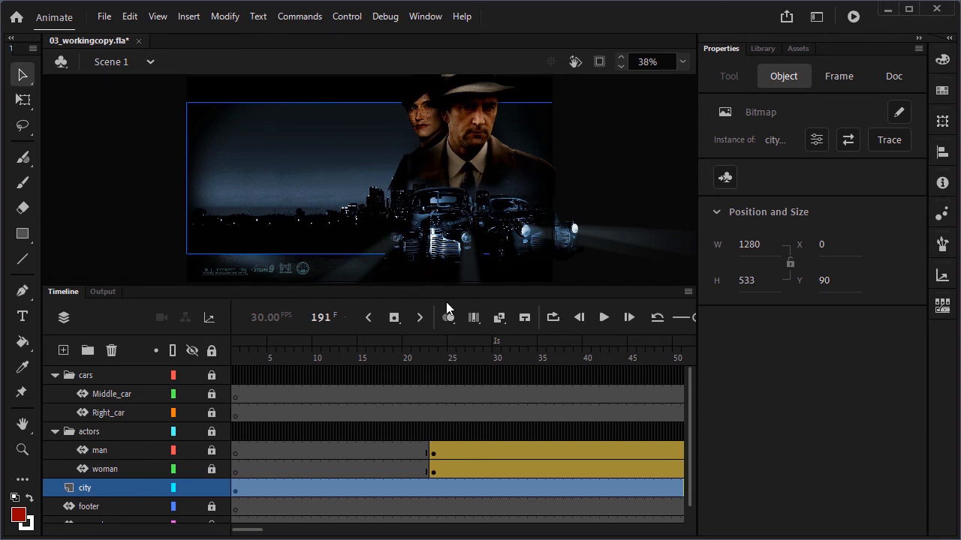
# Create a motion tween on the city bitmap, accepting its conversion to a symbol
pyautogui.click(500, 320)
pyautogui.click(532, 373)
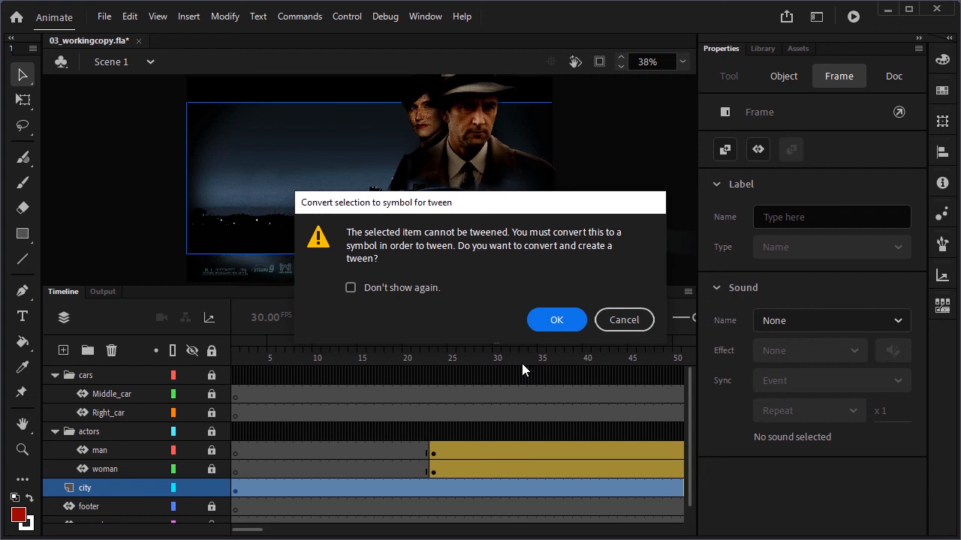
pyautogui.click(550, 317)
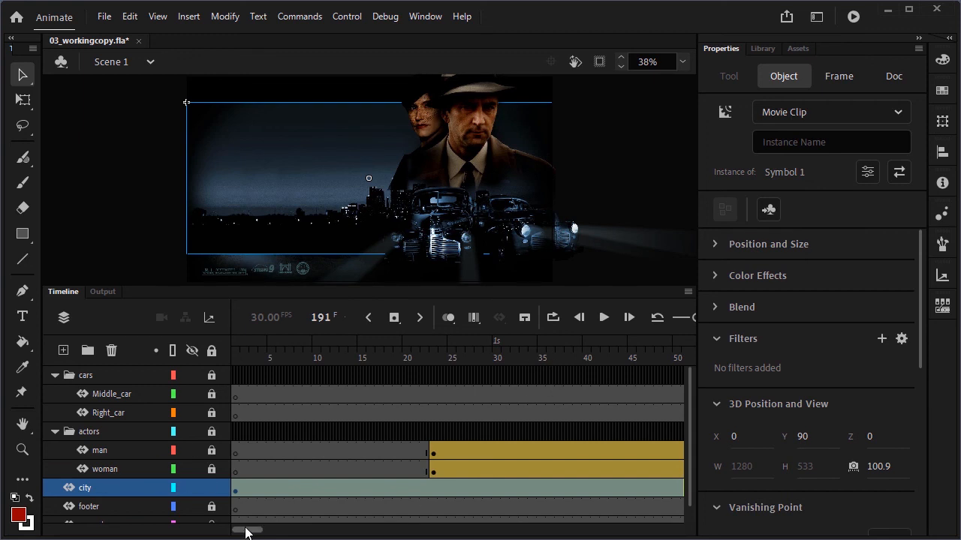
# At frame 191, move the city symbol upward and set its Y position to 0
pyautogui.moveTo(245, 530); pyautogui.dragTo(347, 530)
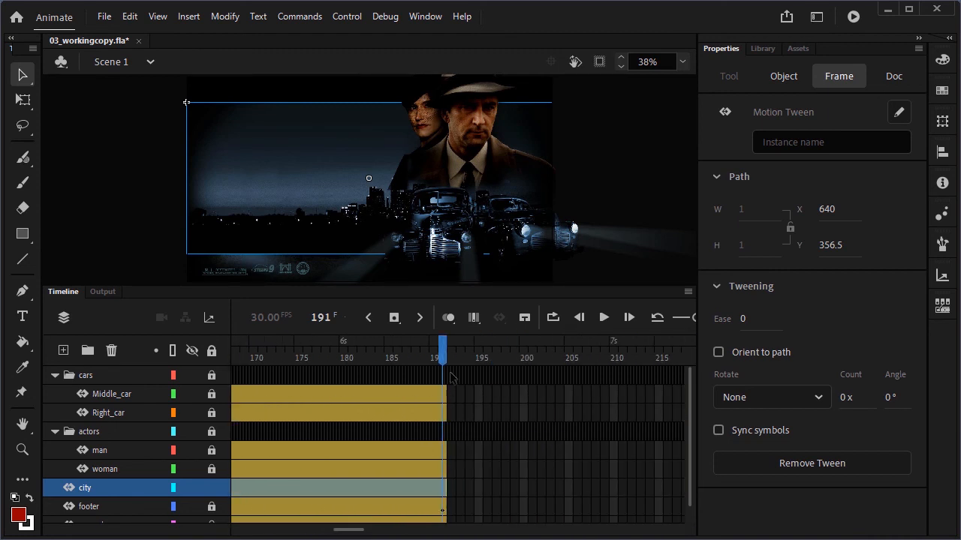
pyautogui.click(523, 471)
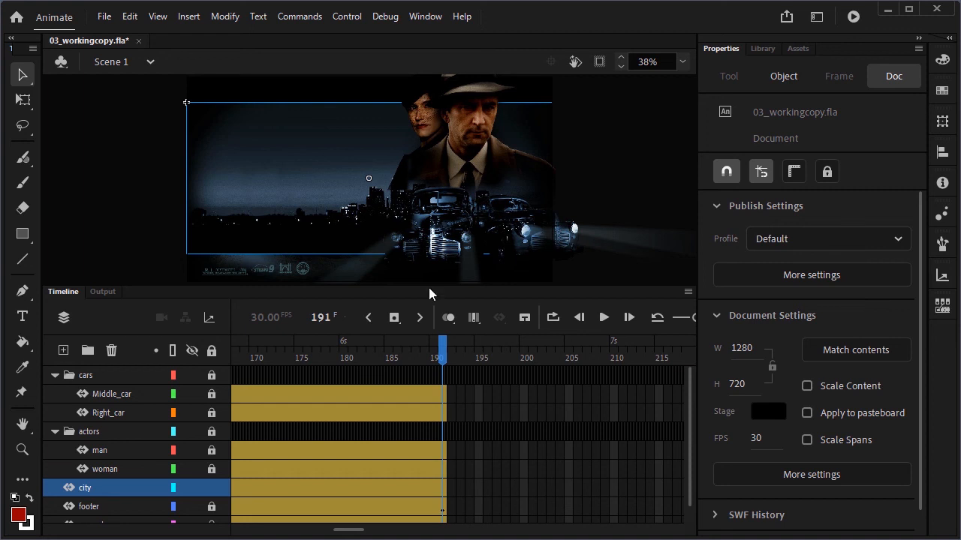
pyautogui.click(284, 161)
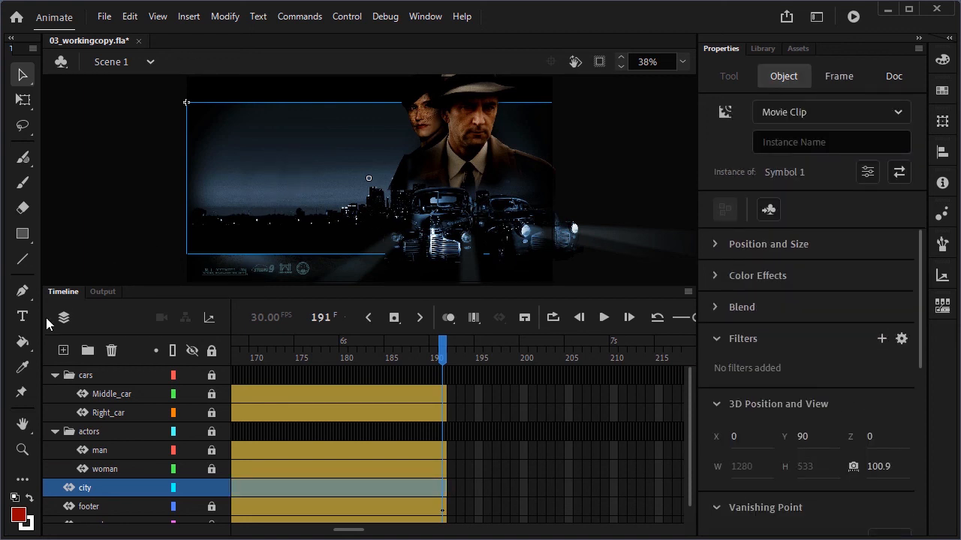
pyautogui.hotkey('shift', 'Up')
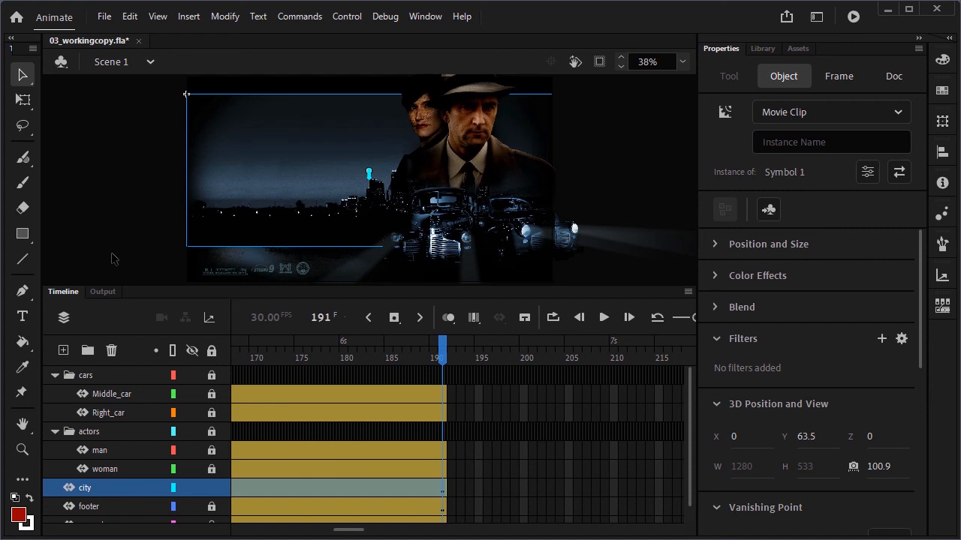
pyautogui.hotkey('shift', 'Up')
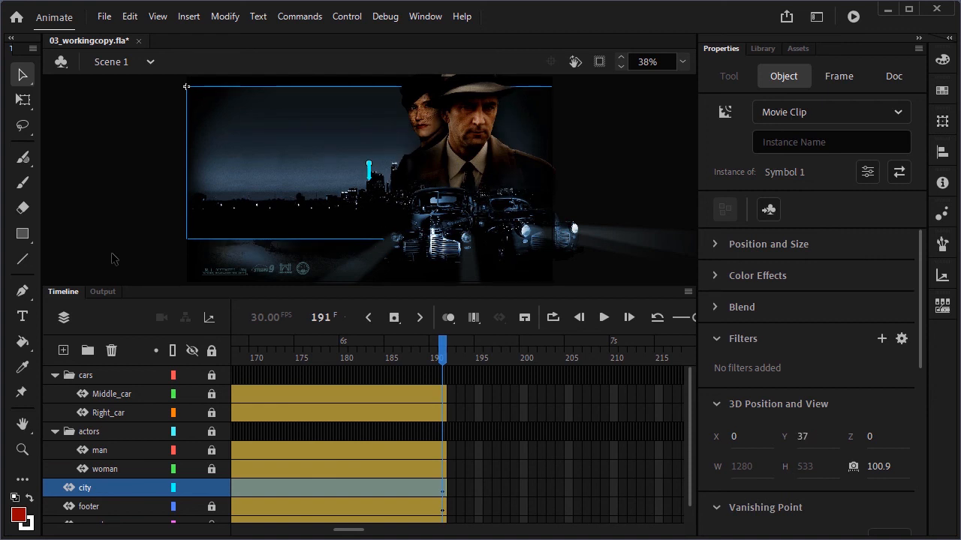
pyautogui.click(716, 244)
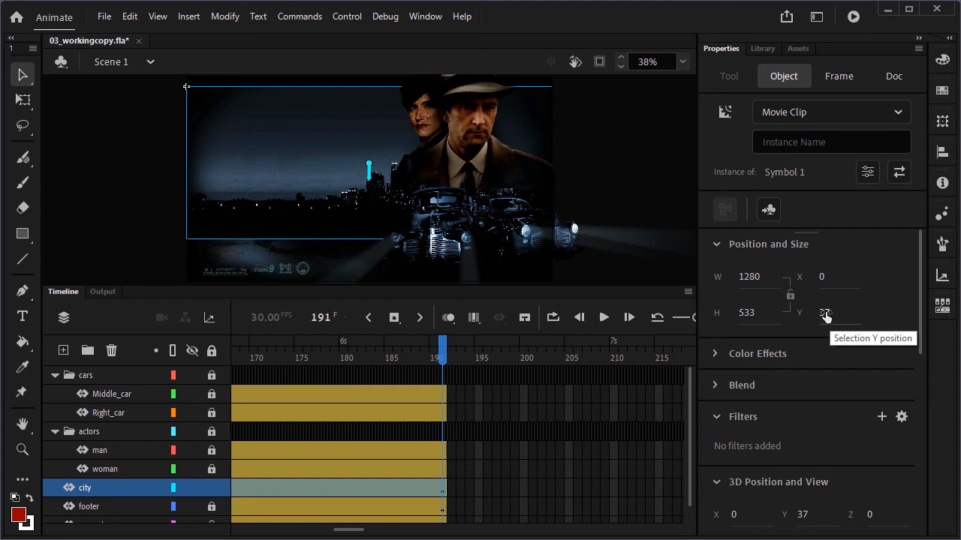
pyautogui.click(825, 315)
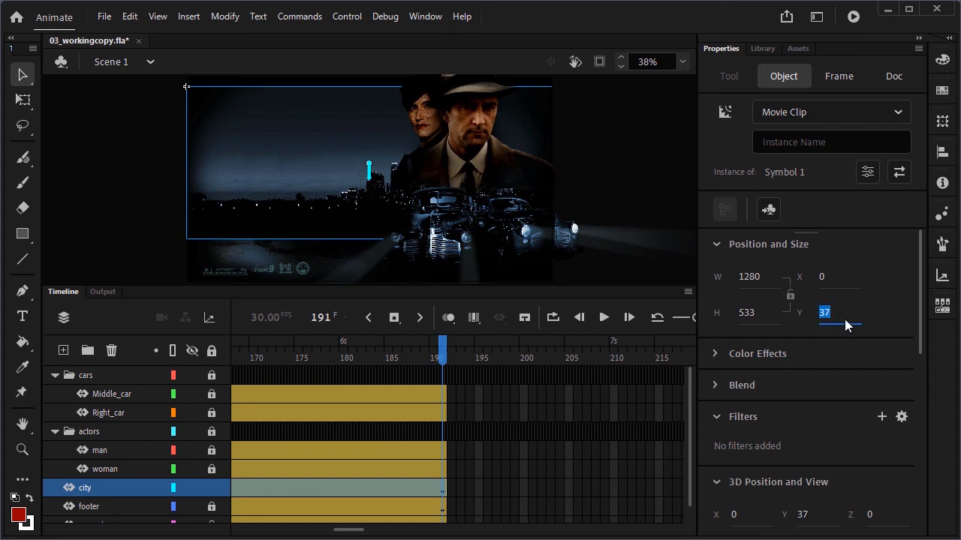
pyautogui.write('0')
pyautogui.press('Return')
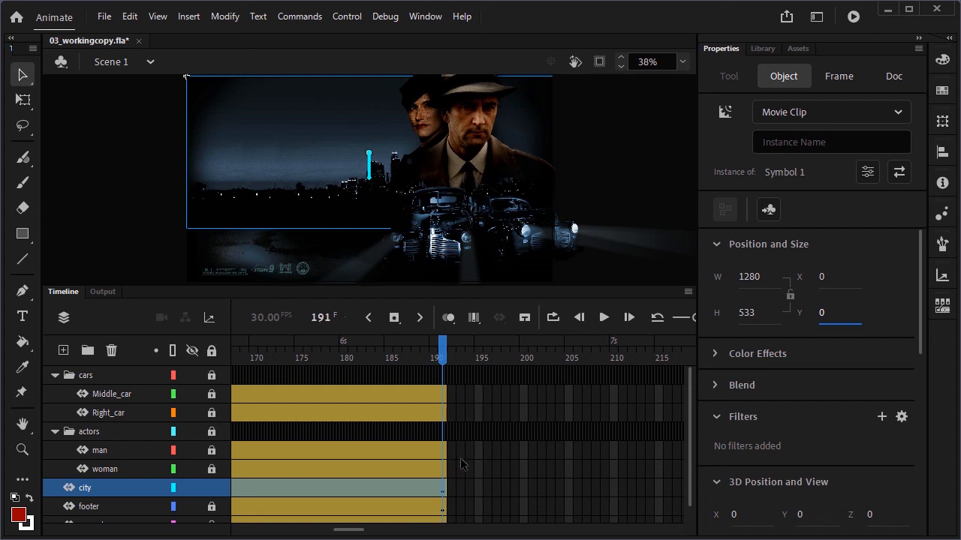
# Scrub and play back the timeline to preview the city's upward motion
pyautogui.moveTo(441, 350); pyautogui.dragTo(420, 365)
pyautogui.moveTo(271, 371); pyautogui.dragTo(422, 368)
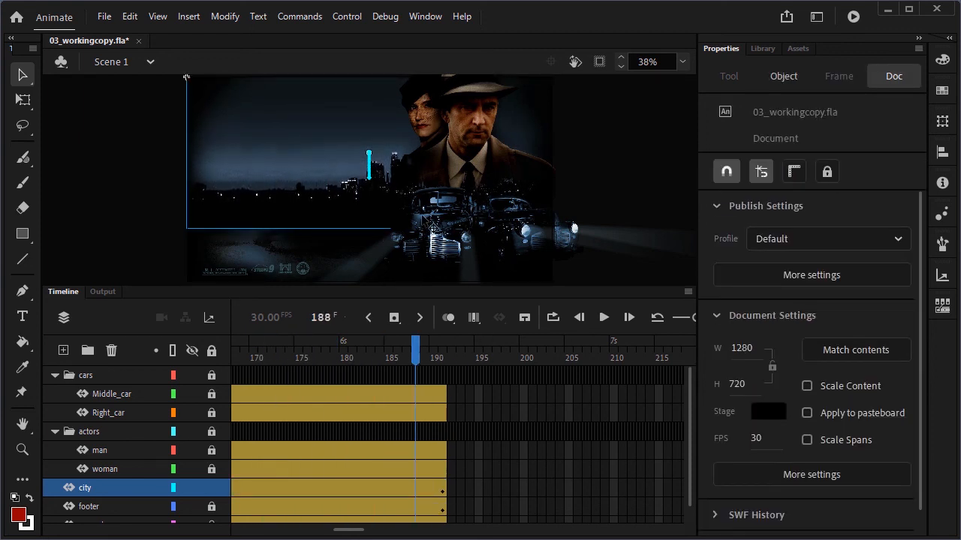
pyautogui.click(603, 319)
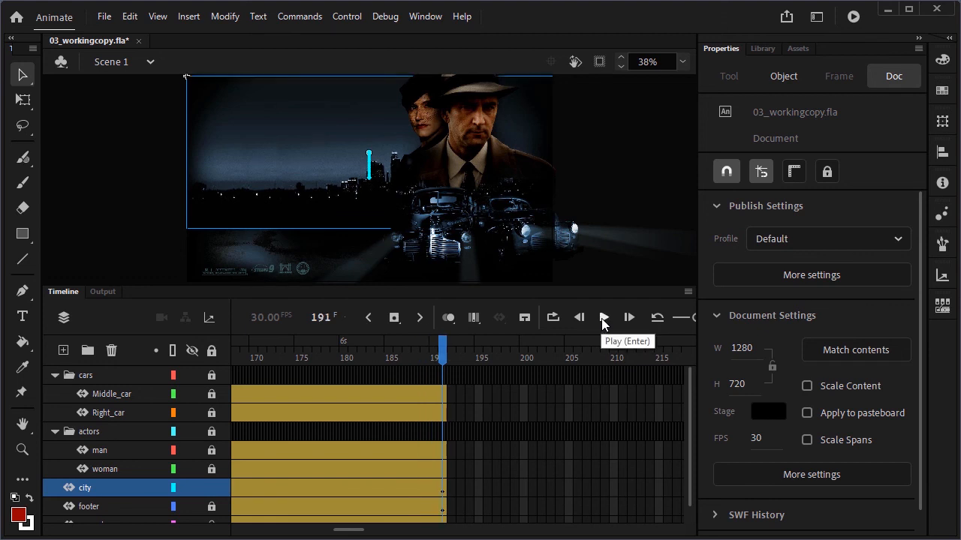
pyautogui.click(604, 319)
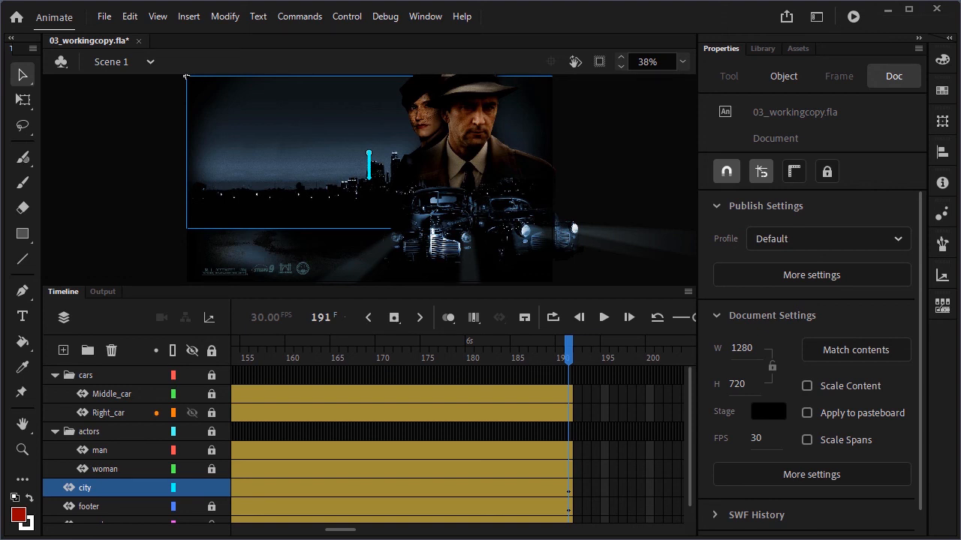
pyautogui.click(579, 317)
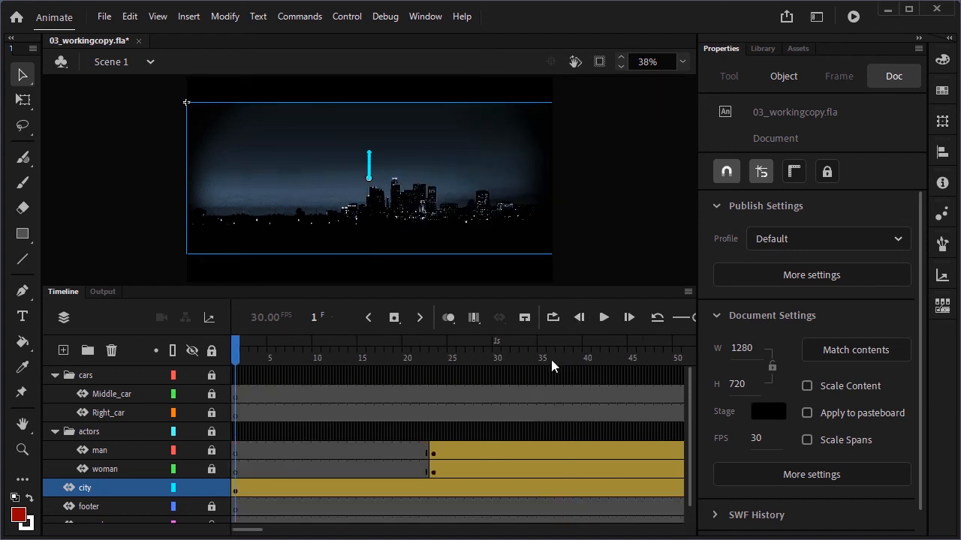
pyautogui.click(629, 317)
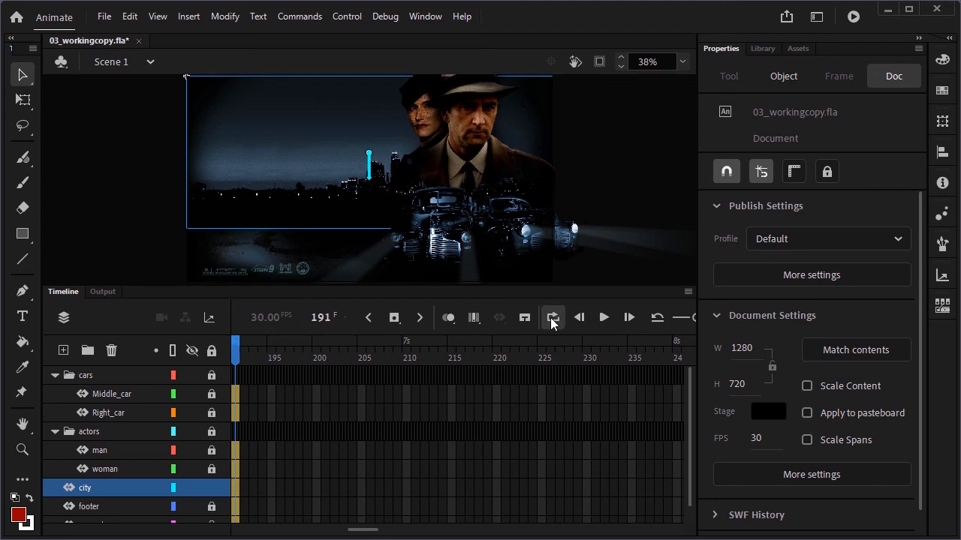
pyautogui.click(603, 317)
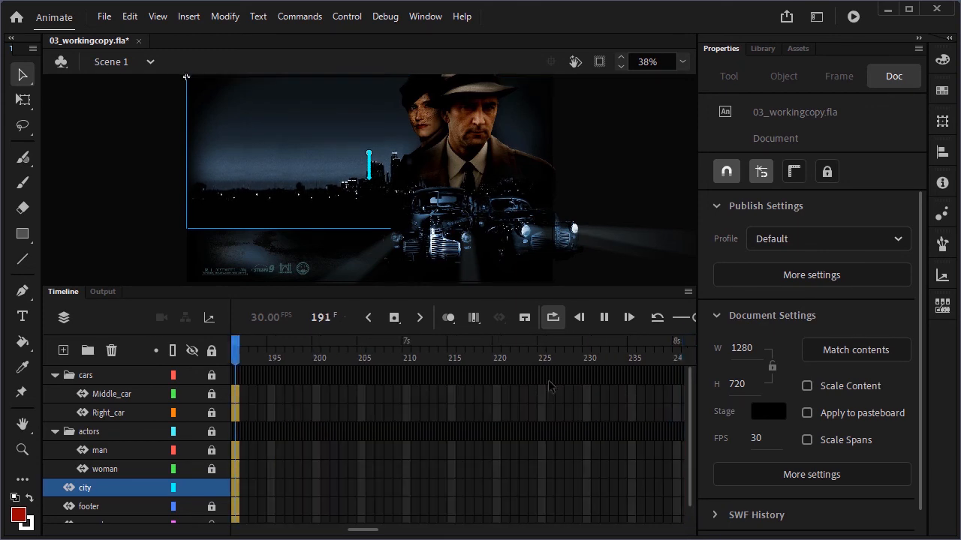
pyautogui.click(604, 318)
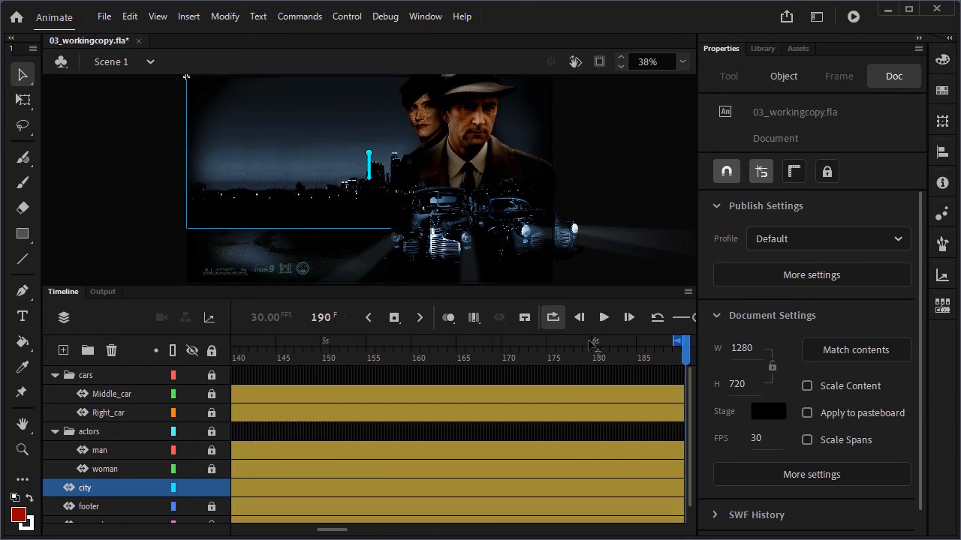
# Set the loop range to the final frames of the tween and play it looped
pyautogui.moveTo(673, 341)
pyautogui.mouseDown()
pyautogui.moveTo(277, 341)
pyautogui.moveTo(404, 340)
pyautogui.mouseUp()
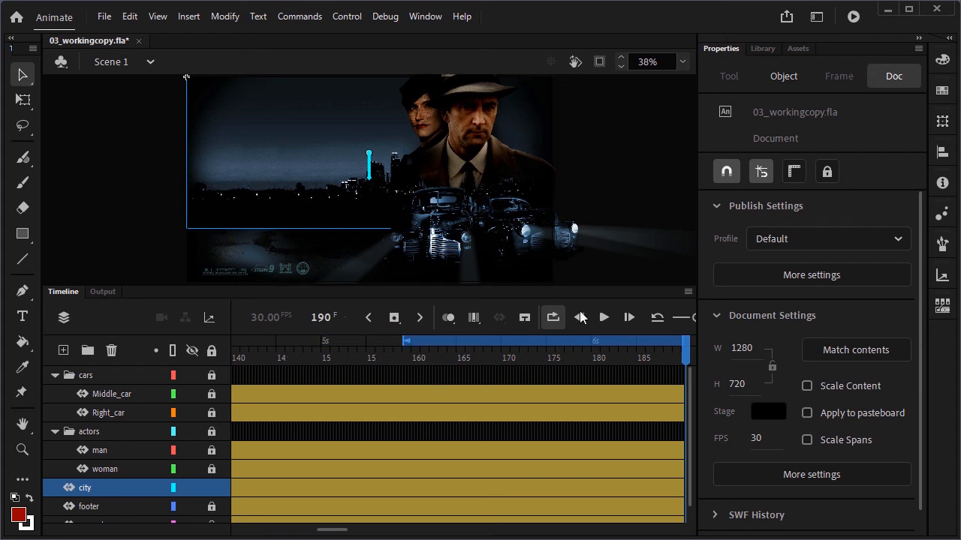
pyautogui.click(604, 318)
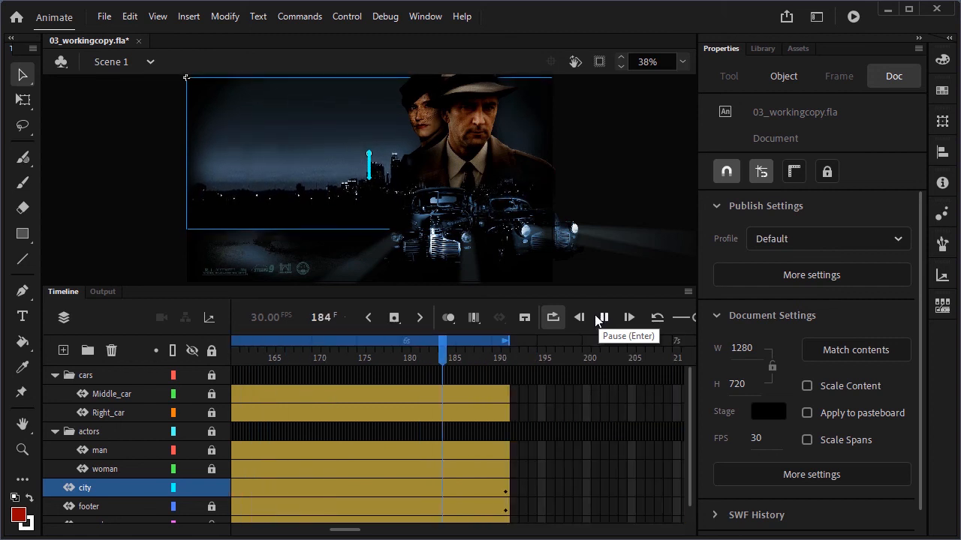
# Turn off looping and shorten the city tween so it ends at frame 60
pyautogui.click(554, 316)
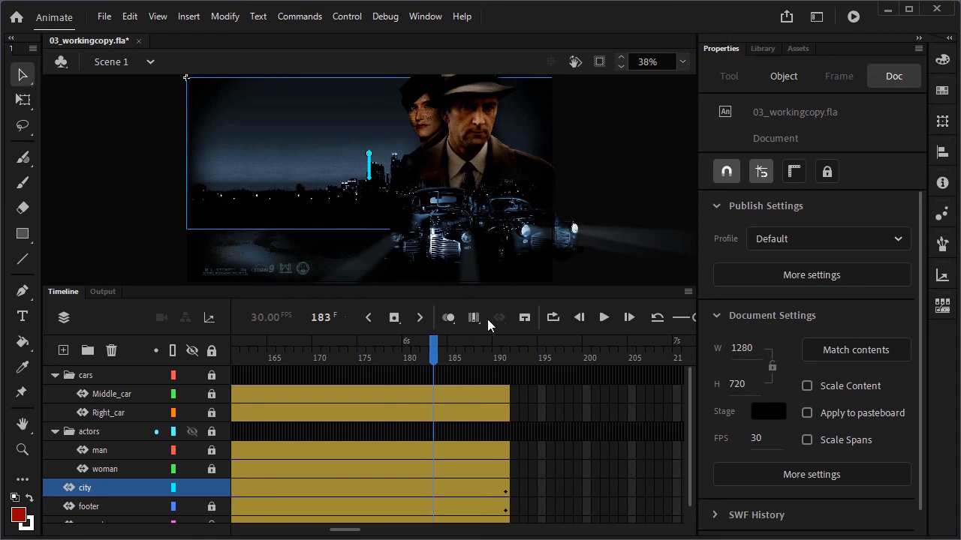
pyautogui.click(508, 488)
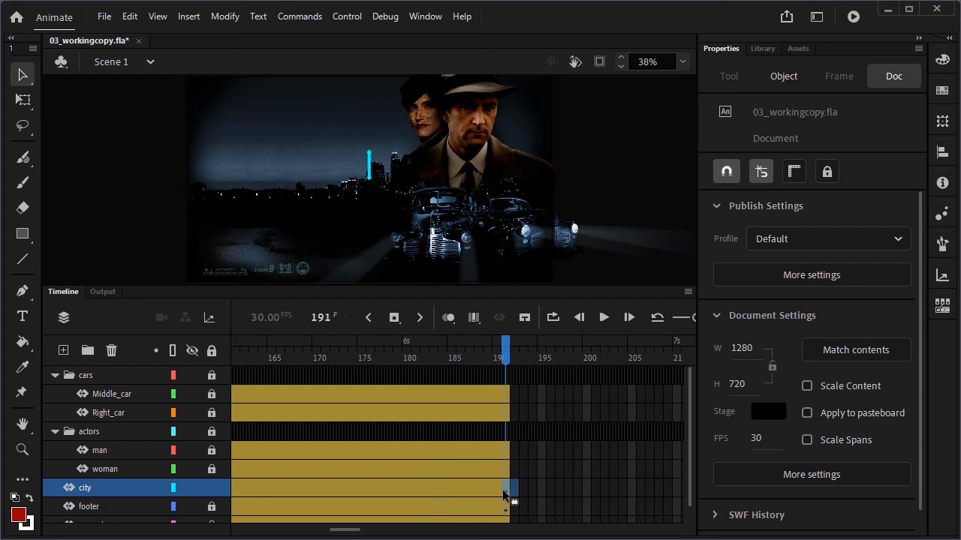
pyautogui.moveTo(489, 490); pyautogui.dragTo(409, 488)
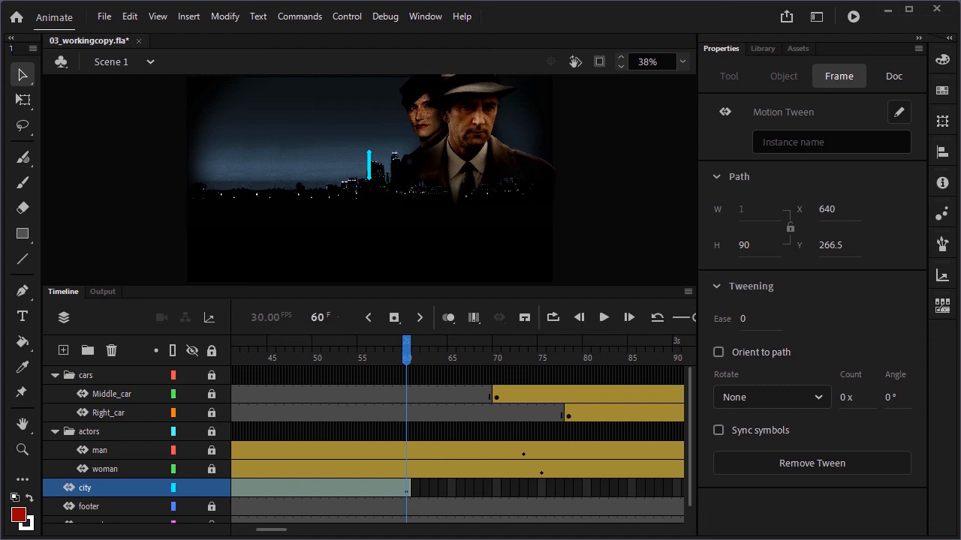
# Move the start of the city tween to frame 10 and save the file
pyautogui.click(580, 318)
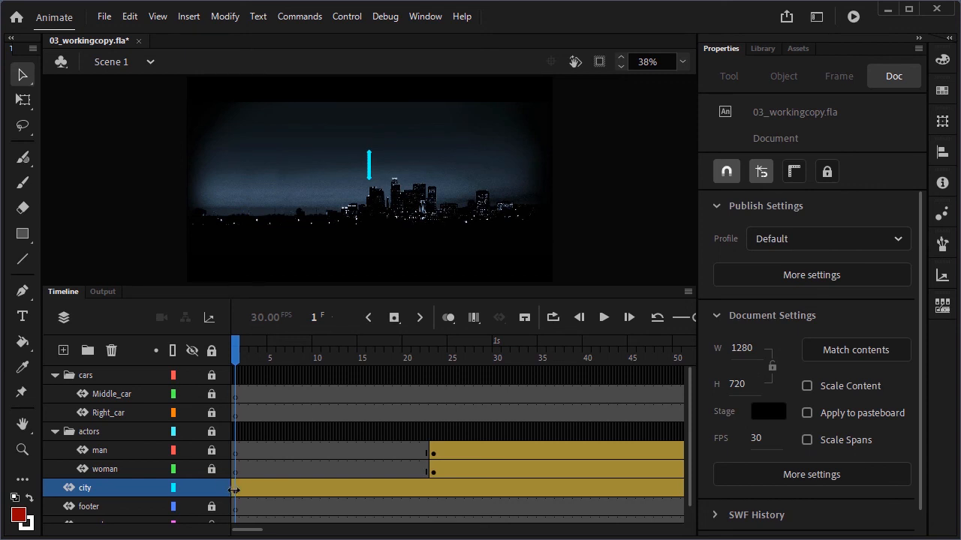
pyautogui.moveTo(234, 490); pyautogui.dragTo(318, 488)
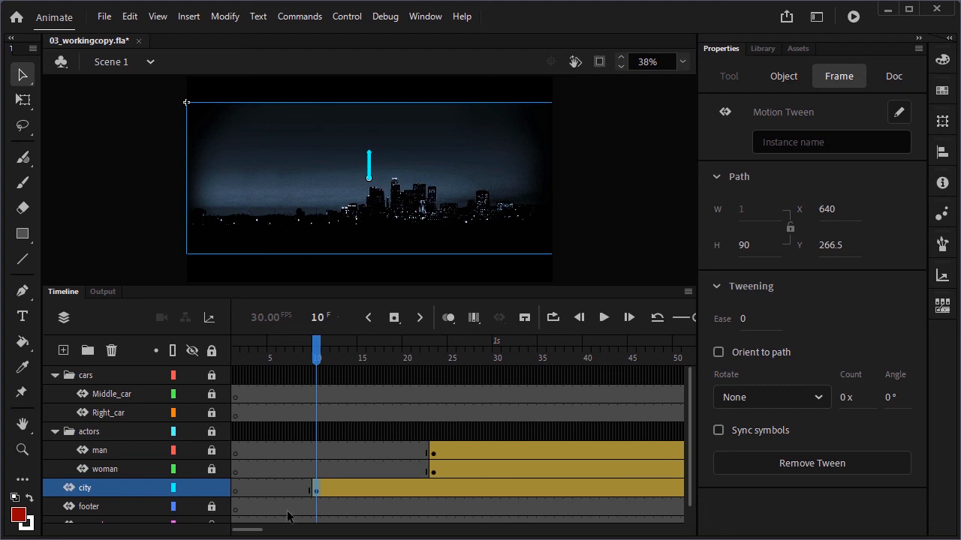
pyautogui.hotkey('ctrl', 's')
# Extend the city tween span back out to frame 191
pyautogui.click(422, 317)
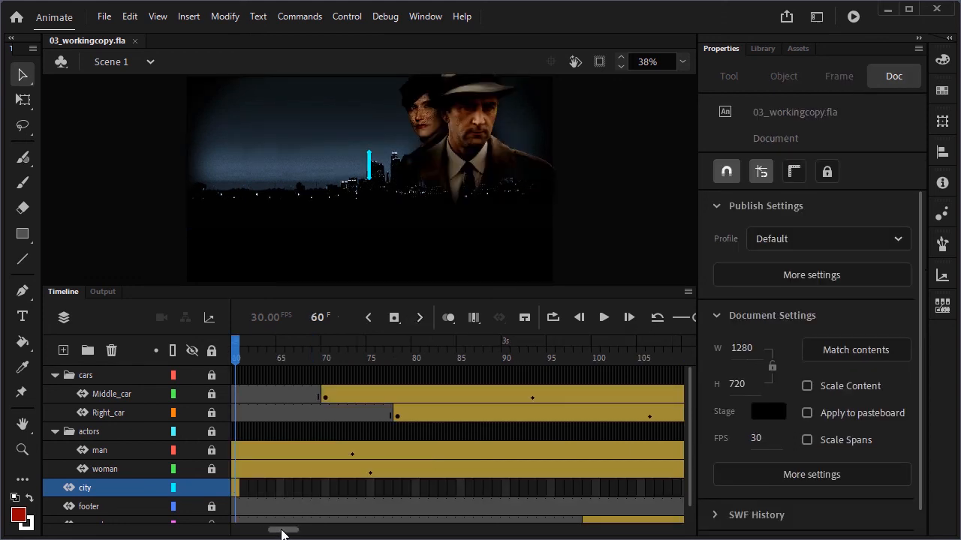
pyautogui.moveTo(282, 531); pyautogui.dragTo(275, 531)
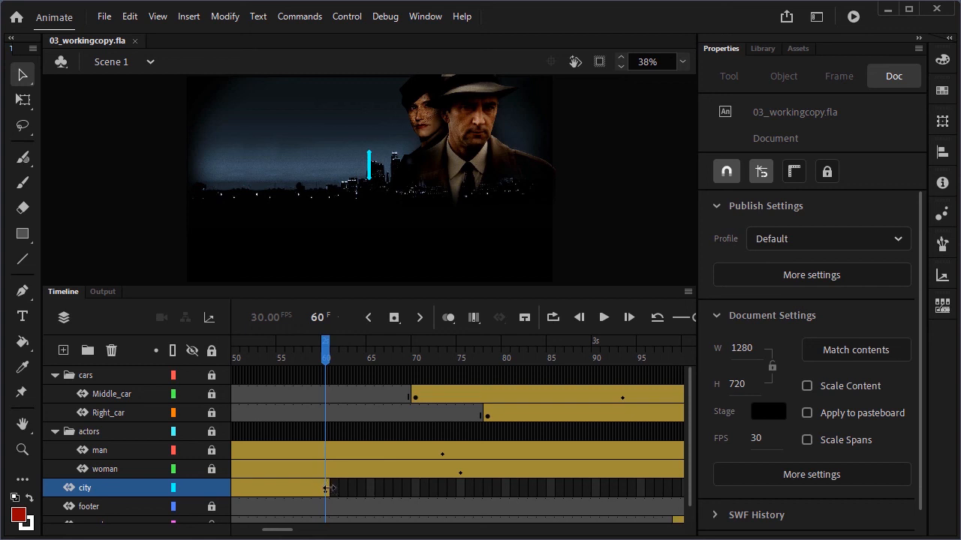
pyautogui.moveTo(327, 488); pyautogui.dragTo(472, 488)
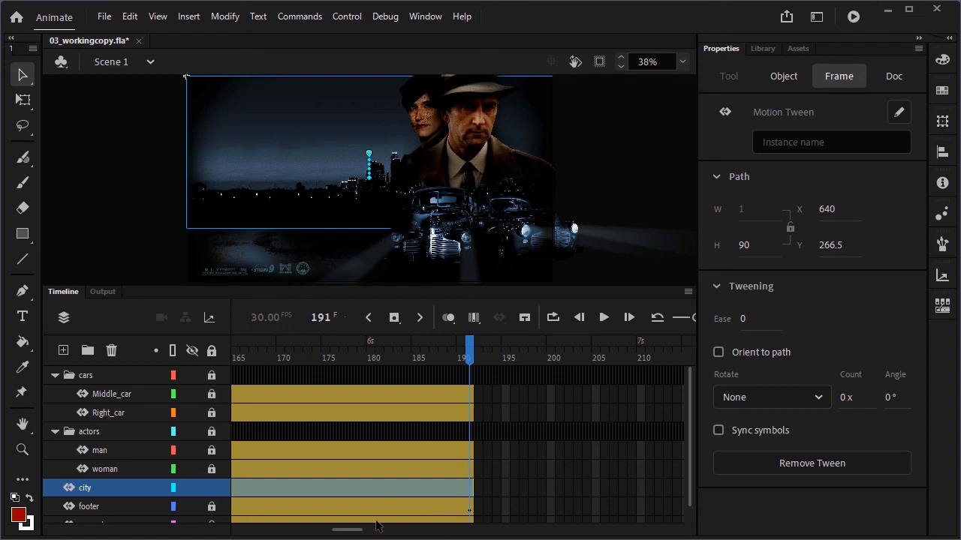
# Move the city's end-of-motion keyframe from frame 60 to frame 40 and save the file
pyautogui.moveTo(346, 531); pyautogui.dragTo(301, 534)
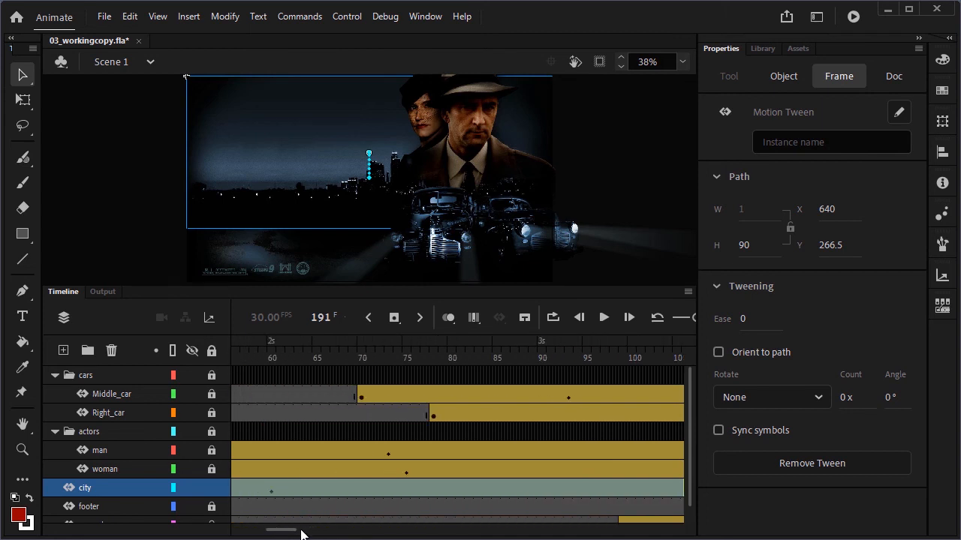
pyautogui.click(271, 490)
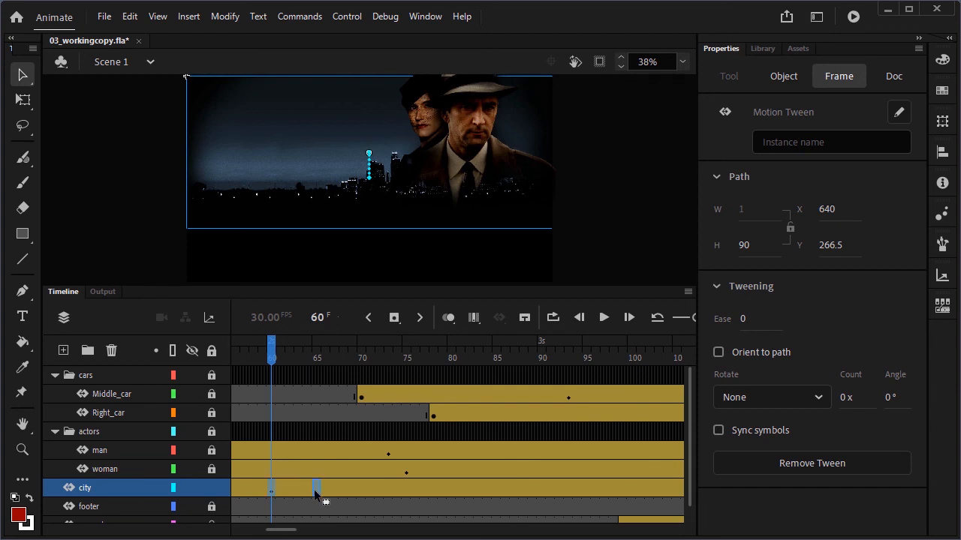
pyautogui.moveTo(314, 490); pyautogui.dragTo(244, 485)
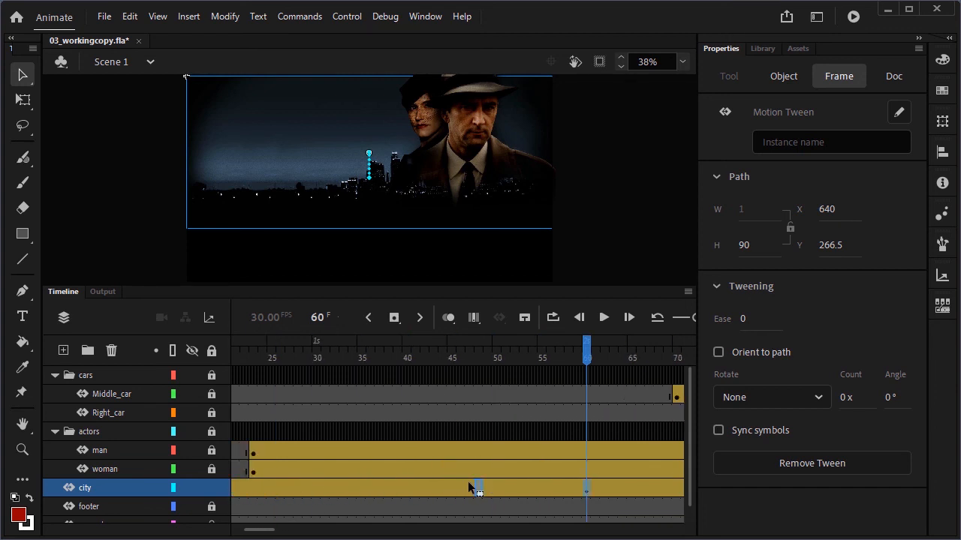
pyautogui.moveTo(469, 488); pyautogui.dragTo(406, 487)
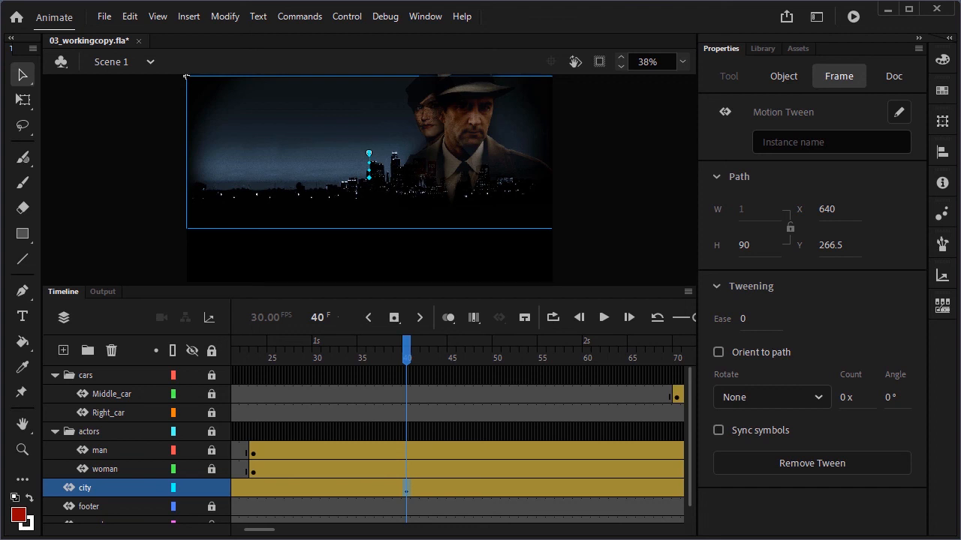
pyautogui.hotkey('ctrl', 's')
# At frame 10, apply an Alpha color effect to the city symbol and set it to 0%
pyautogui.click(371, 317)
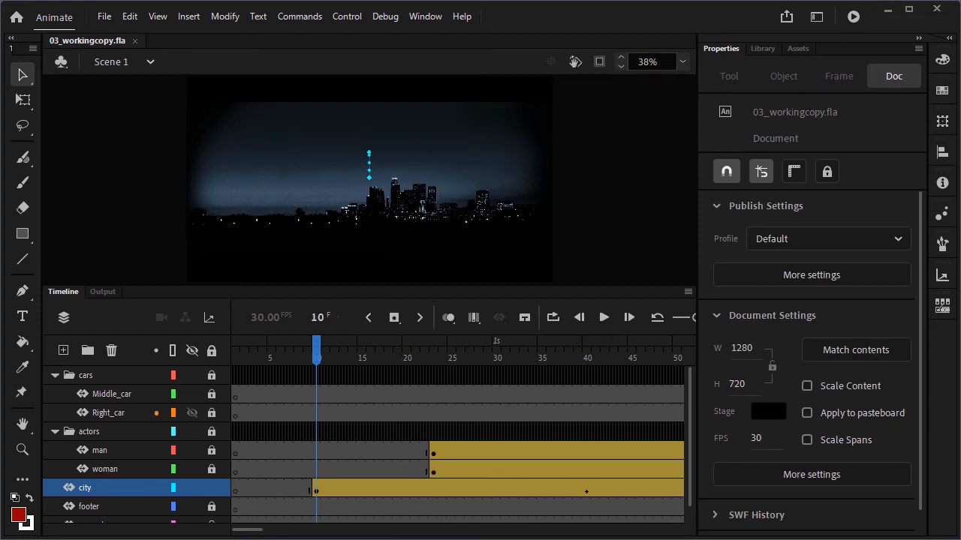
pyautogui.click(315, 191)
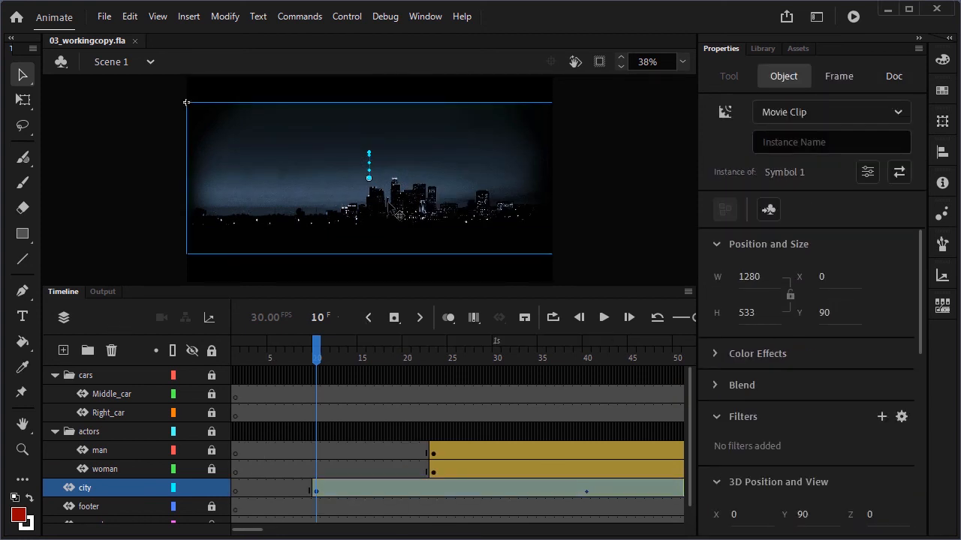
pyautogui.click(714, 351)
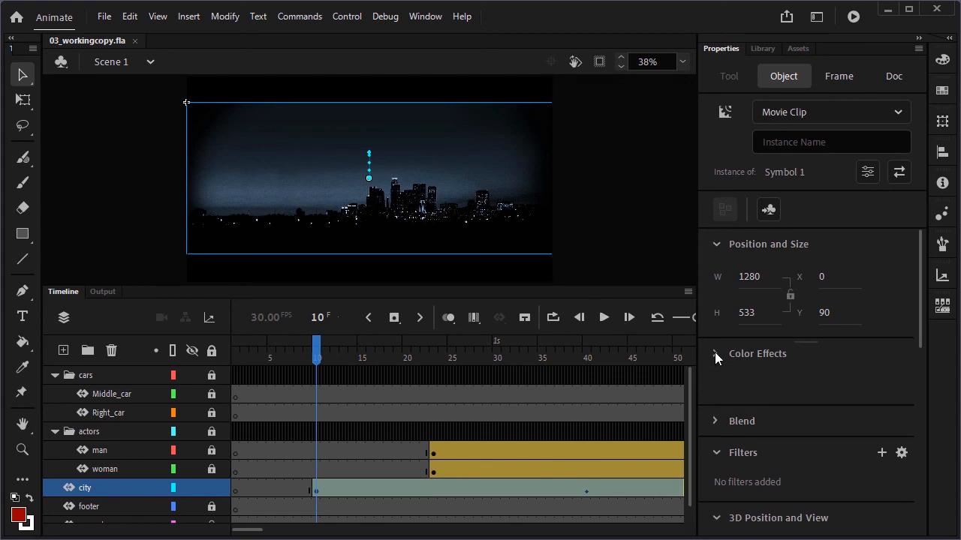
pyautogui.click(714, 352)
pyautogui.click(715, 351)
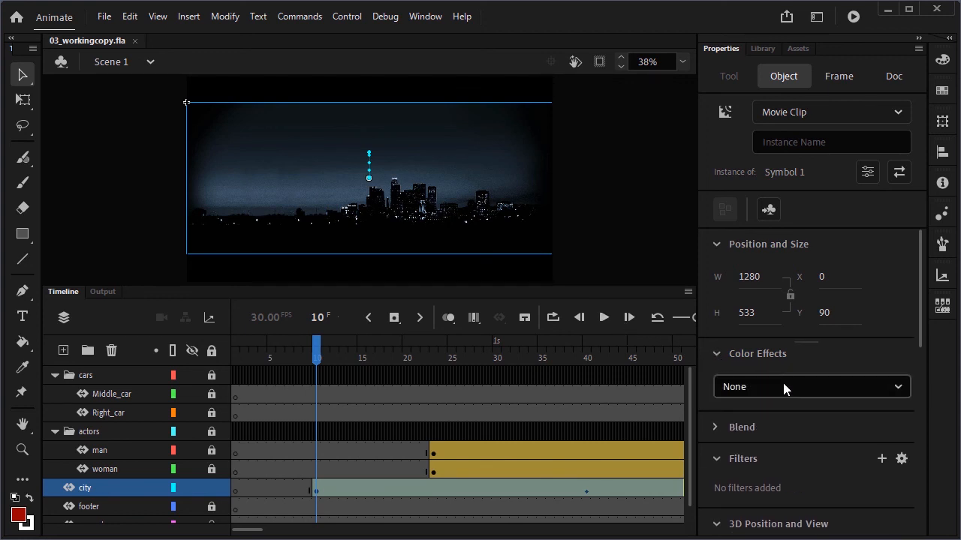
pyautogui.click(779, 391)
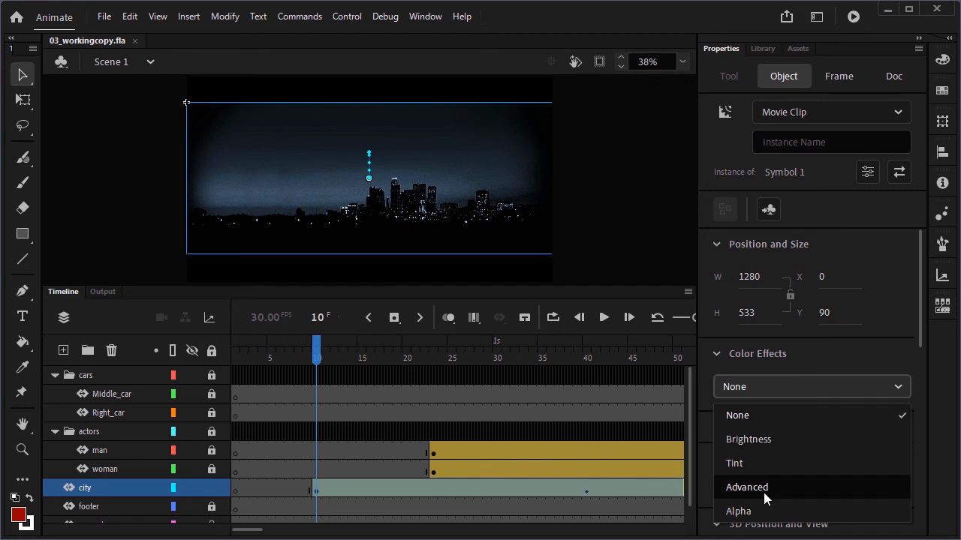
pyautogui.click(755, 515)
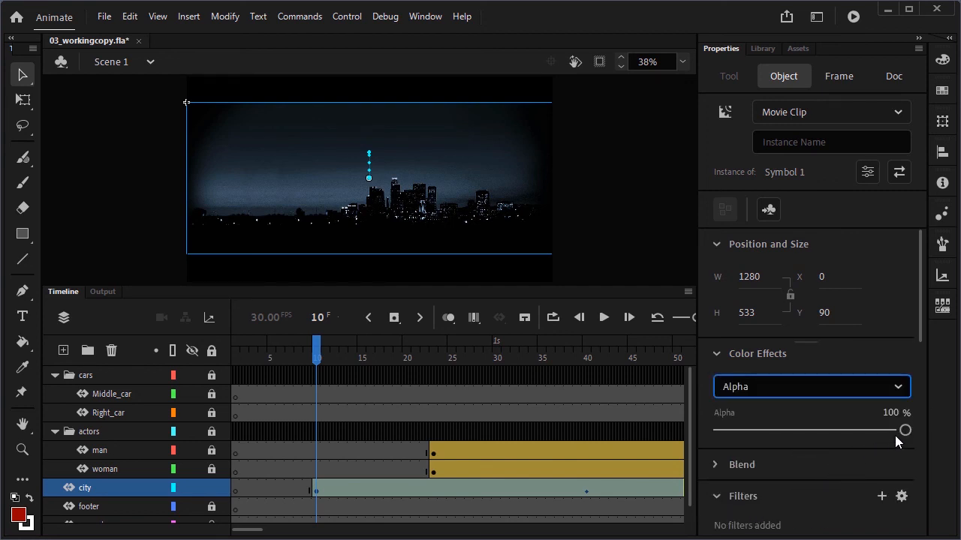
pyautogui.moveTo(904, 431); pyautogui.dragTo(701, 427)
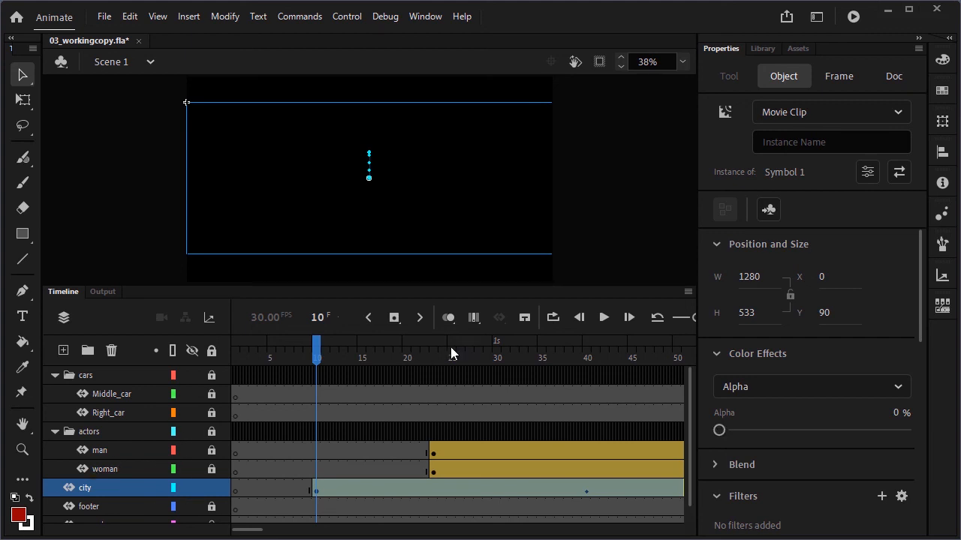
# At frame 40, set the city symbol's Alpha back to 100%
pyautogui.click(417, 318)
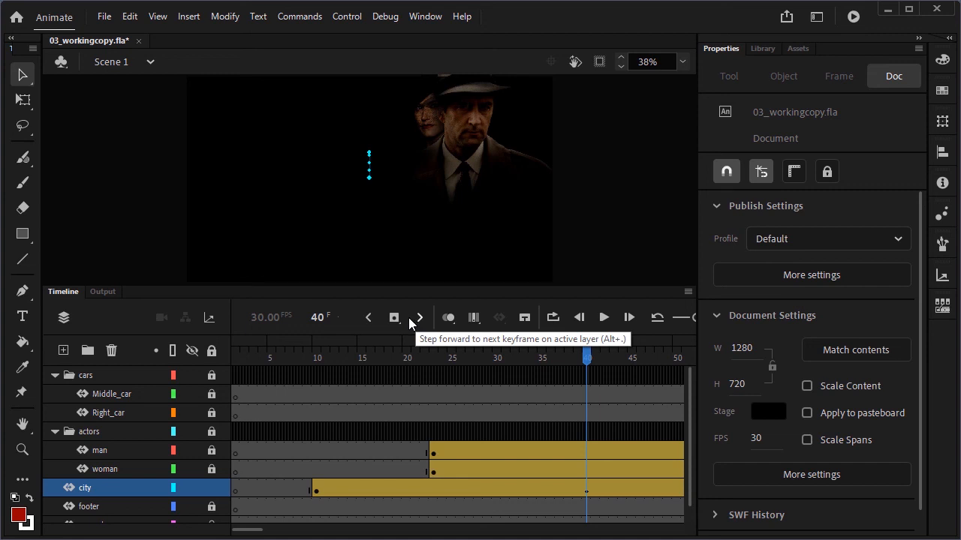
pyautogui.click(324, 193)
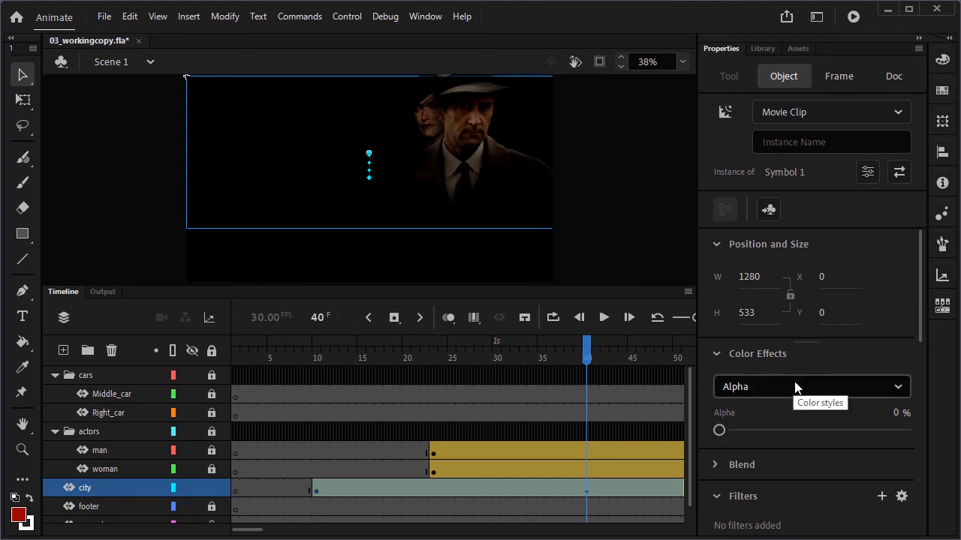
pyautogui.moveTo(718, 434); pyautogui.dragTo(918, 435)
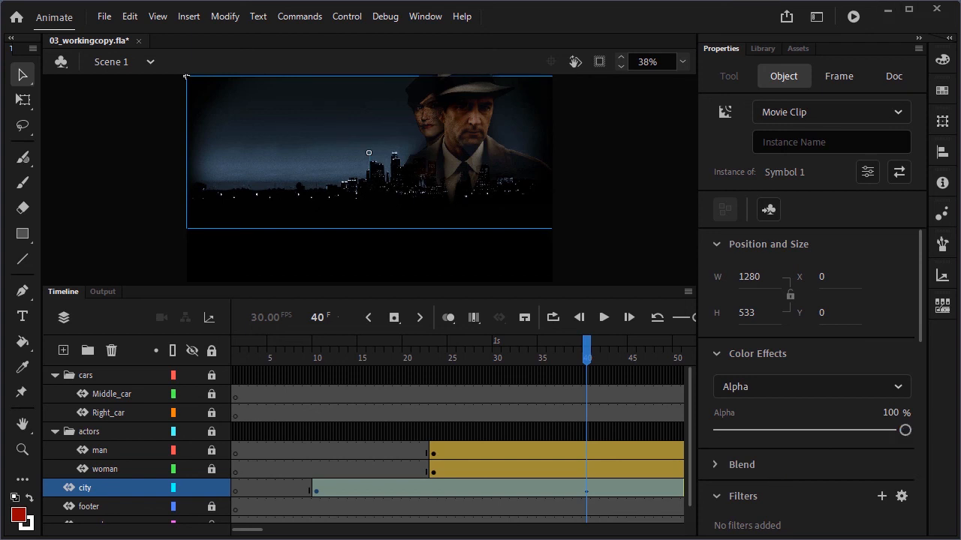
# Play the animation from frame 10 to preview the city fading in
pyautogui.click(369, 317)
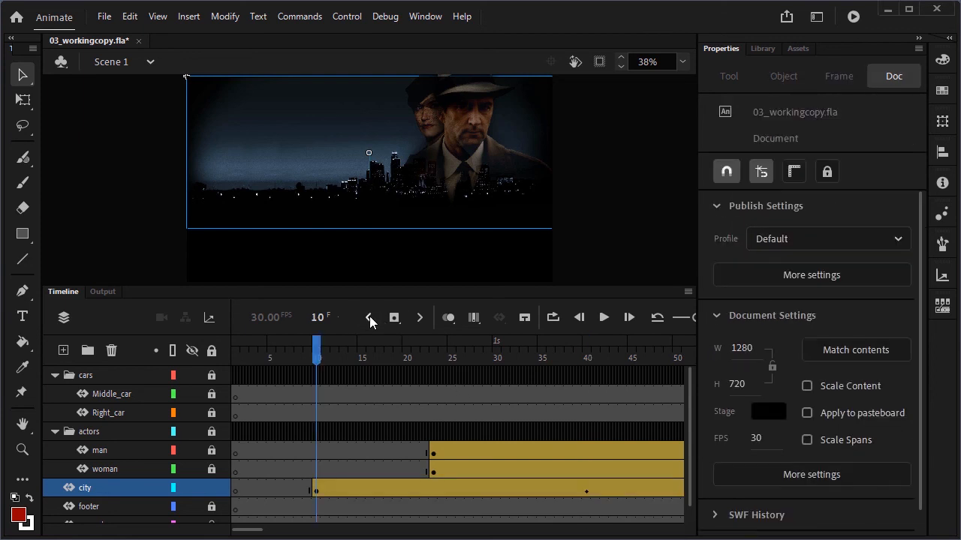
pyautogui.click(605, 319)
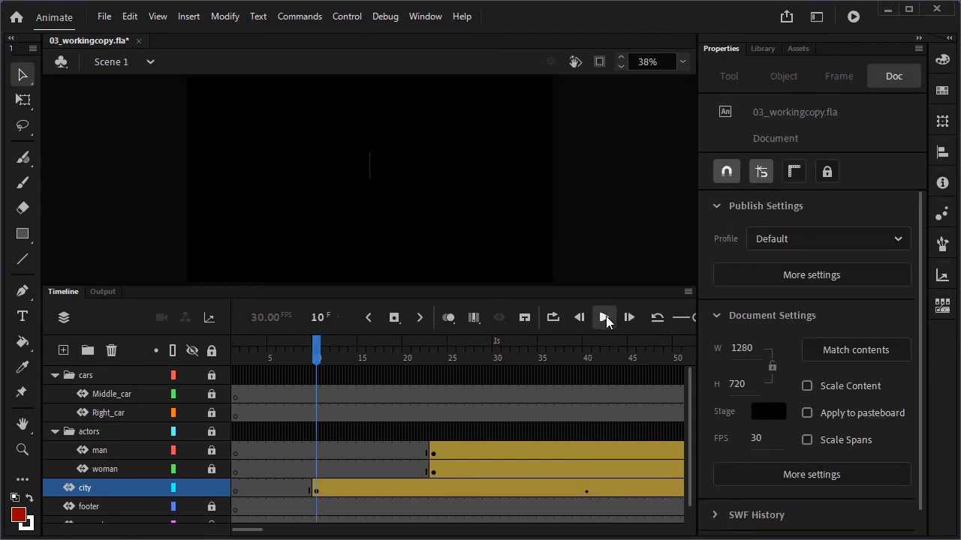
pyautogui.click(604, 319)
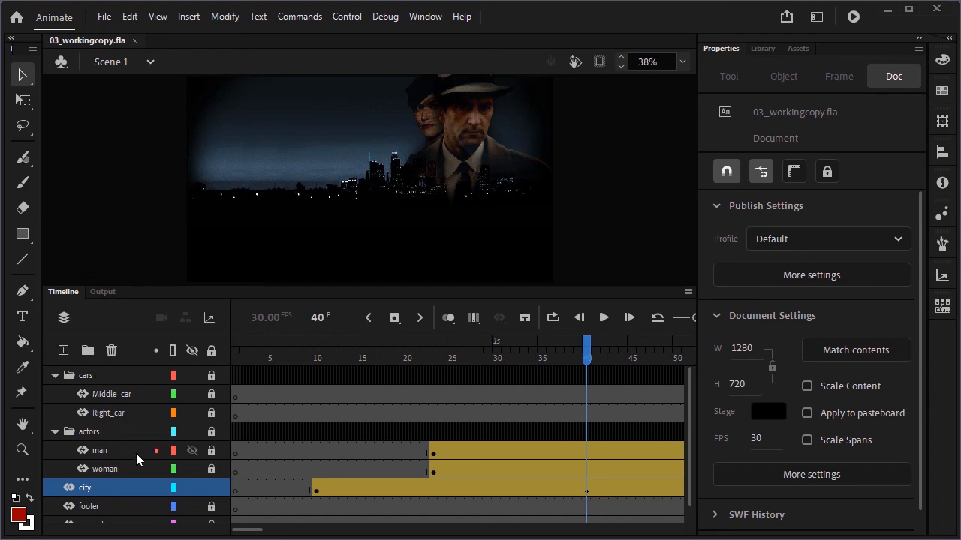
# Unlock the woman layer in the actors folder and move the playhead to frame 23
pyautogui.click(100, 429)
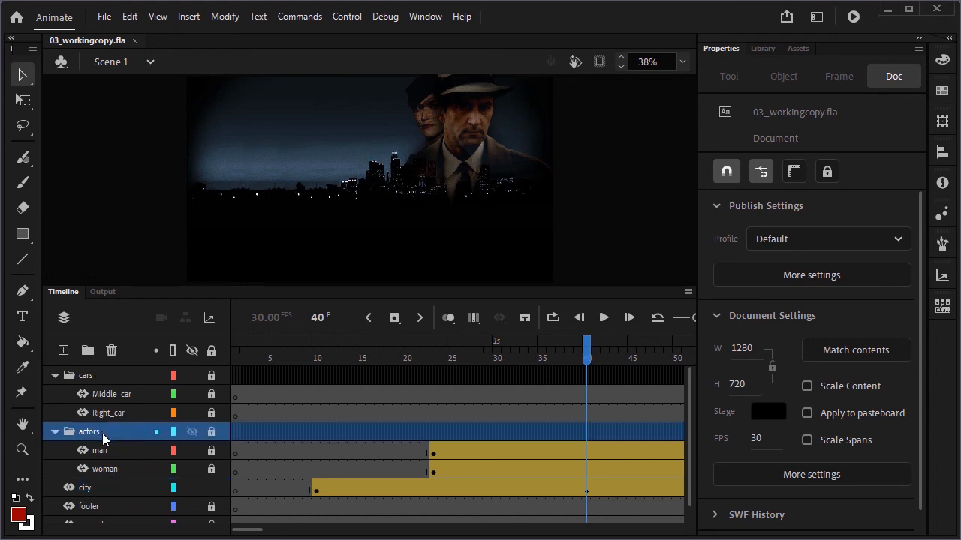
pyautogui.click(212, 468)
pyautogui.click(431, 358)
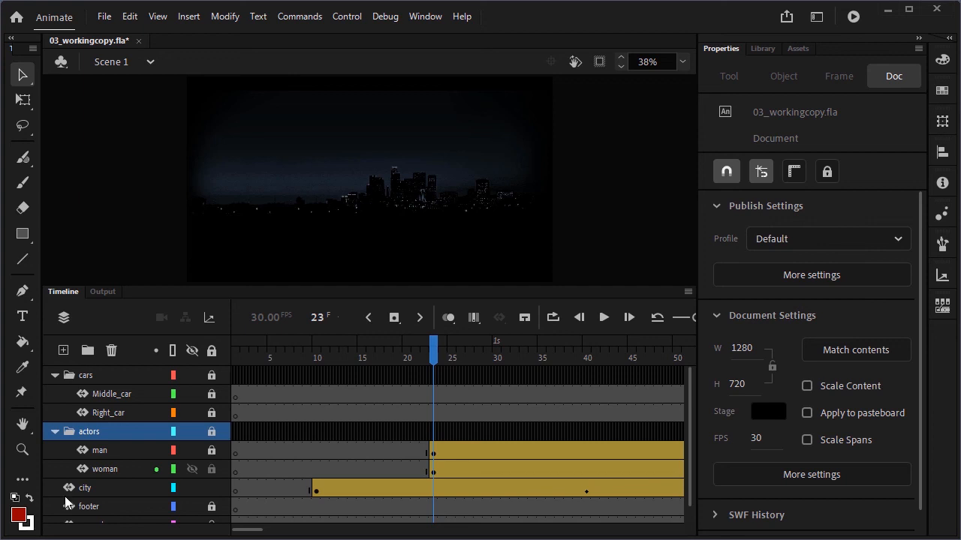
# Add a Blur filter to the woman symbol and set Blur X and Y to 20
pyautogui.click(432, 150)
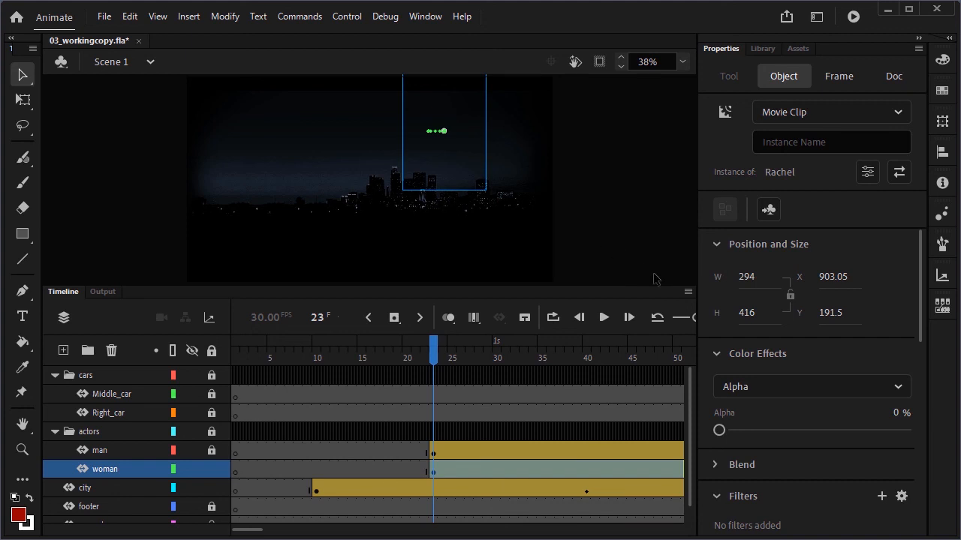
pyautogui.click(714, 244)
pyautogui.click(715, 276)
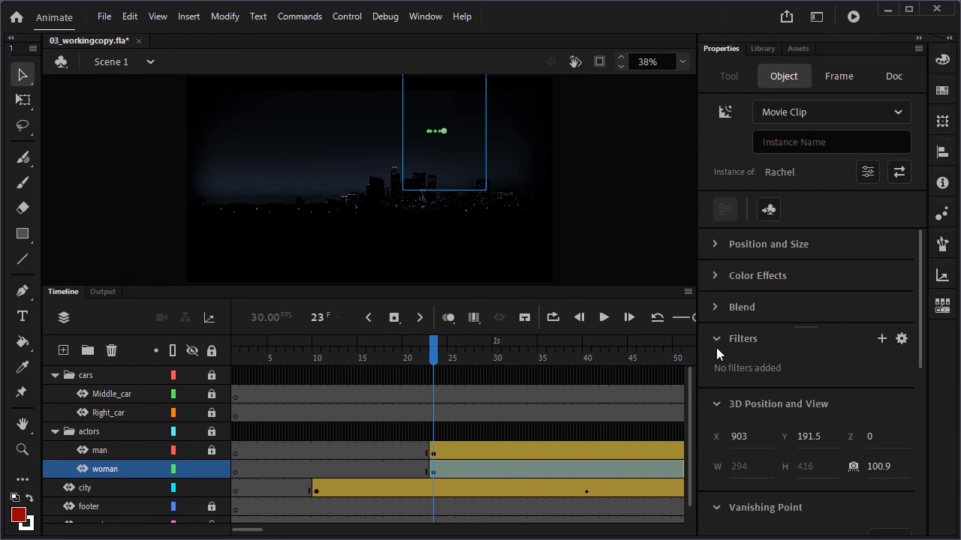
pyautogui.click(714, 404)
pyautogui.click(716, 437)
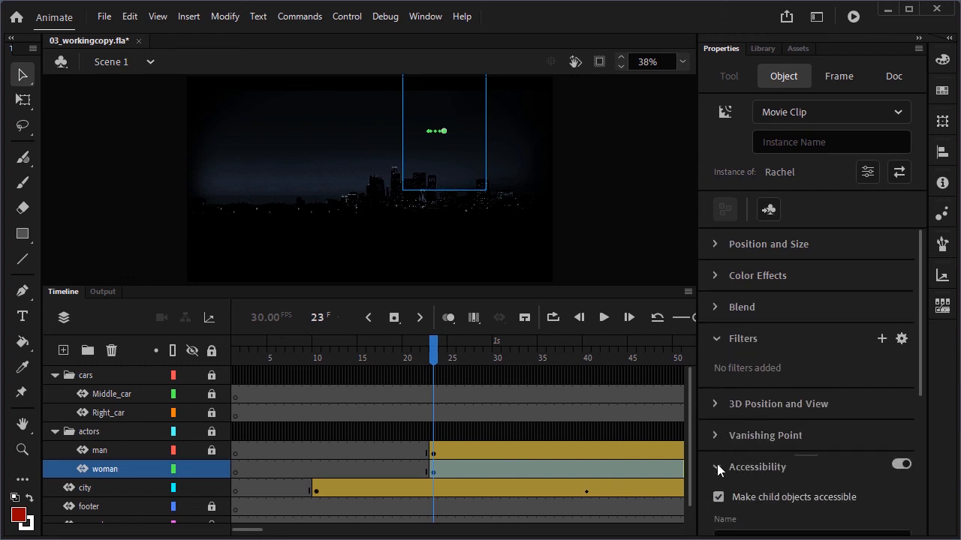
pyautogui.click(717, 466)
pyautogui.click(882, 340)
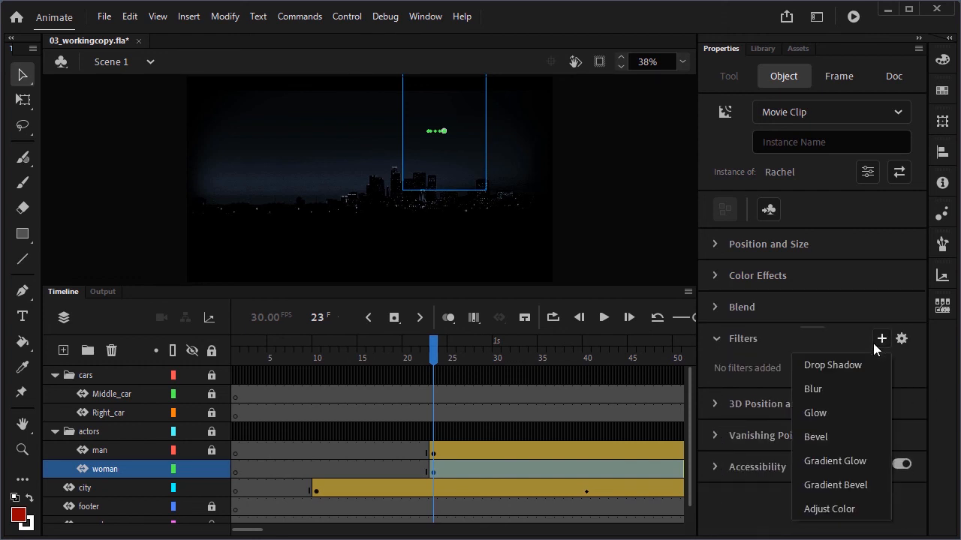
pyautogui.click(829, 390)
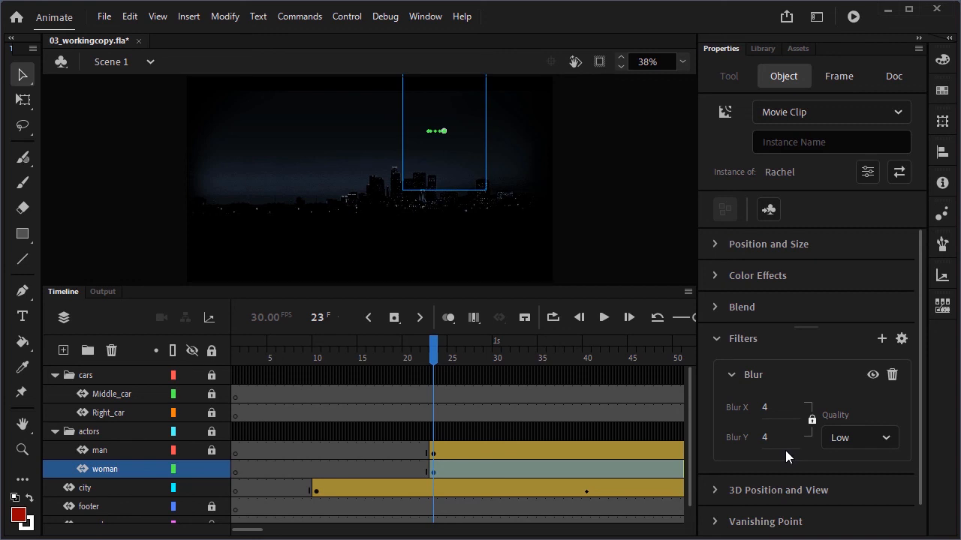
pyautogui.click(768, 406)
pyautogui.write('20')
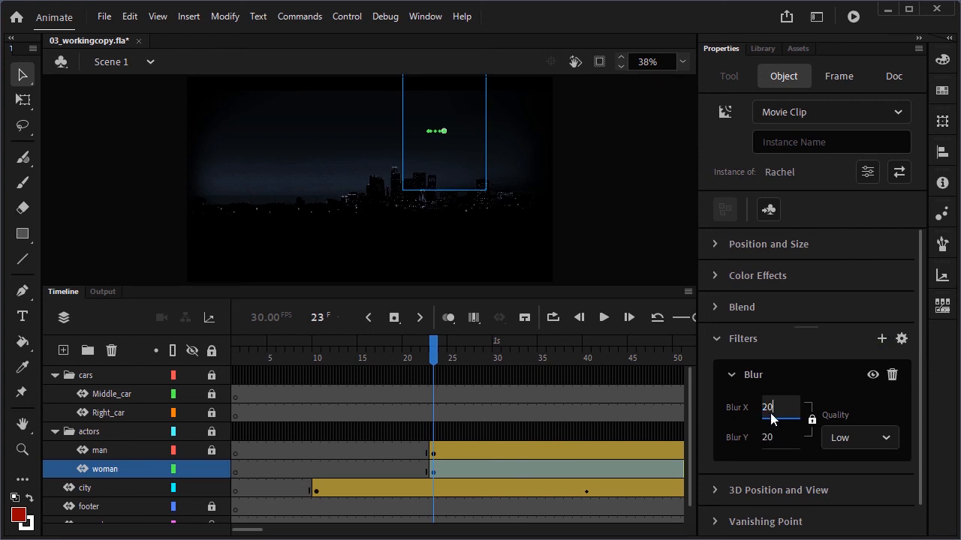
pyautogui.press('Return')
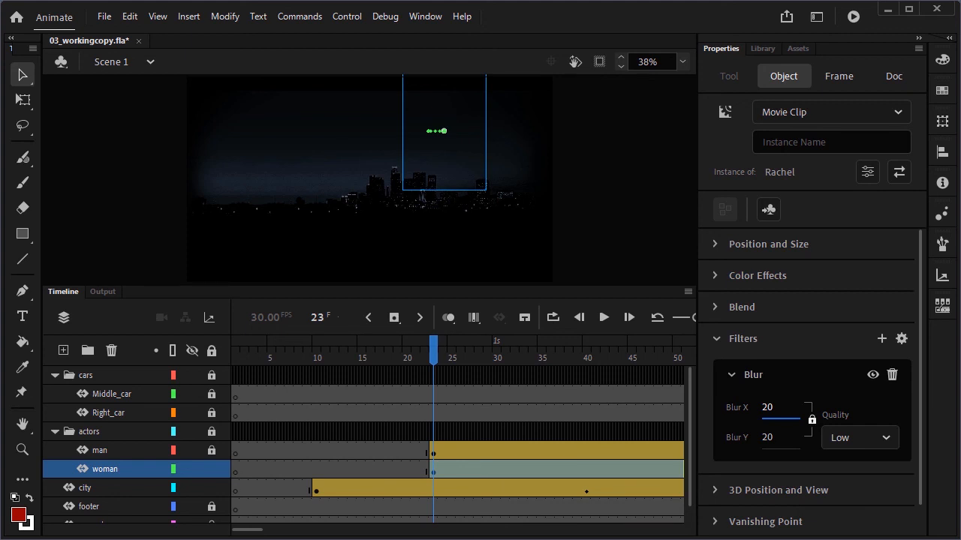
# Scrub the timeline to preview the blurred woman over the city
pyautogui.moveTo(434, 347); pyautogui.dragTo(457, 350)
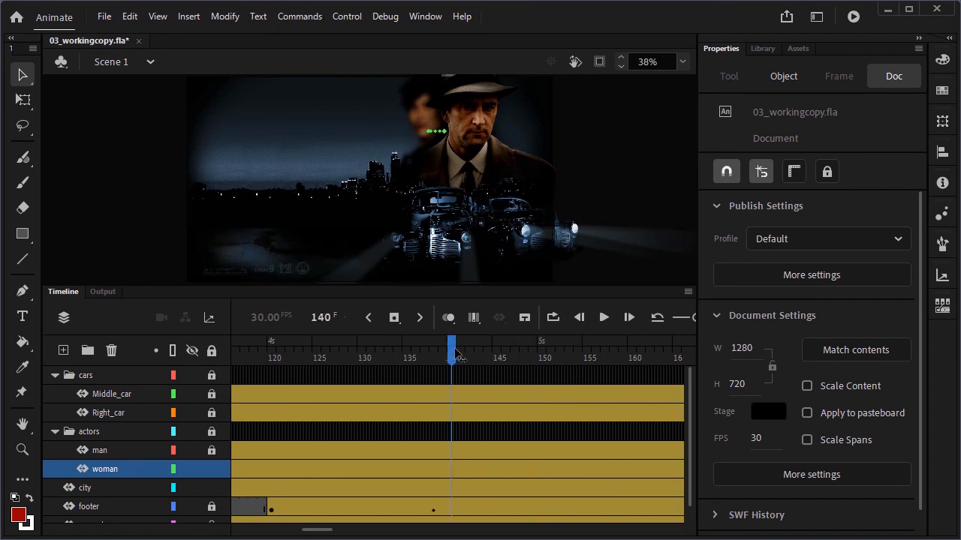
# Insert keyframes on the woman layer at frames 140 and 160
pyautogui.click(447, 472)
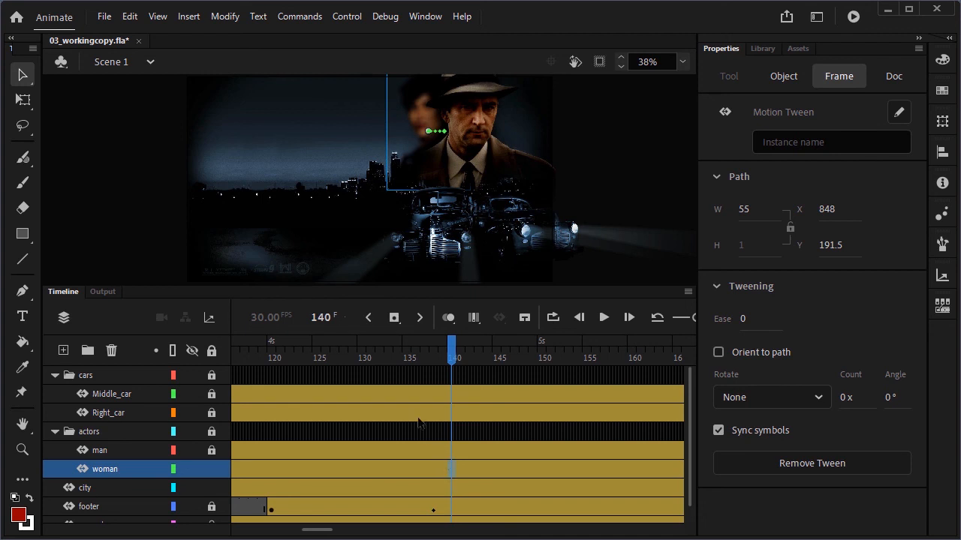
pyautogui.click(394, 318)
pyautogui.click(631, 470)
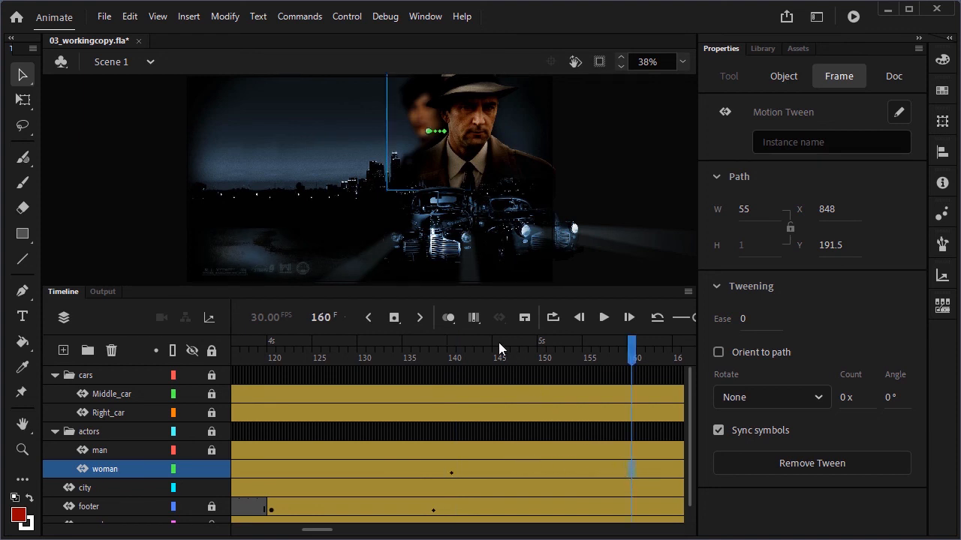
pyautogui.click(394, 320)
# Set the woman's Blur X and Y to 0 at frame 160 and scrub the timeline to preview
pyautogui.click(783, 77)
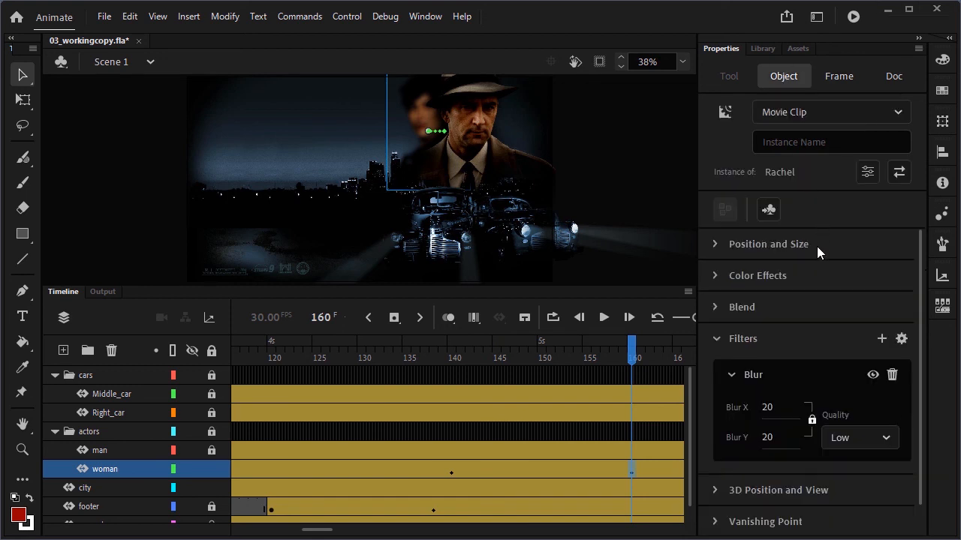
pyautogui.click(767, 409)
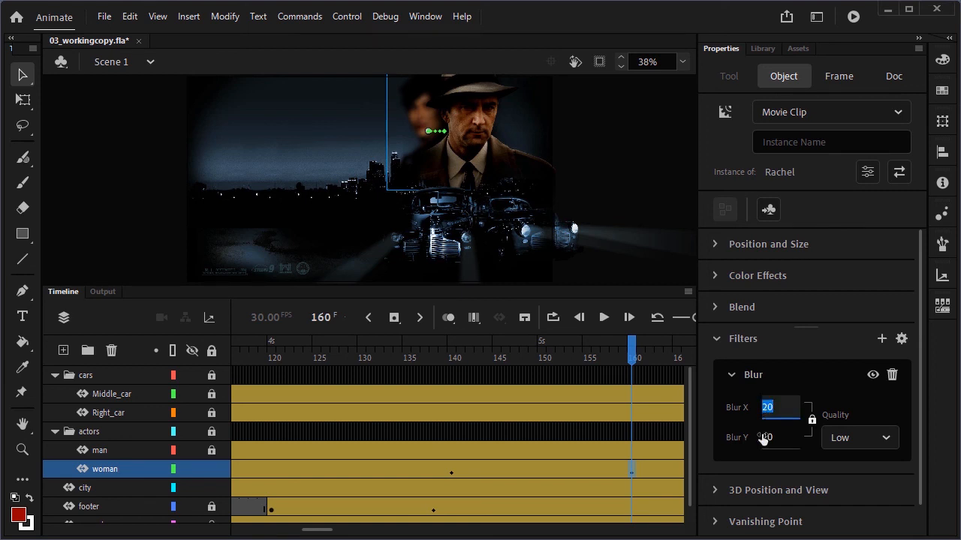
pyautogui.write('0')
pyautogui.press('Return')
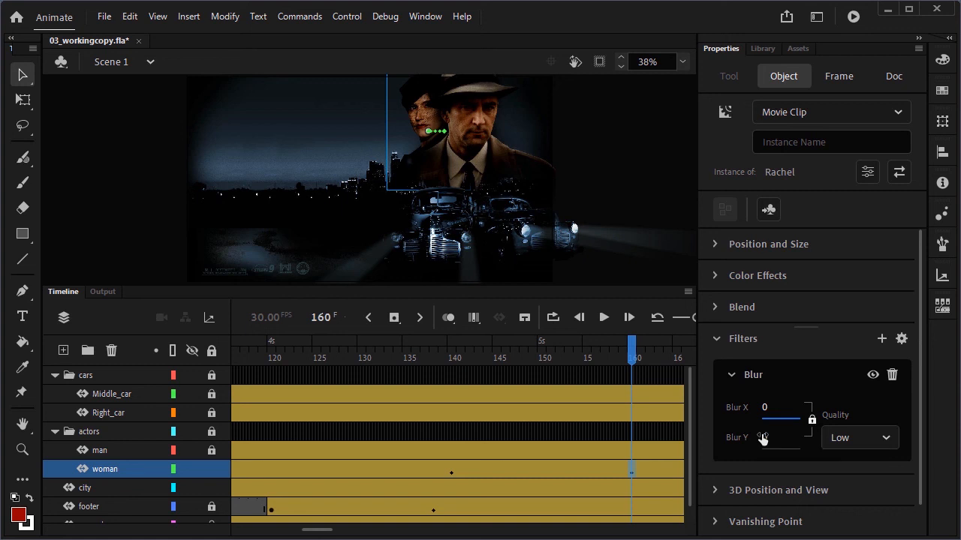
pyautogui.moveTo(633, 359)
pyautogui.mouseDown()
pyautogui.moveTo(307, 361)
pyautogui.moveTo(640, 359)
pyautogui.mouseUp()
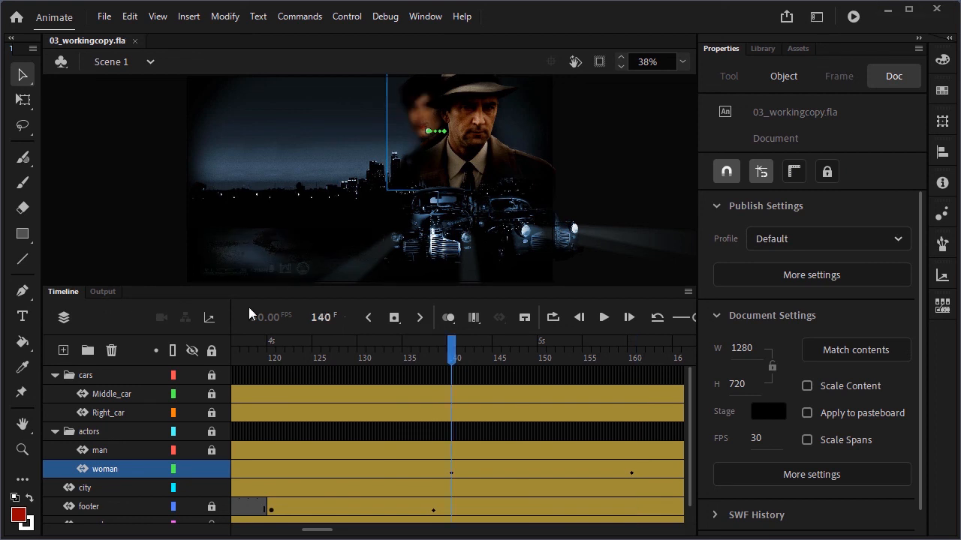
# Lock all layers and add a new layer named Left_car above Middle_car in the cars folder
pyautogui.click(212, 351)
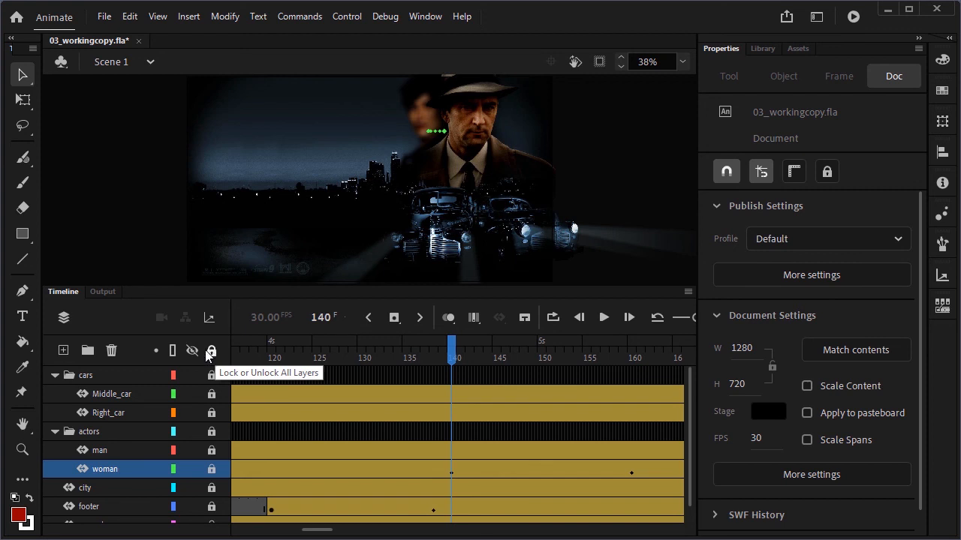
pyautogui.click(100, 397)
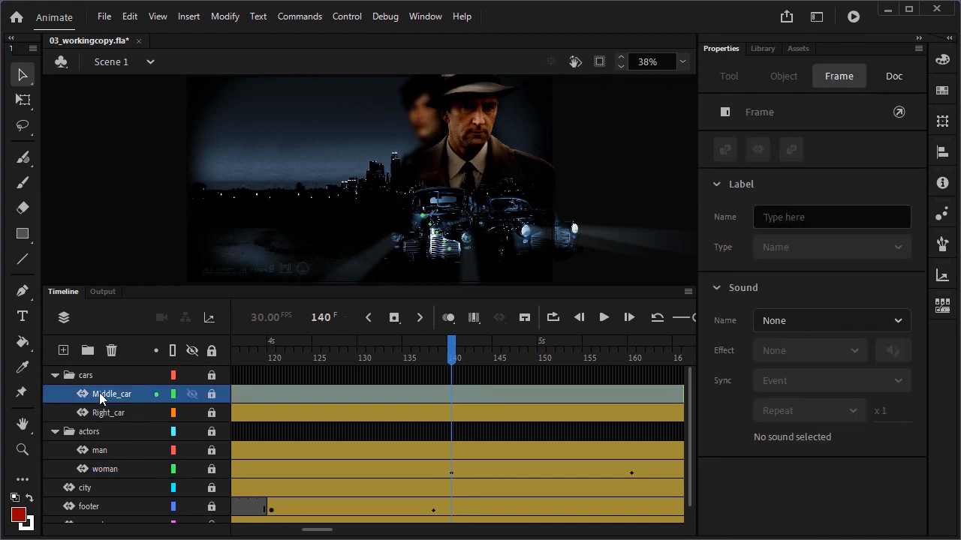
pyautogui.click(63, 350)
pyautogui.doubleClick(103, 394)
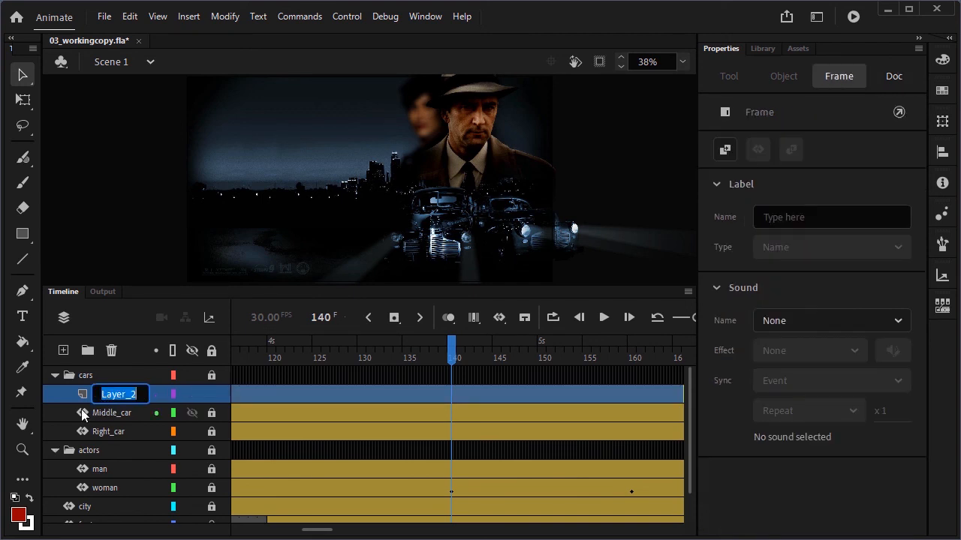
pyautogui.write('Left_car')
pyautogui.press('Return')
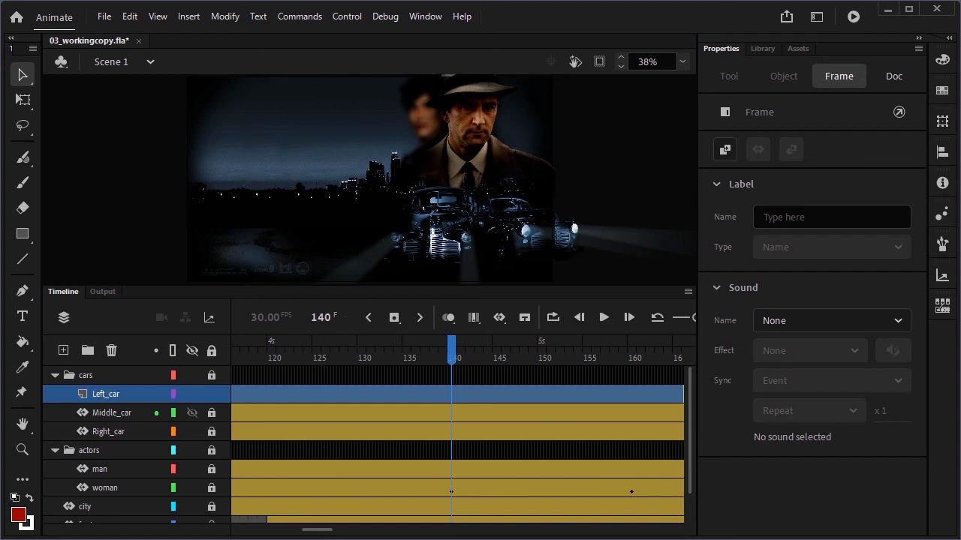
# Insert a keyframe at frame 75 on Left_car and place the carLeft symbol from the library onto the stage
pyautogui.moveTo(318, 530); pyautogui.dragTo(281, 530)
pyautogui.click(408, 392)
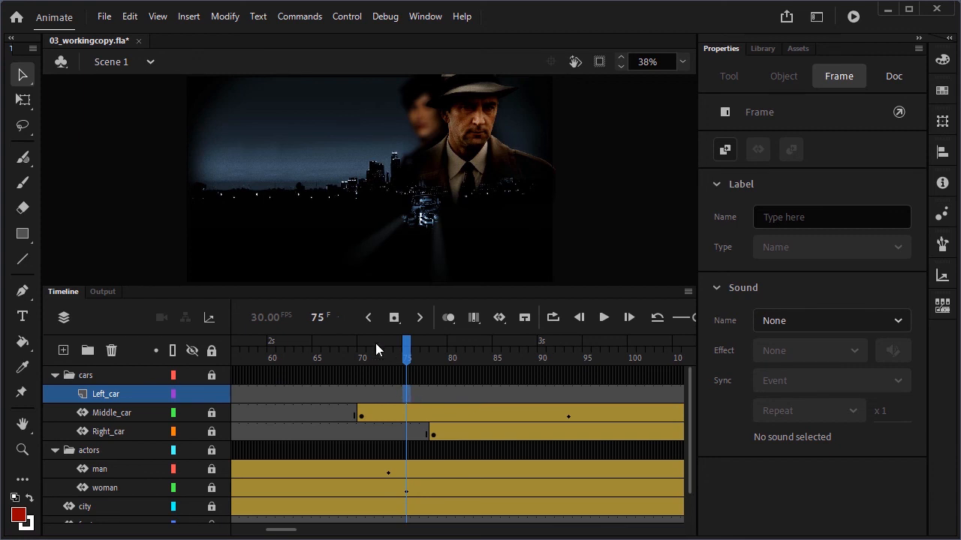
pyautogui.click(394, 318)
pyautogui.click(765, 48)
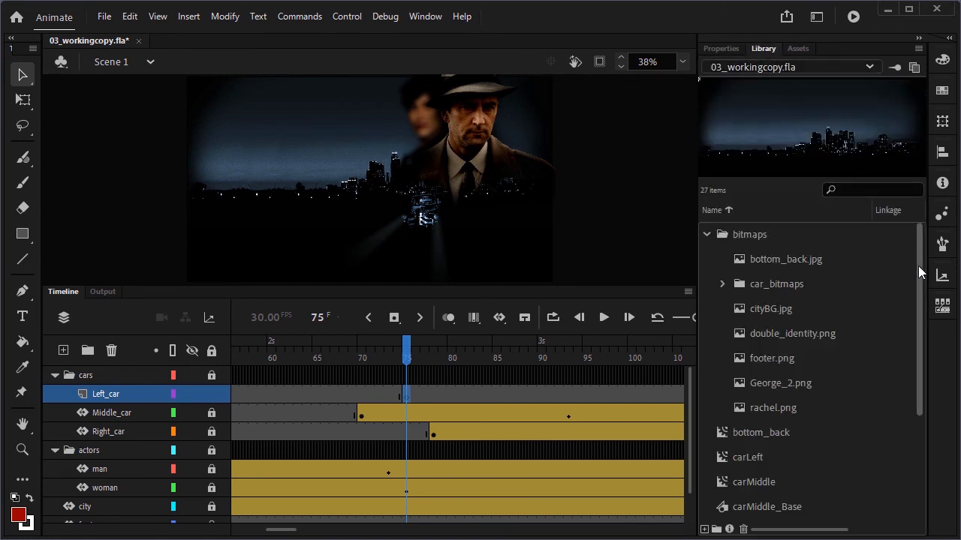
pyautogui.moveTo(915, 267); pyautogui.dragTo(909, 322)
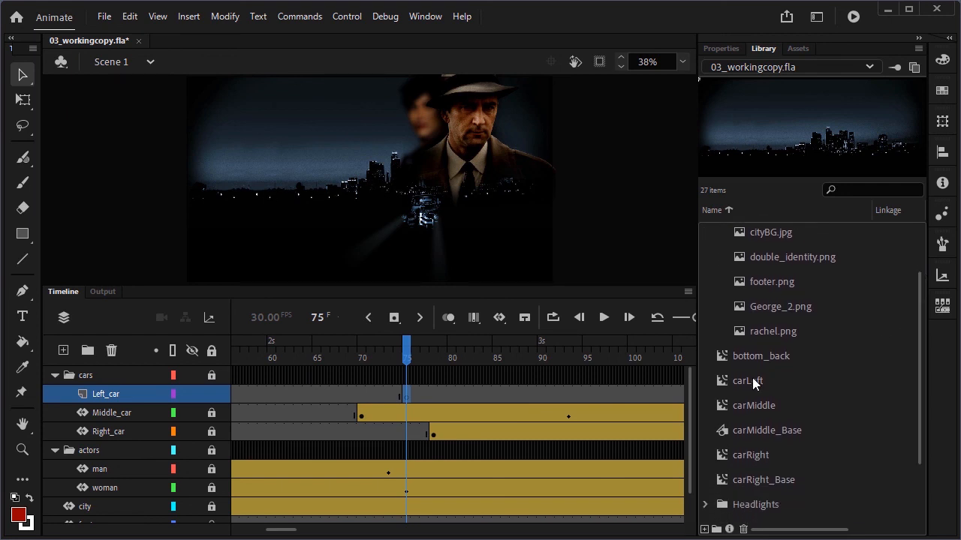
pyautogui.click(749, 382)
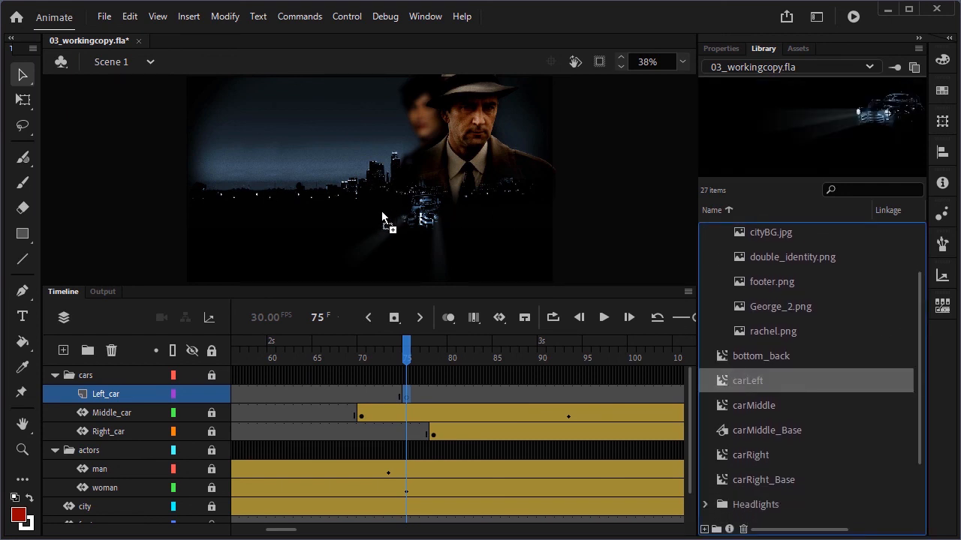
pyautogui.moveTo(382, 211); pyautogui.dragTo(382, 212)
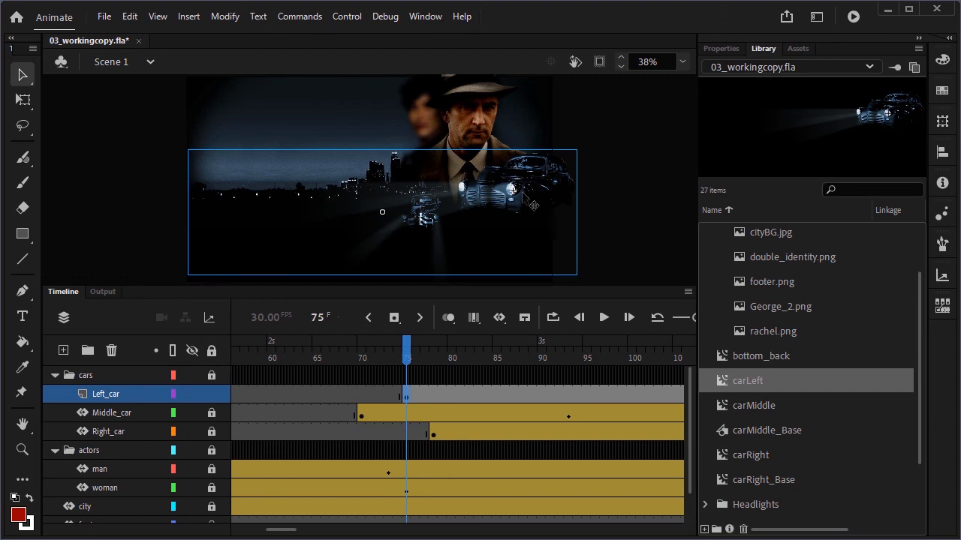
# Scale the left car down with the Free Transform tool and set its width to 400
pyautogui.click(24, 99)
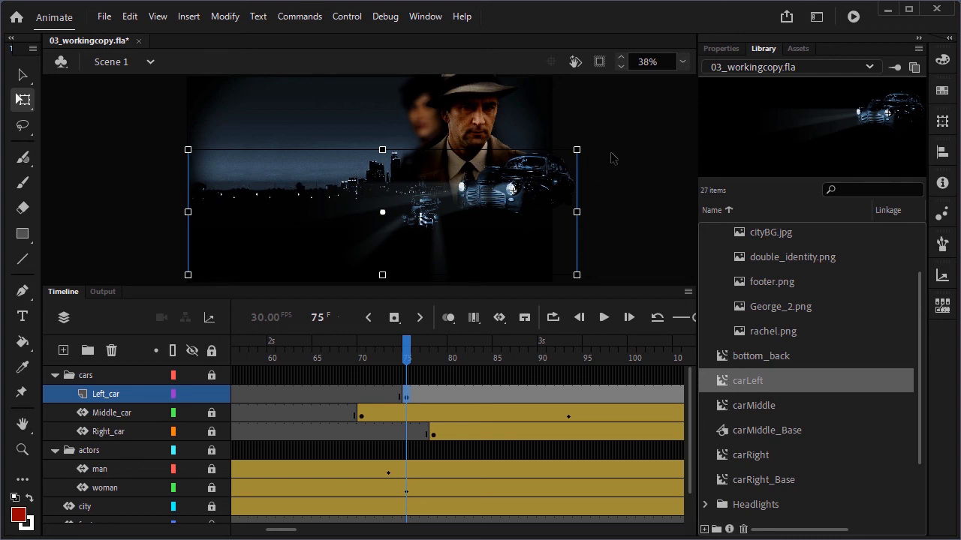
pyautogui.moveTo(576, 151); pyautogui.dragTo(502, 174)
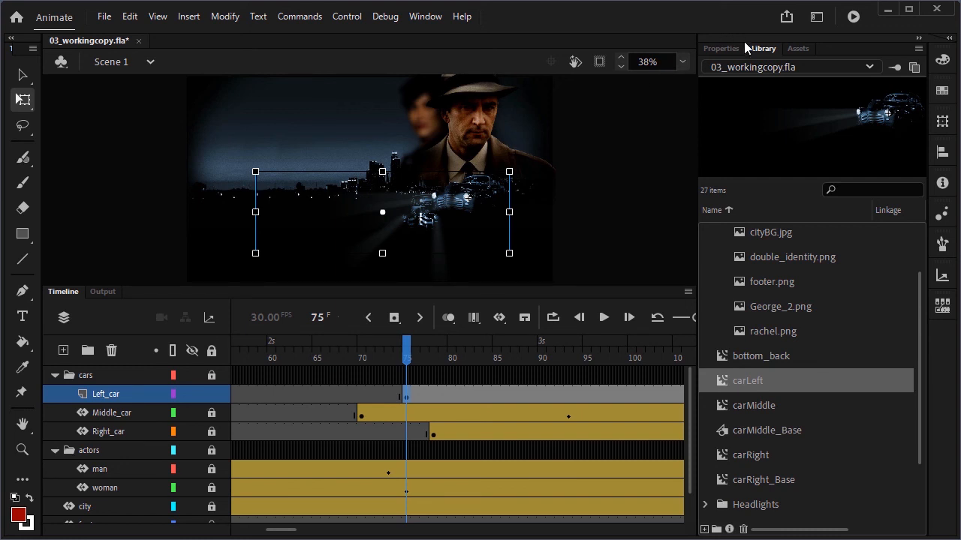
pyautogui.click(725, 48)
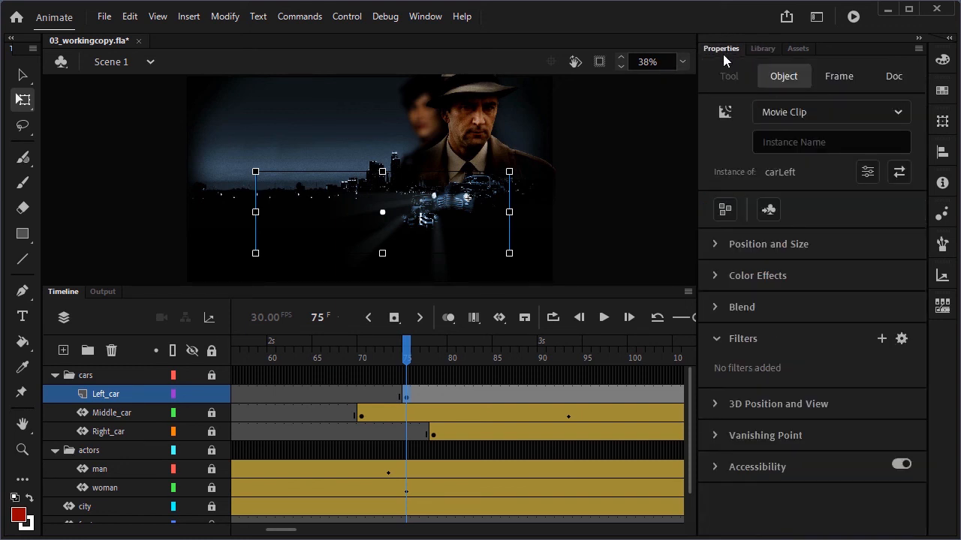
pyautogui.click(715, 244)
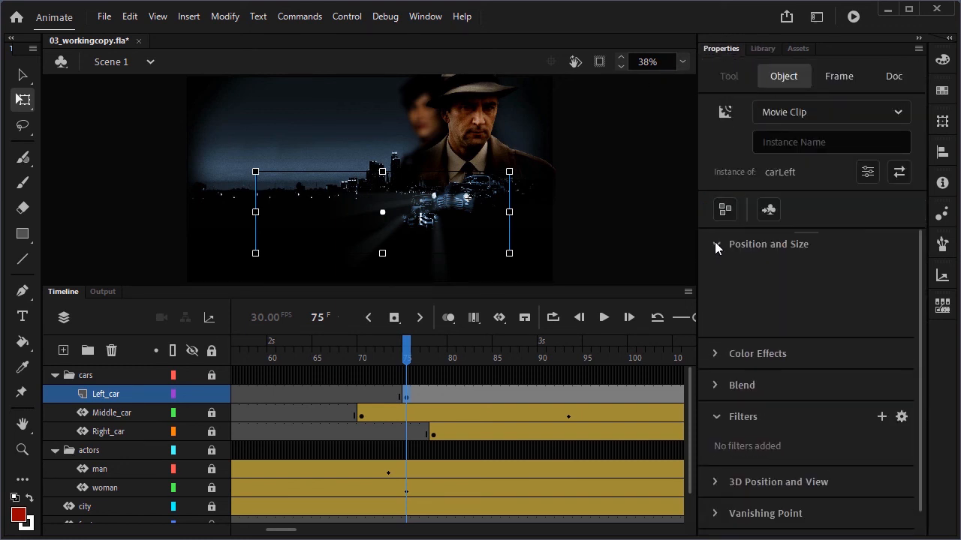
pyautogui.click(765, 276)
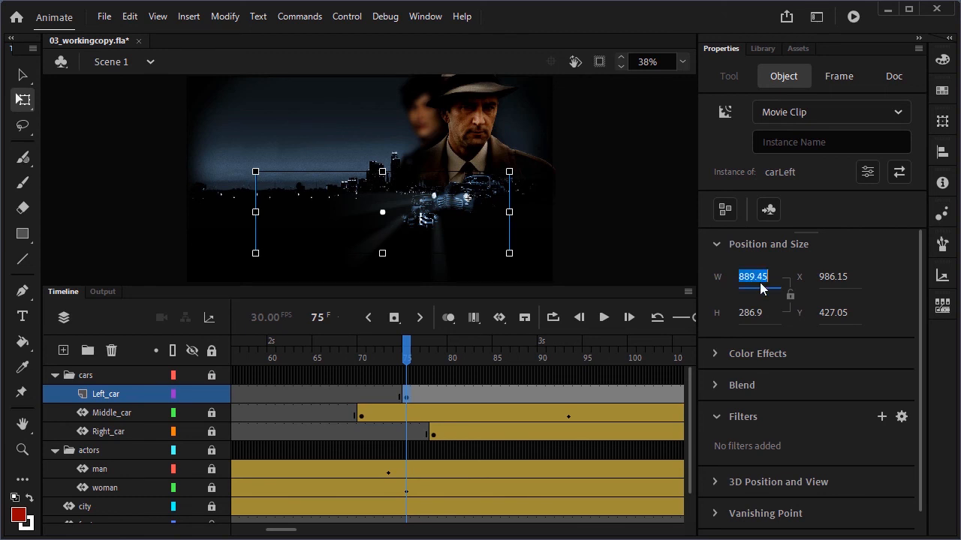
pyautogui.write('400')
pyautogui.press('Return')
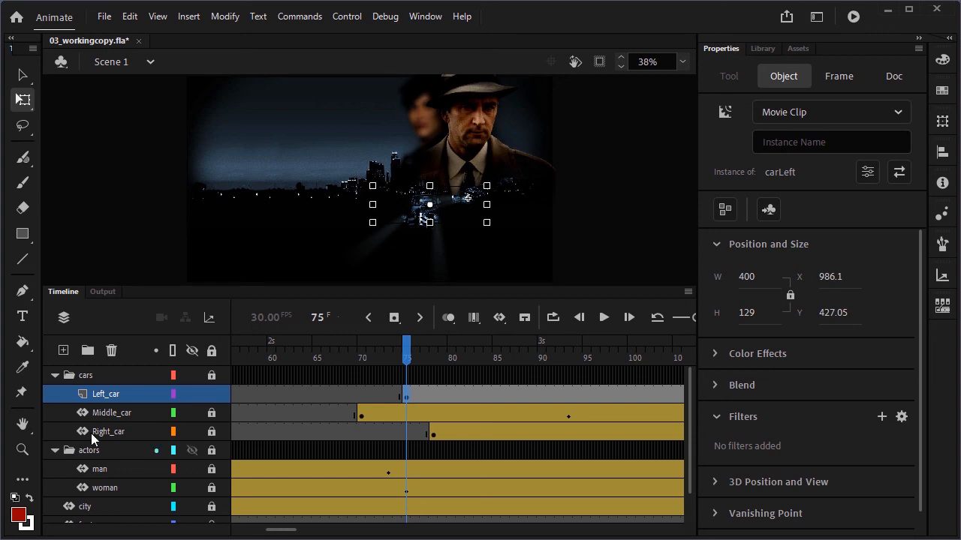
# Position the left car at X 710 and Y 488
pyautogui.click(831, 276)
pyautogui.write('710')
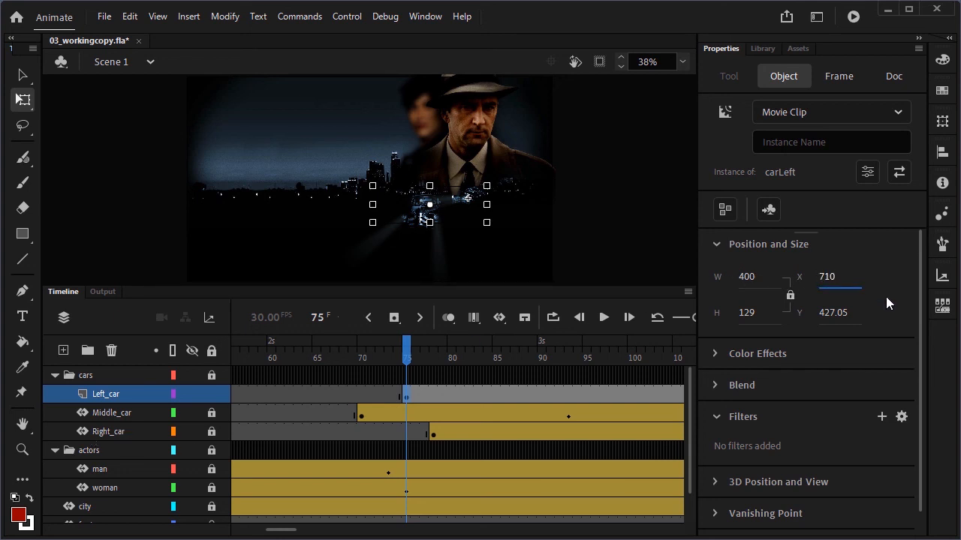
pyautogui.press('Return')
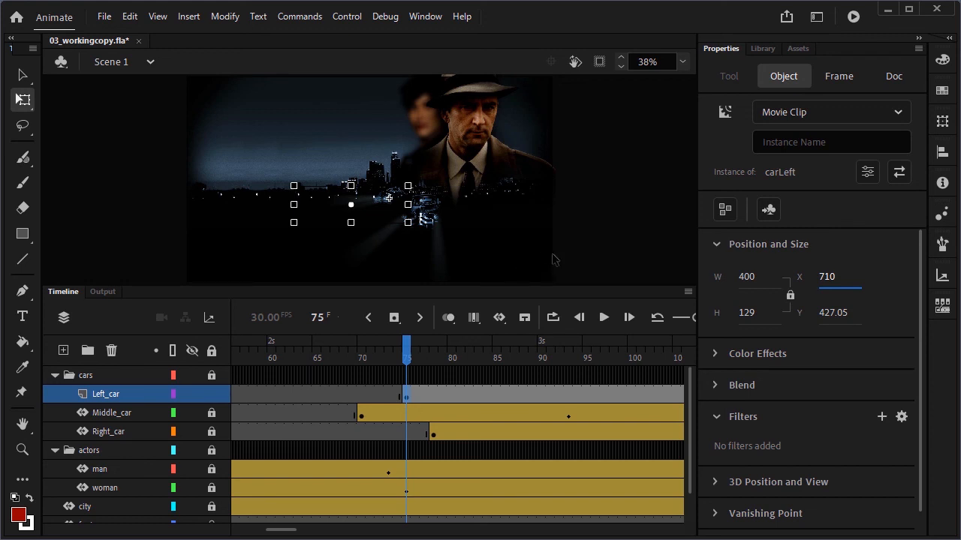
pyautogui.click(835, 312)
pyautogui.write('488')
pyautogui.press('Return')
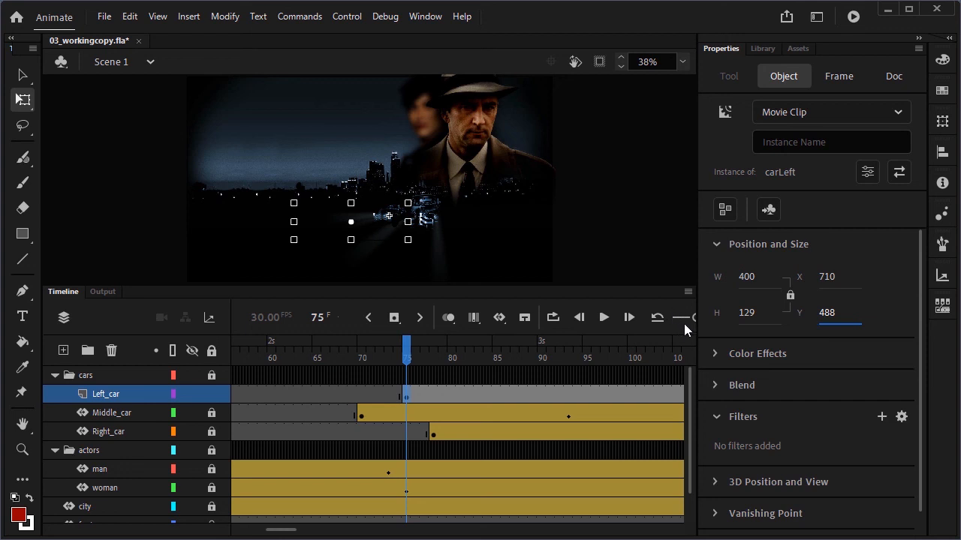
# Apply an Alpha color effect to the left car and set it to 0%
pyautogui.click(720, 353)
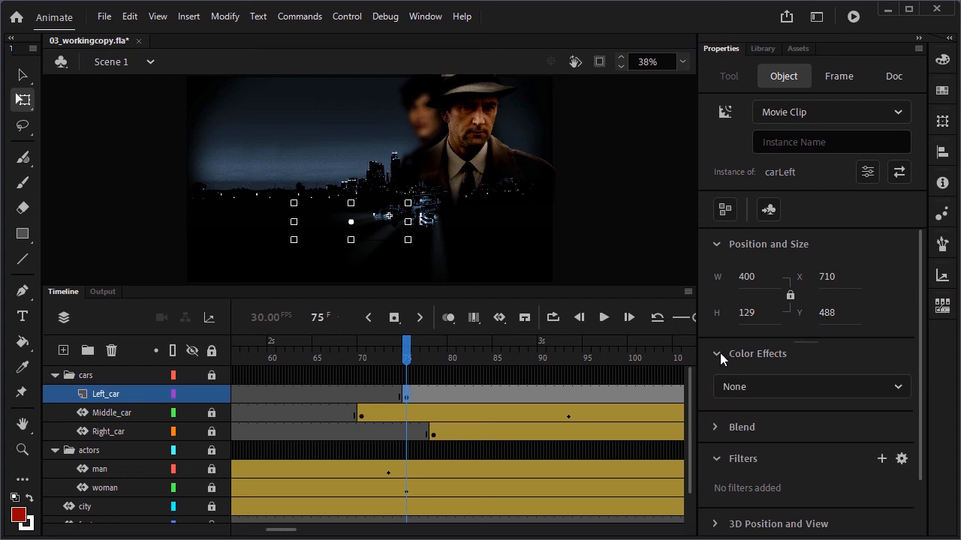
pyautogui.click(748, 385)
pyautogui.click(743, 511)
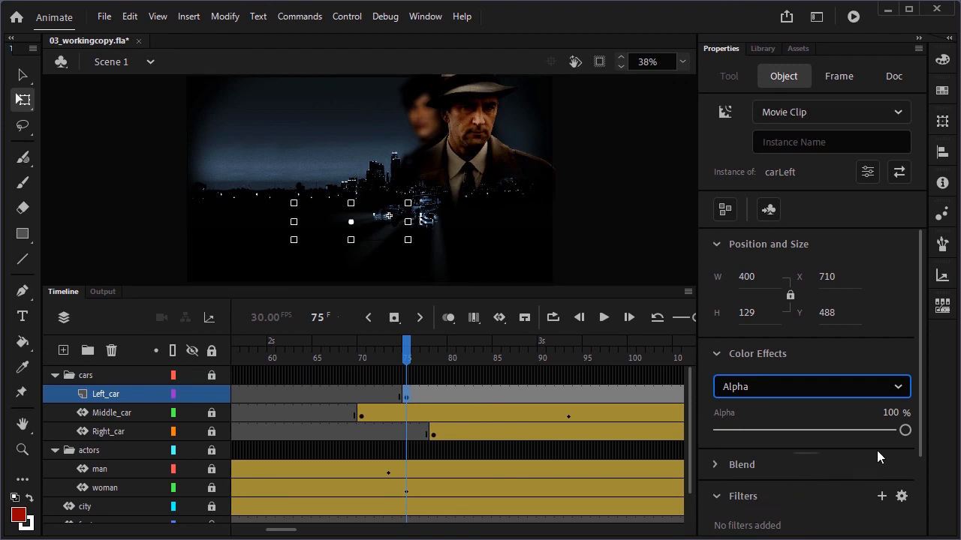
pyautogui.moveTo(904, 430); pyautogui.dragTo(672, 432)
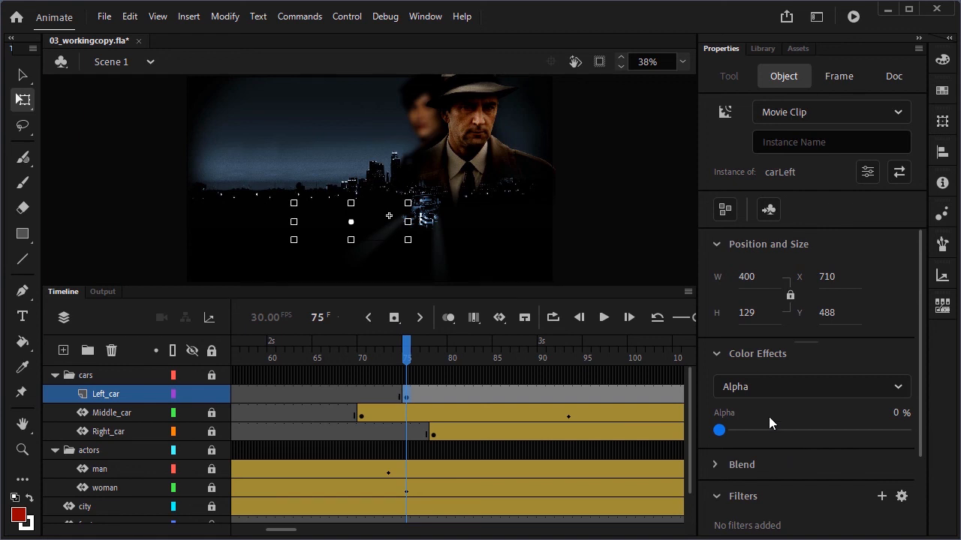
# Create a motion tween on the left car and set its Alpha to 100% at frame 100
pyautogui.click(497, 319)
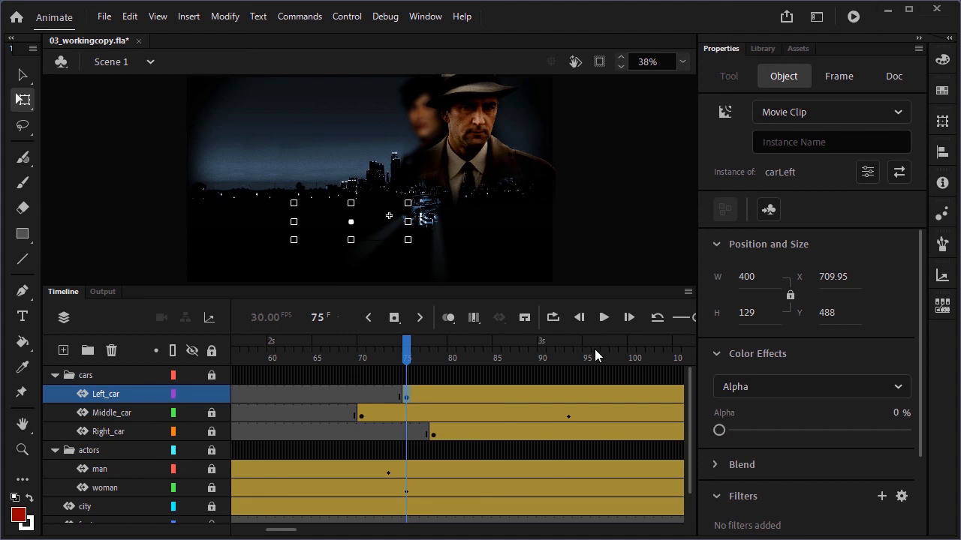
pyautogui.click(632, 358)
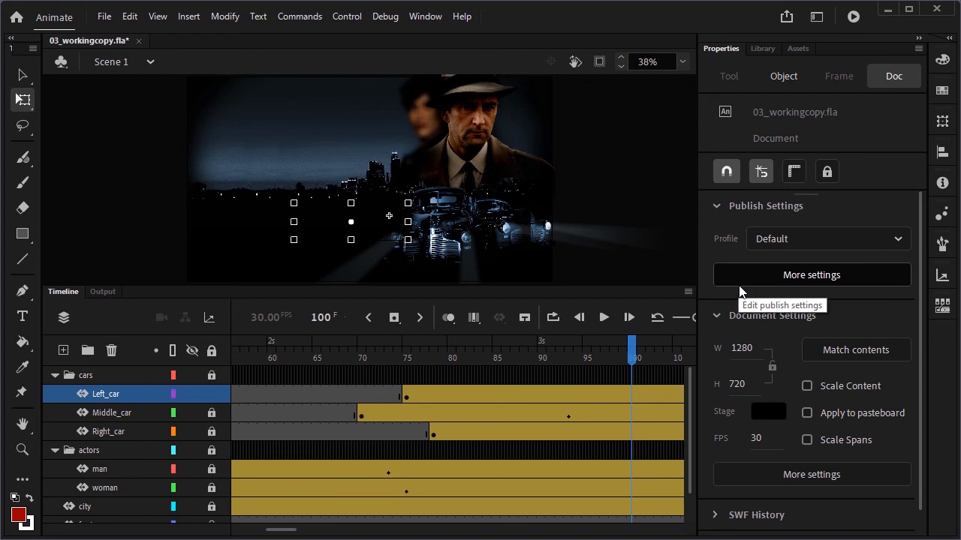
pyautogui.click(783, 76)
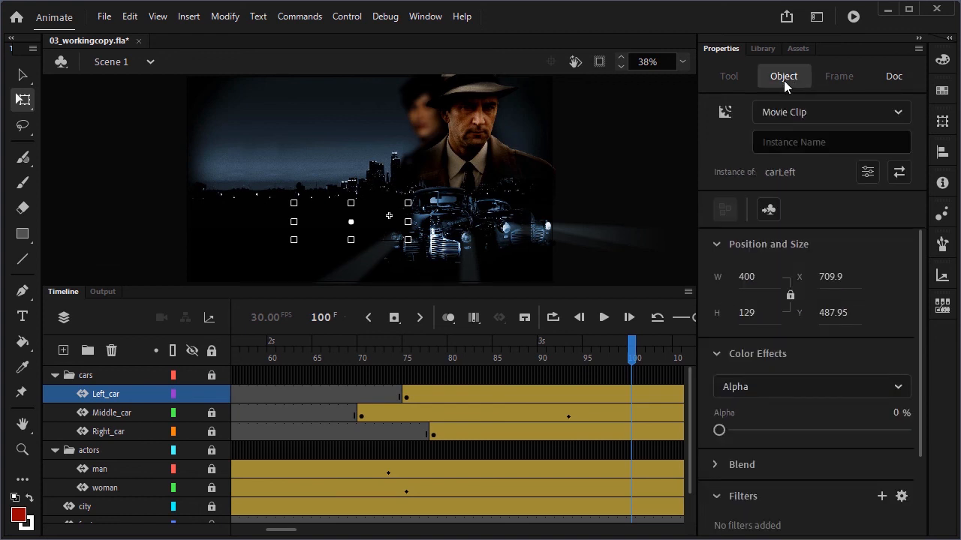
pyautogui.moveTo(719, 432); pyautogui.dragTo(949, 448)
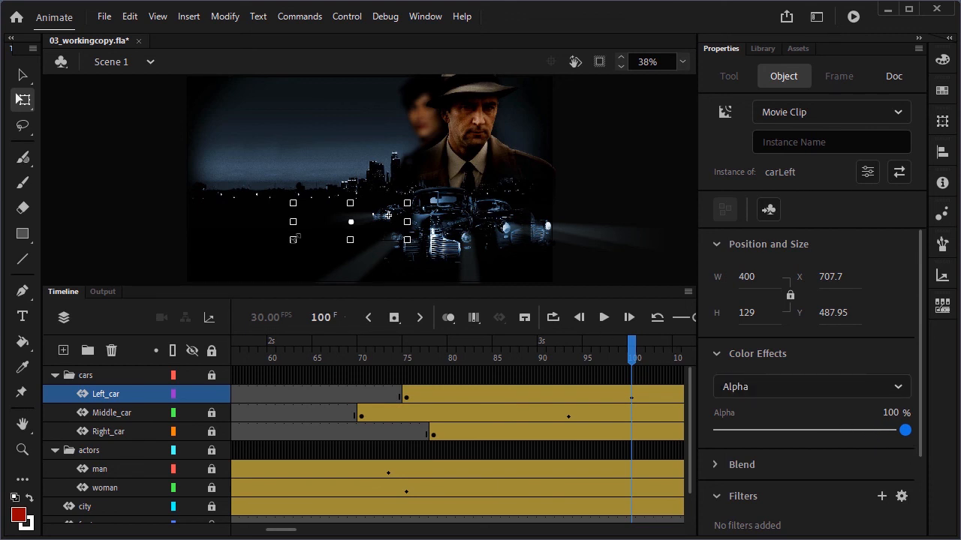
# Enlarge the left car at frame 100 and set its width to 1380
pyautogui.moveTo(293, 238); pyautogui.dragTo(238, 256)
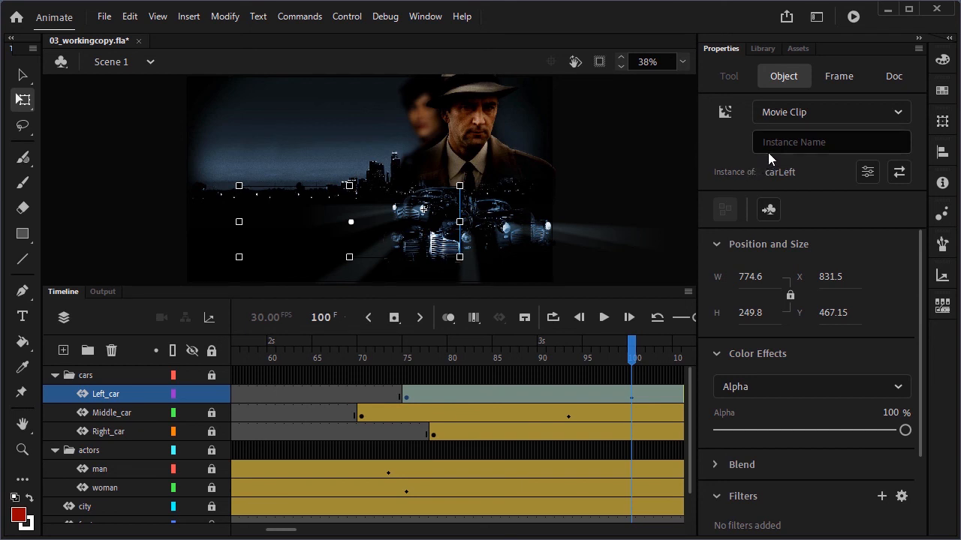
pyautogui.click(748, 277)
pyautogui.write('1380')
pyautogui.press('Return')
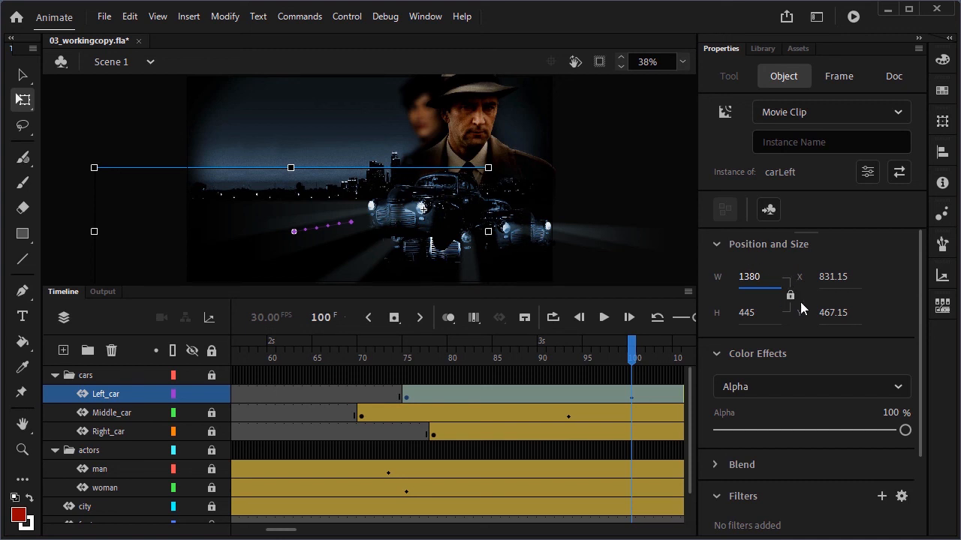
# Position the left car at X 607 and Y 545 at frame 100
pyautogui.click(833, 278)
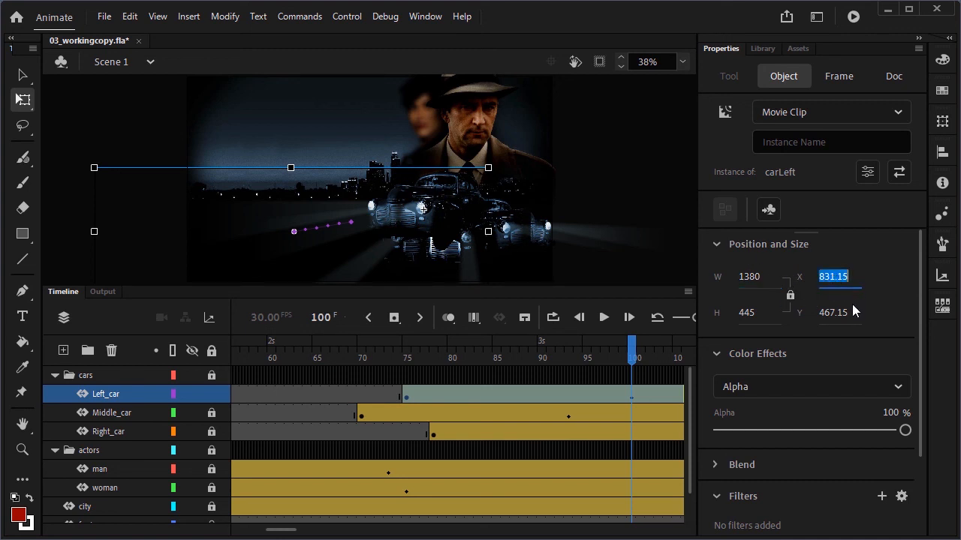
pyautogui.write('607')
pyautogui.press('Return')
pyautogui.click(832, 324)
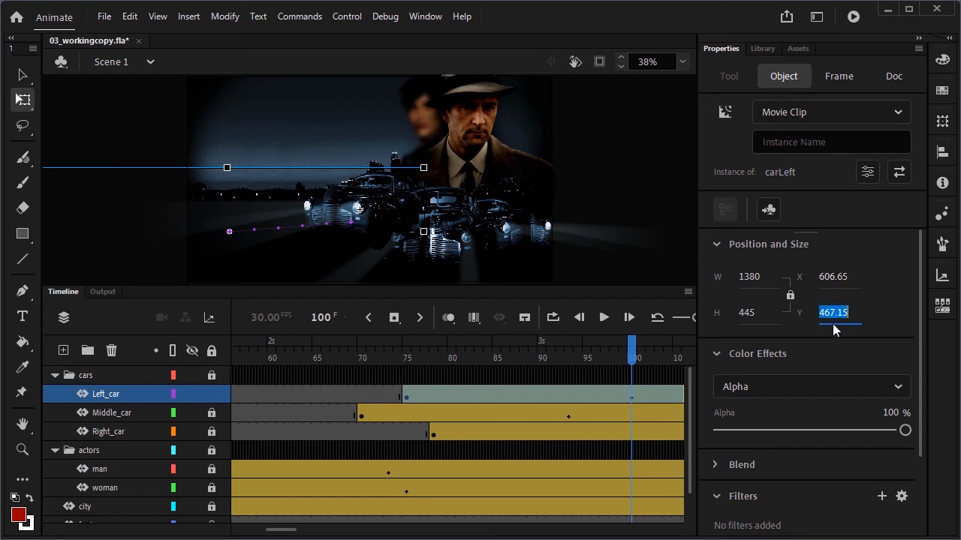
pyautogui.write('545')
pyautogui.press('Return')
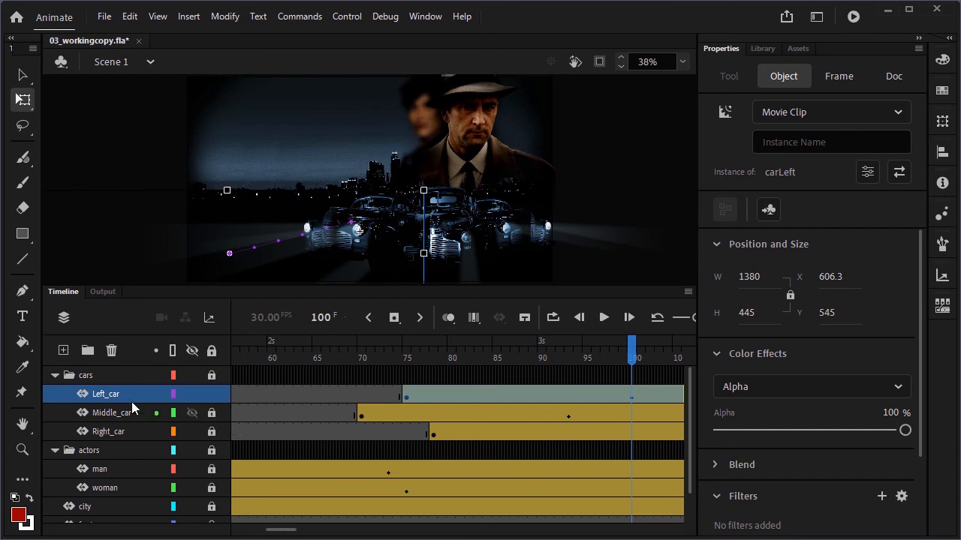
# Move the Left_car layer below the Middle_car layer and save the file
pyautogui.moveTo(108, 394); pyautogui.dragTo(98, 418)
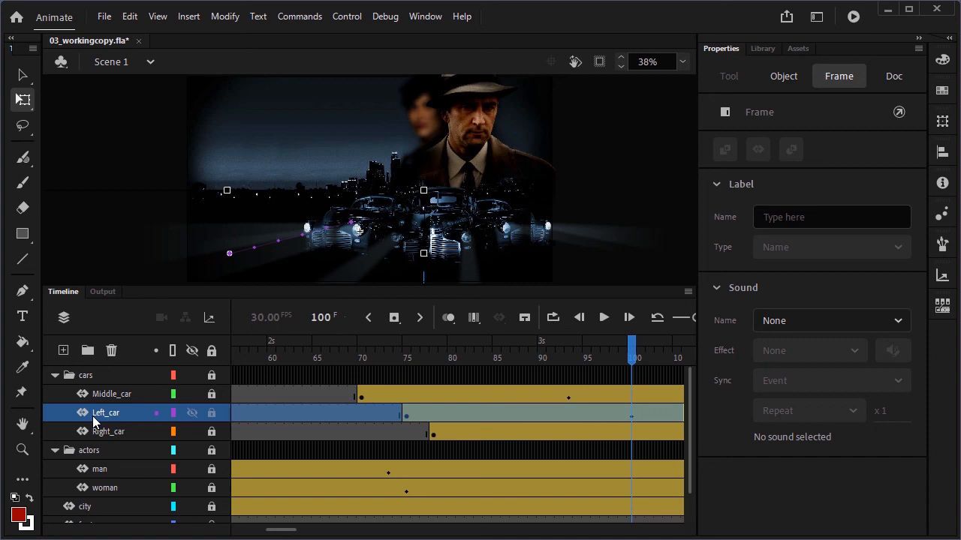
pyautogui.hotkey('ctrl', 's')
# Unlock the cars layers and turn on Edit Multiple Frames for all frames
pyautogui.click(213, 351)
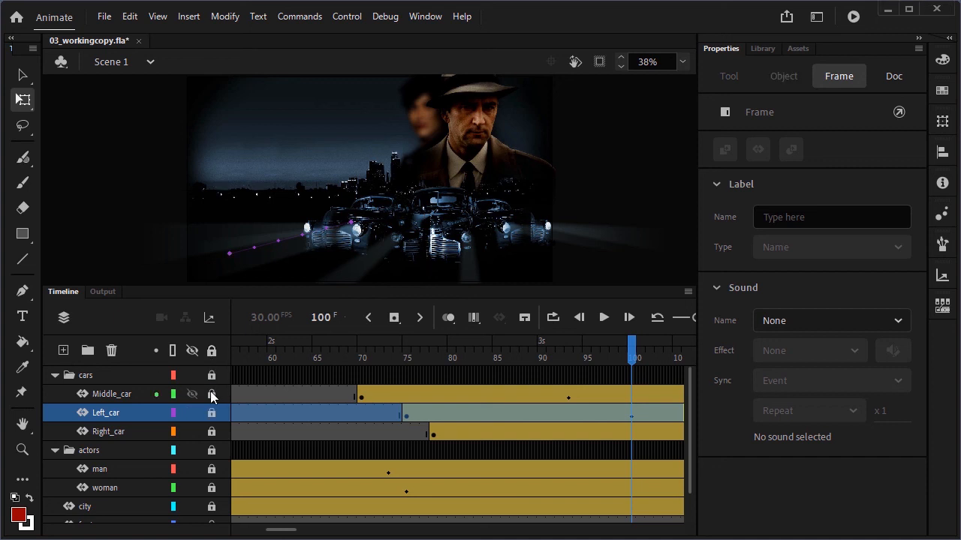
pyautogui.click(211, 376)
pyautogui.click(477, 319)
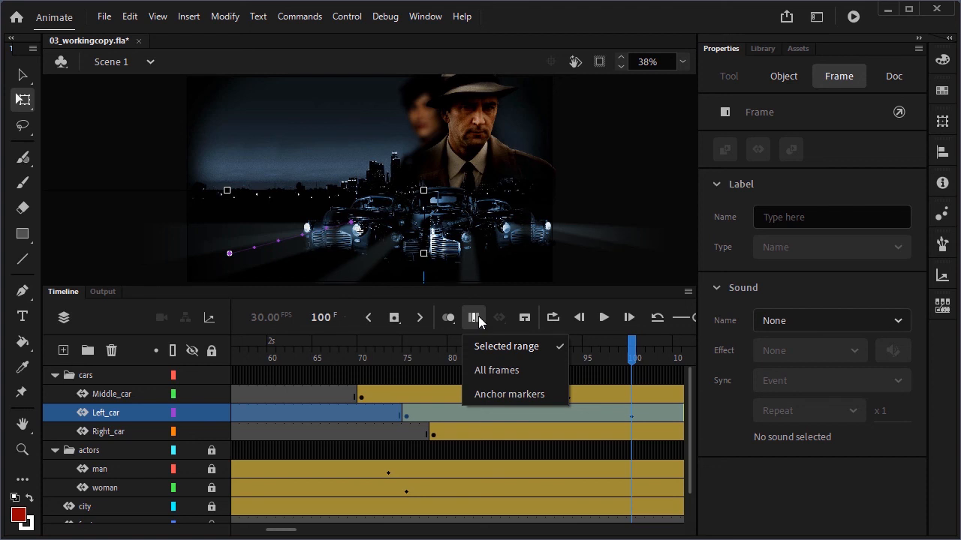
pyautogui.click(495, 371)
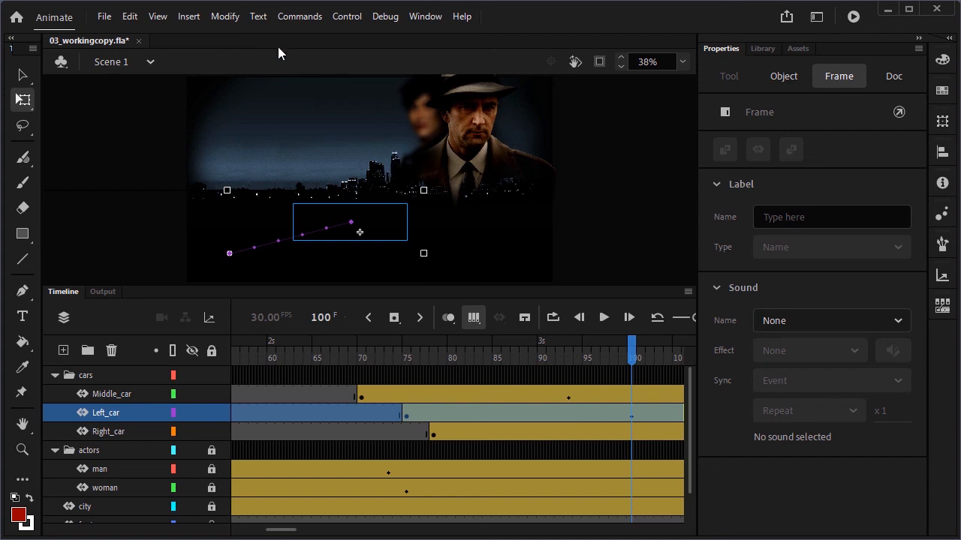
# Select everything across all frames, shift the cars slightly left and up, and turn off Edit Multiple Frames
pyautogui.click(131, 16)
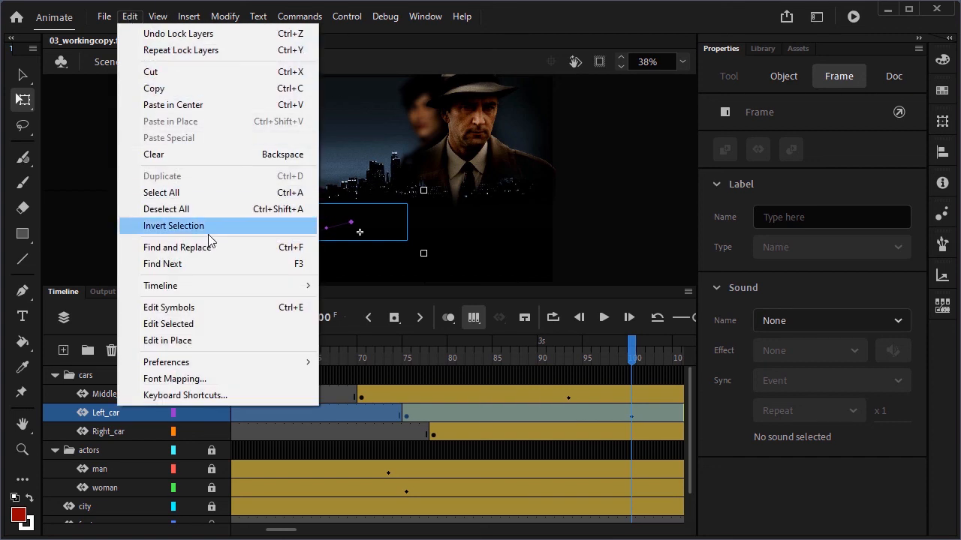
pyautogui.click(207, 196)
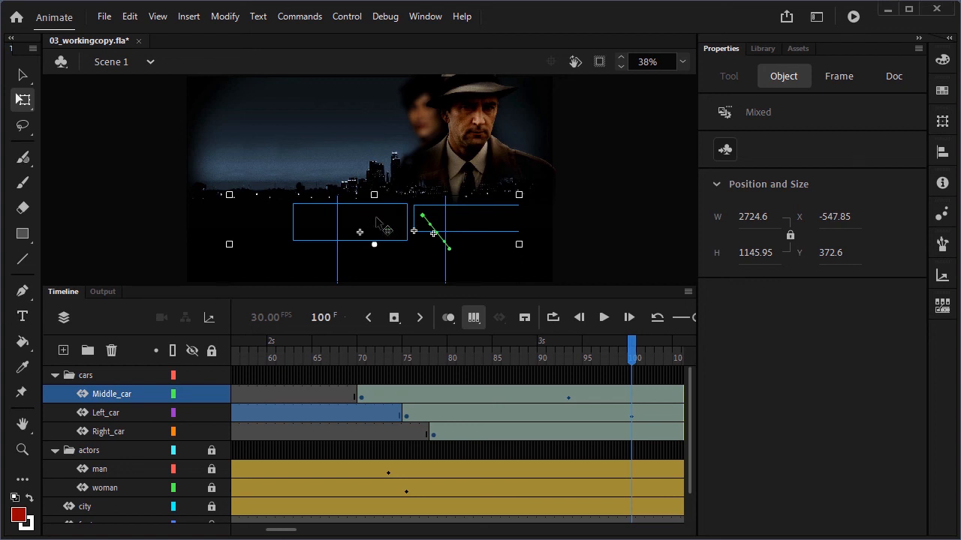
pyautogui.moveTo(379, 226); pyautogui.dragTo(351, 215)
pyautogui.moveTo(345, 215); pyautogui.dragTo(340, 211)
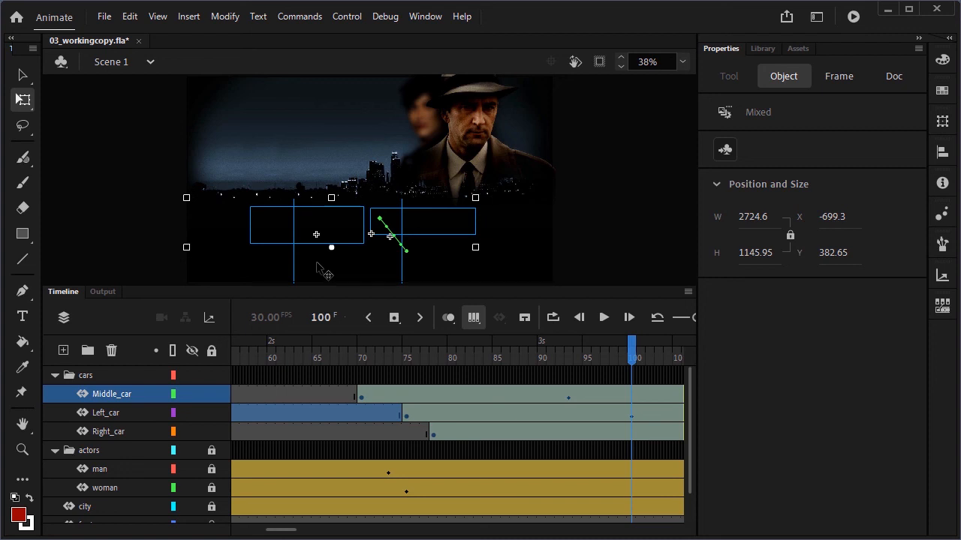
pyautogui.click(475, 317)
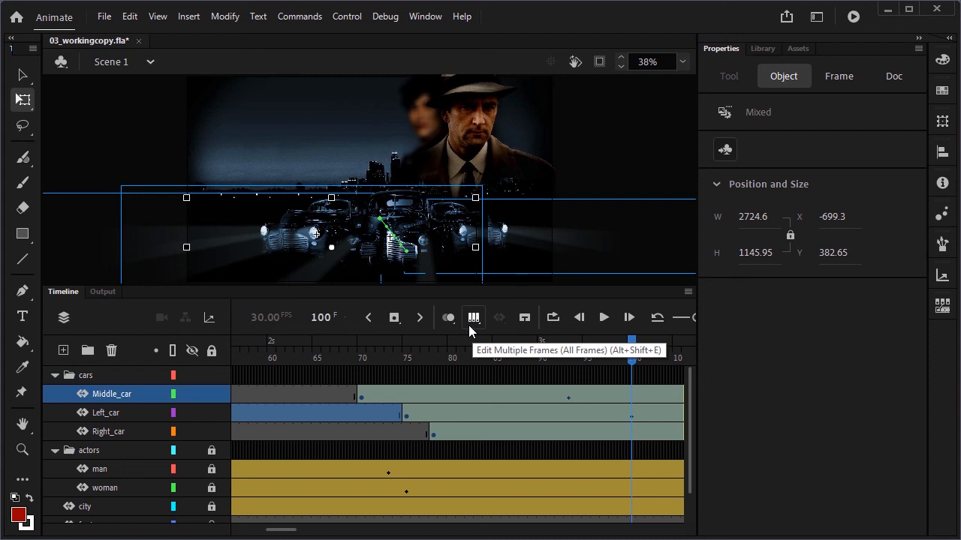
# Split the left car's motion tween at frame 101
pyautogui.click(371, 373)
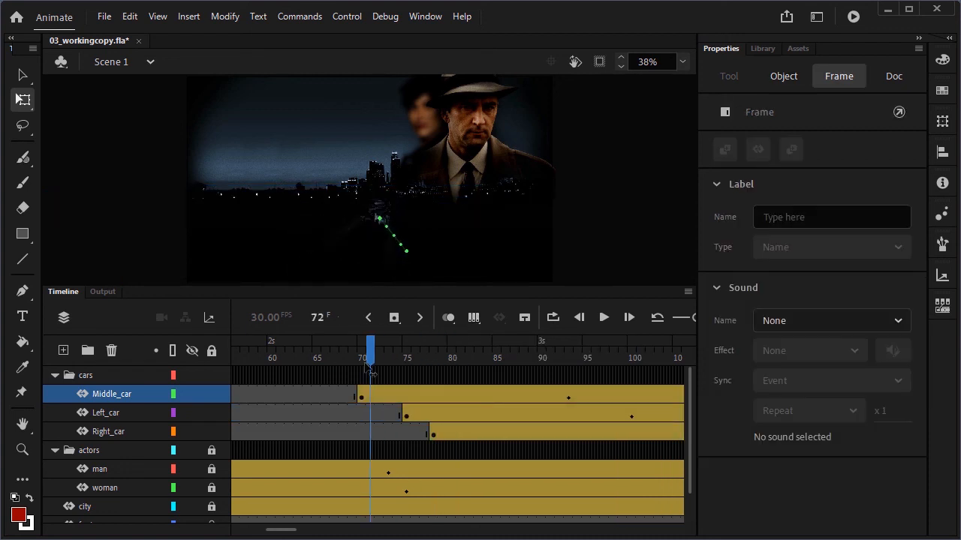
pyautogui.moveTo(371, 372)
pyautogui.mouseDown()
pyautogui.moveTo(755, 376)
pyautogui.moveTo(326, 371)
pyautogui.moveTo(88, 383)
pyautogui.moveTo(776, 371)
pyautogui.moveTo(371, 382)
pyautogui.mouseUp()
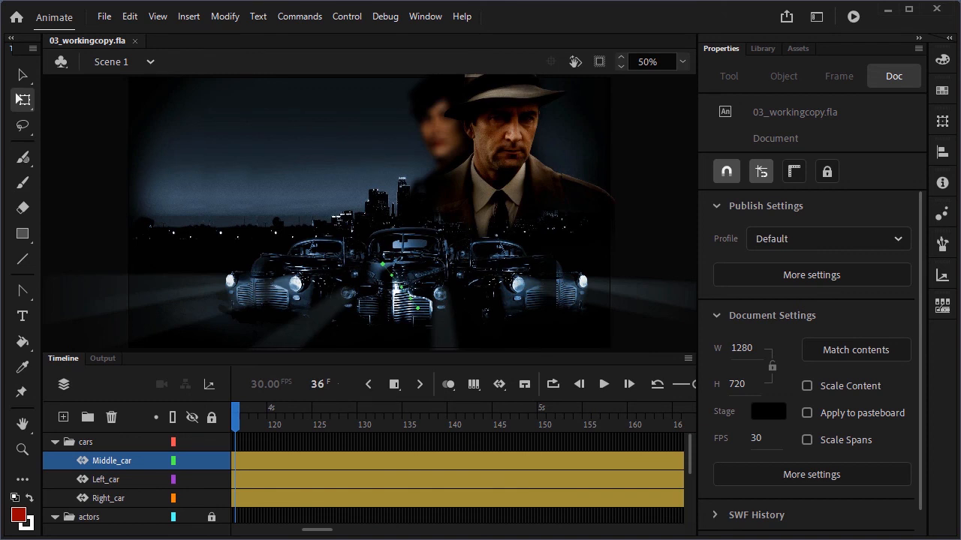
pyautogui.click(115, 481)
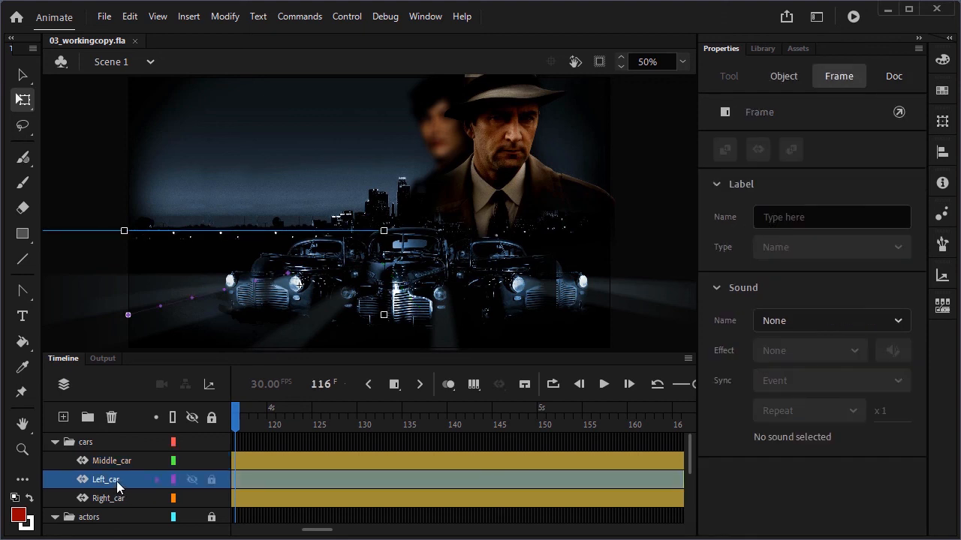
pyautogui.hscroll(-5, 273, 465)
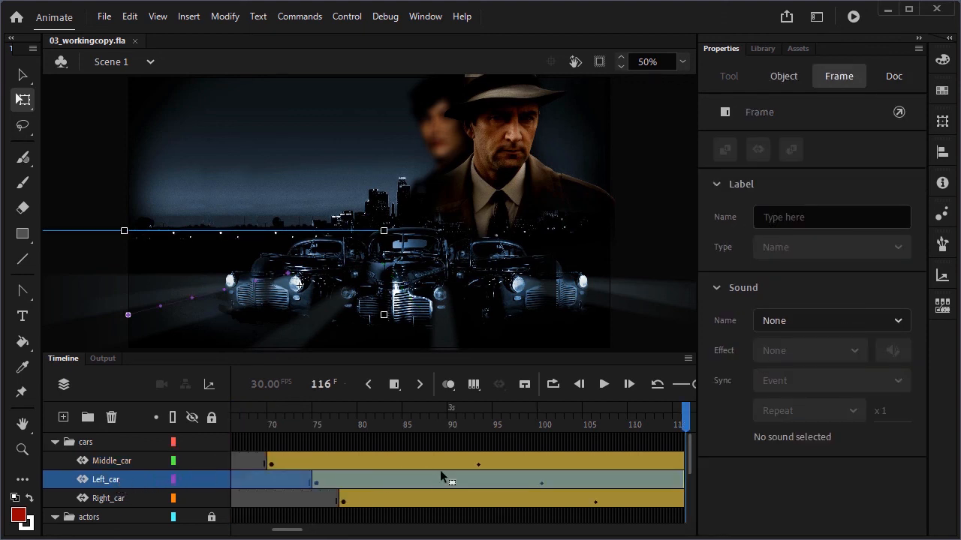
pyautogui.click(549, 481)
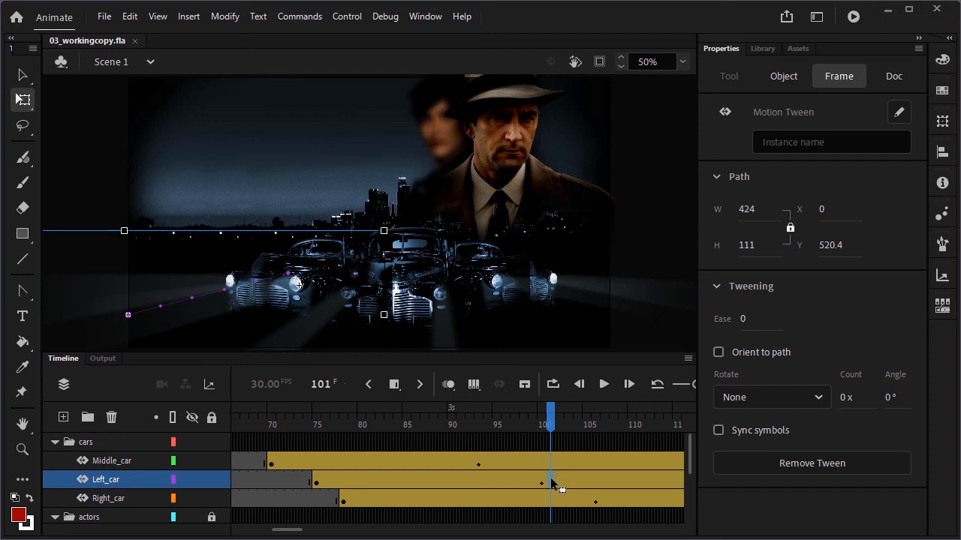
pyautogui.rightClick(551, 484)
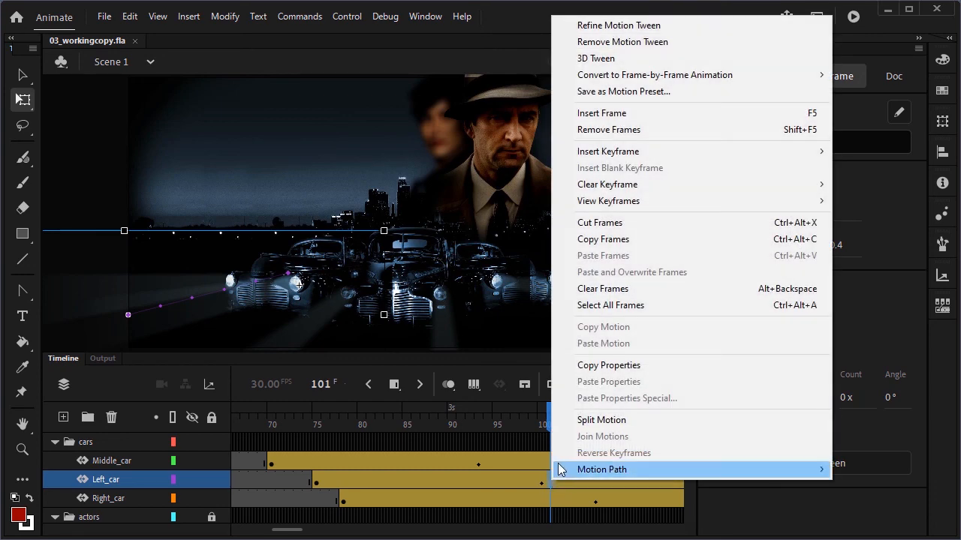
pyautogui.click(650, 423)
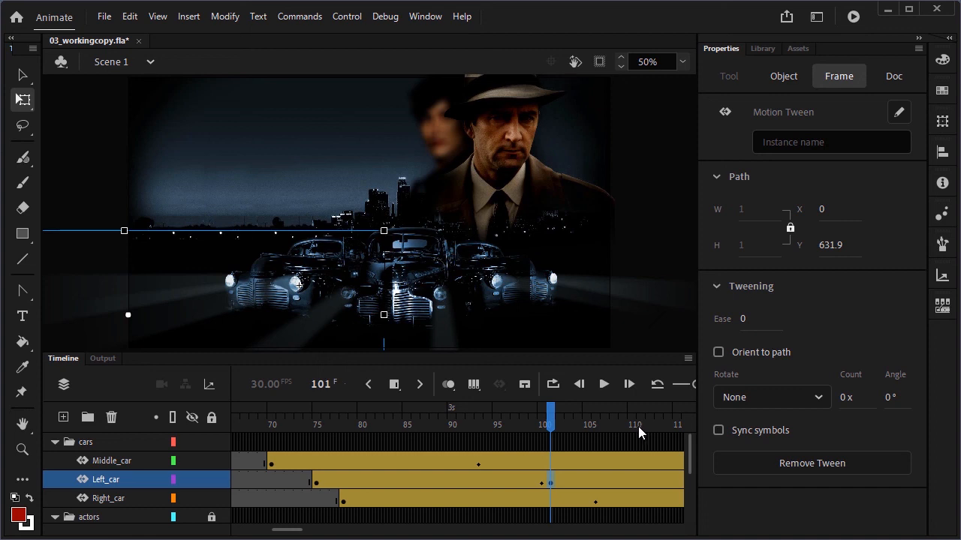
# Split the middle car's motion tween at frame 94
pyautogui.click(485, 465)
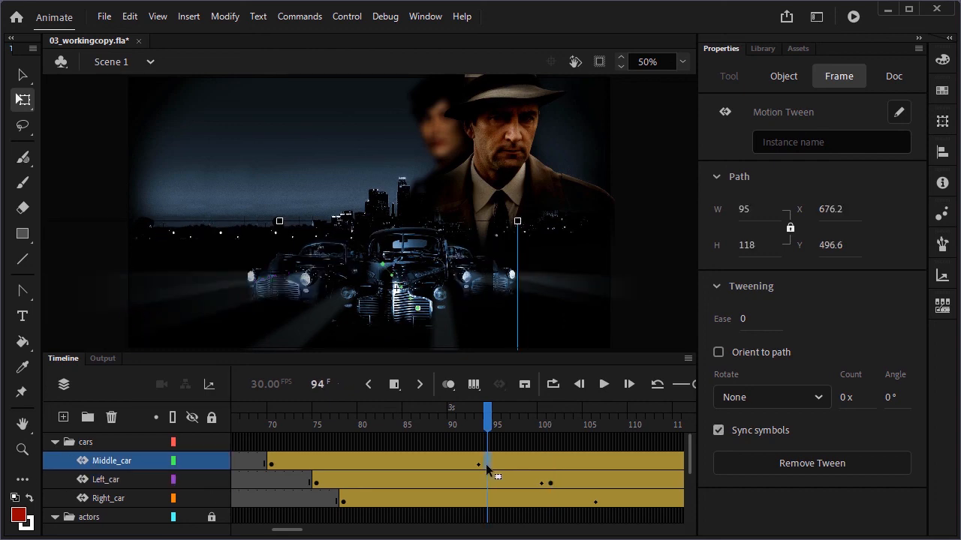
pyautogui.rightClick(489, 466)
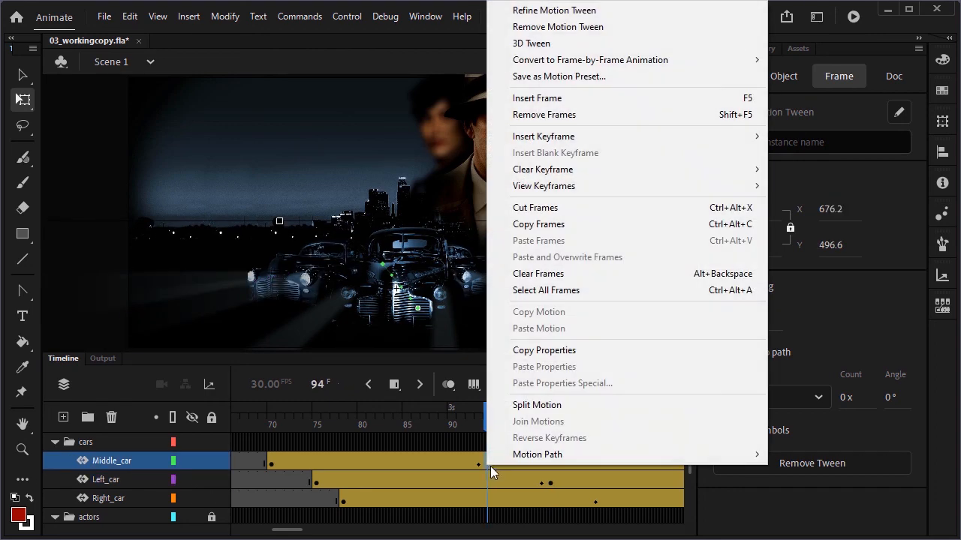
pyautogui.click(576, 409)
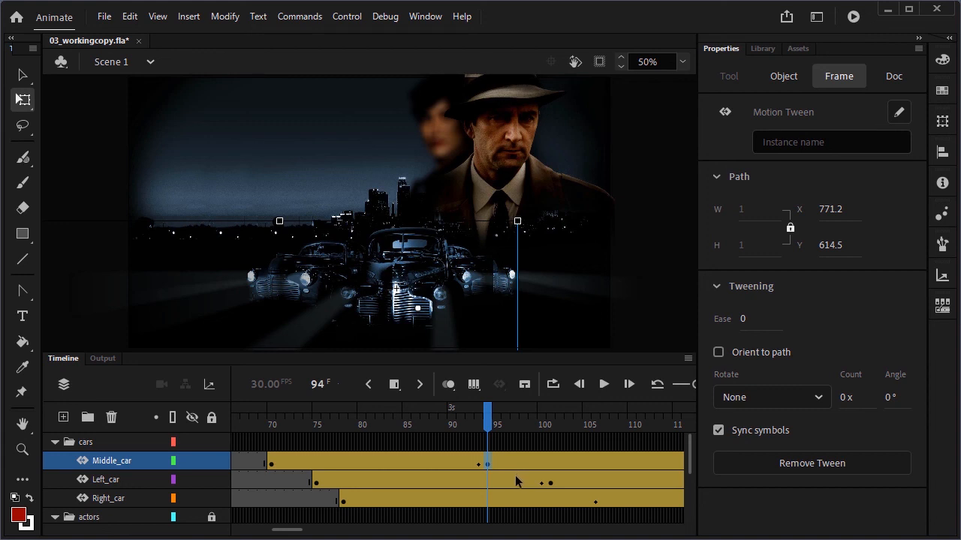
# Split the right car's motion tween at frame 107
pyautogui.click(604, 501)
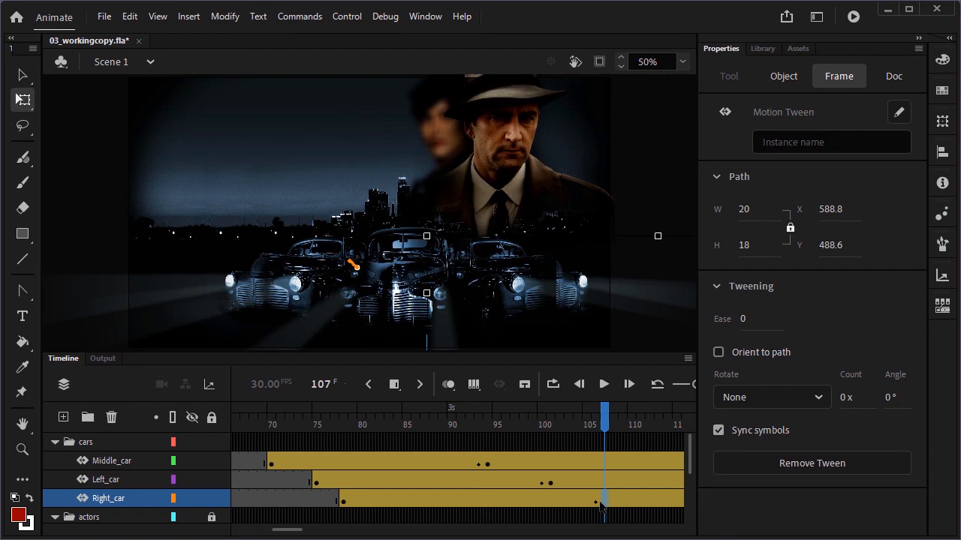
pyautogui.rightClick(604, 502)
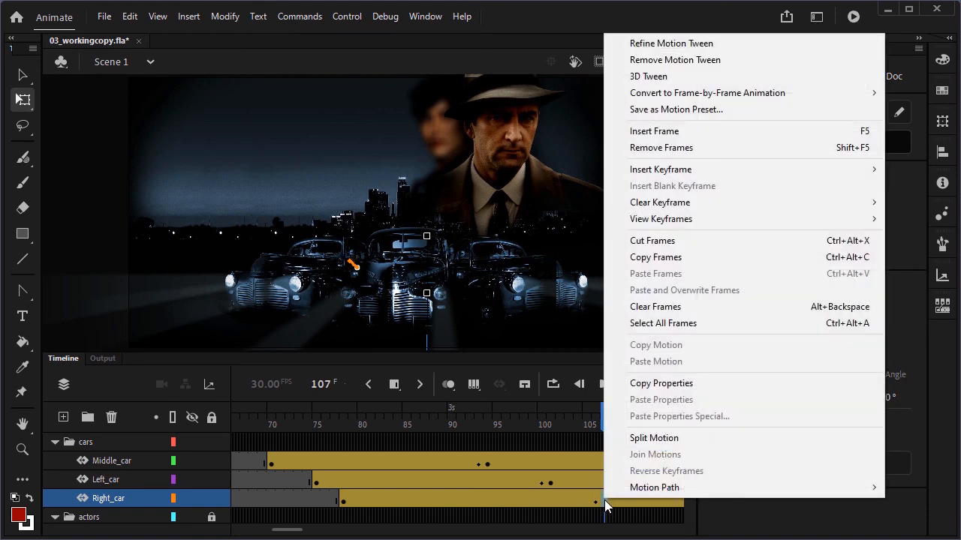
pyautogui.click(650, 440)
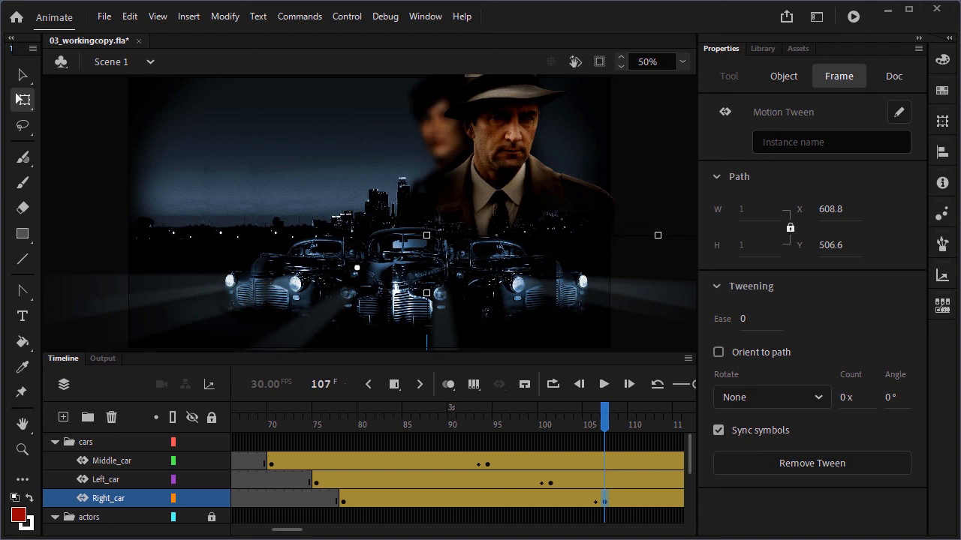
# Set the ease of the middle car's first tween segment to 100 out
pyautogui.click(404, 462)
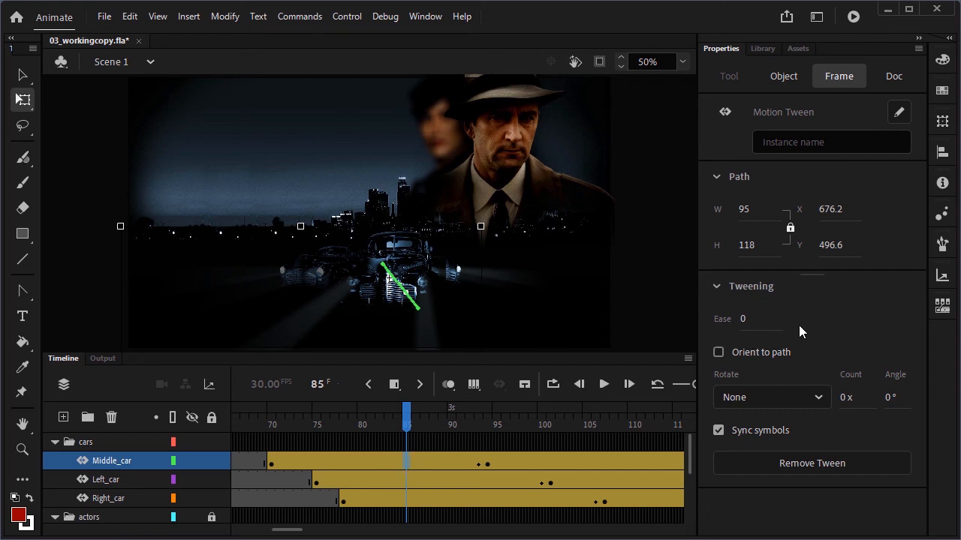
pyautogui.click(741, 320)
pyautogui.write('100')
pyautogui.press('Return')
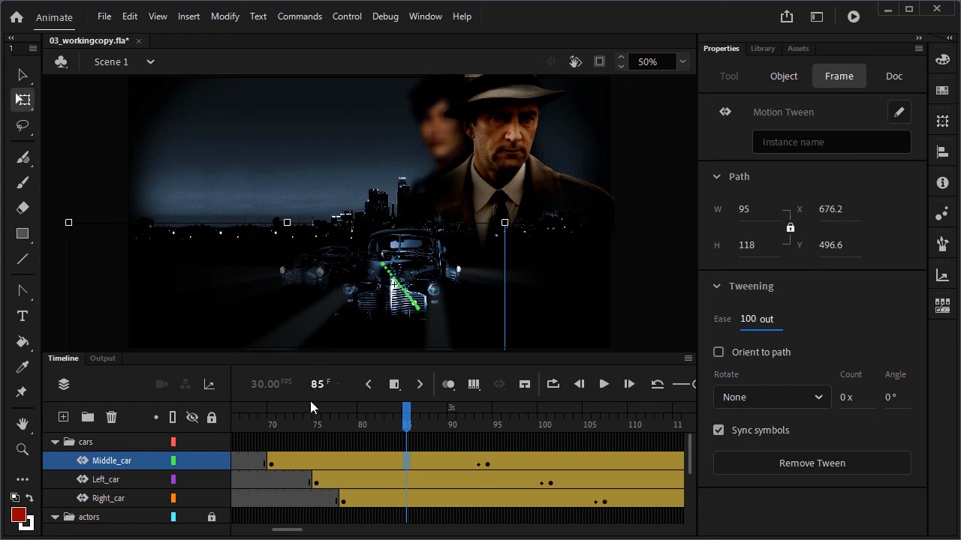
# Set the ease of the left car's first tween segment to 100 out
pyautogui.click(424, 482)
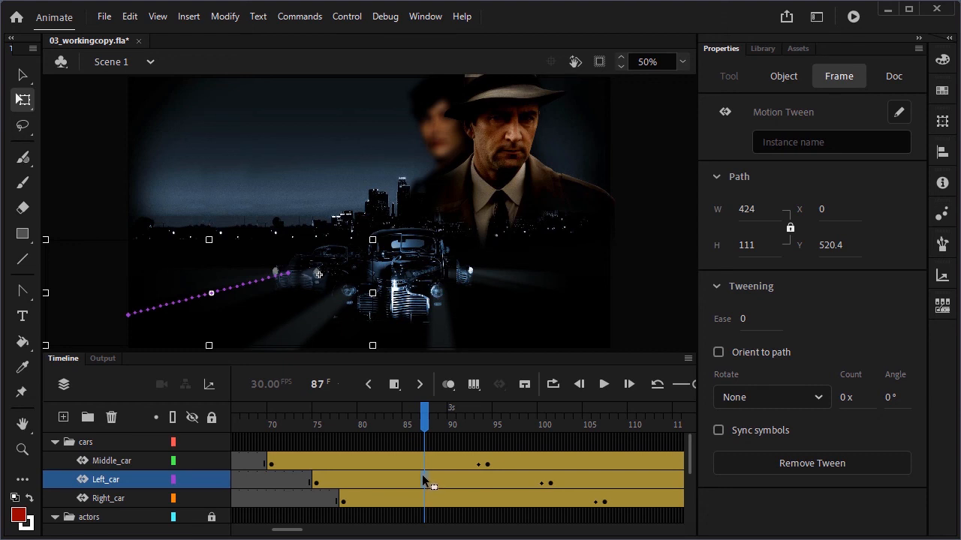
pyautogui.click(742, 320)
pyautogui.write('100')
pyautogui.press('Return')
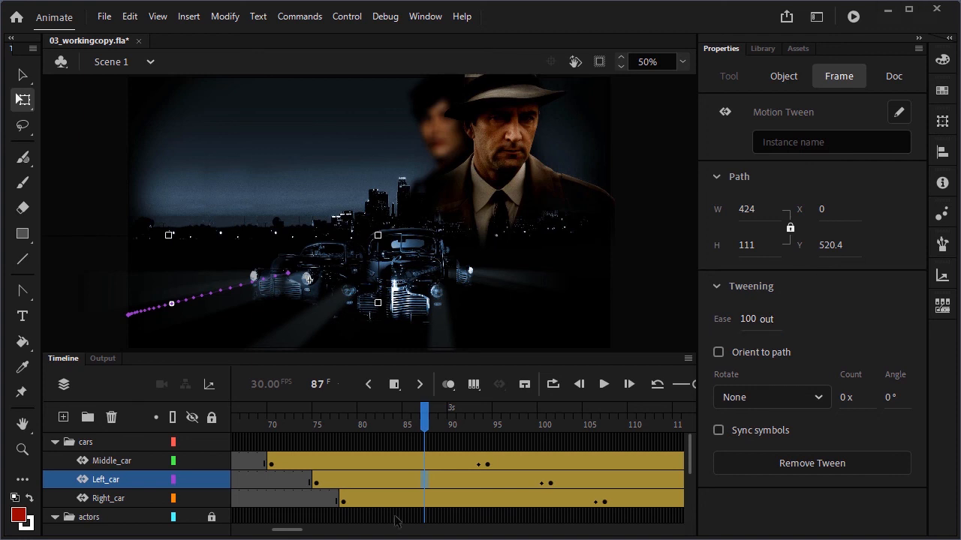
# Set the ease of the right car's first tween segment to 100 out
pyautogui.click(452, 502)
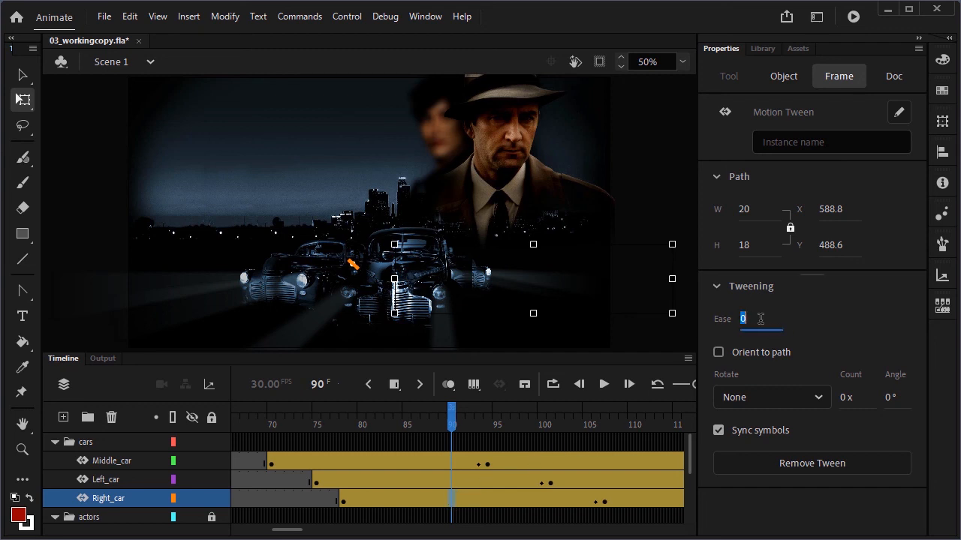
pyautogui.write('100')
pyautogui.press('Return')
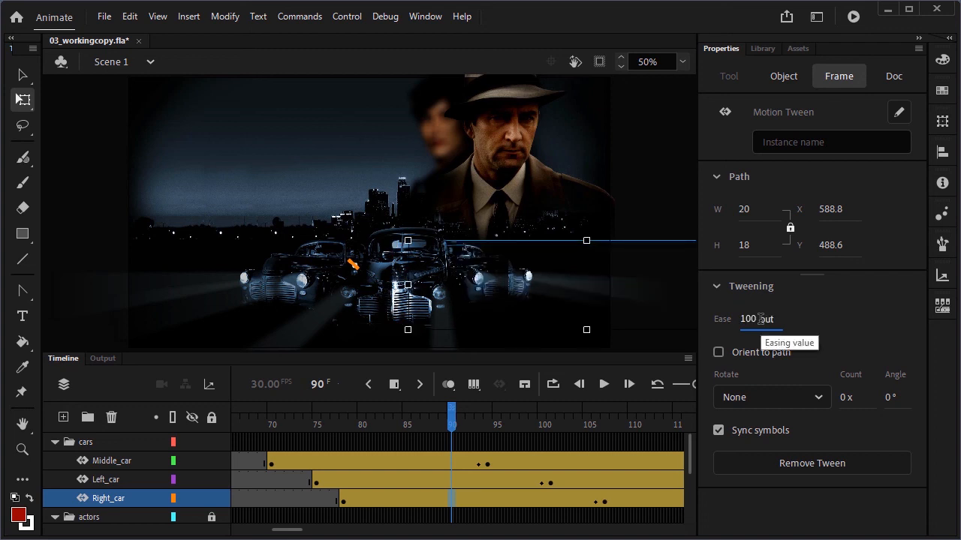
# Turn on looping over about frames 60 to 115 and play the animation
pyautogui.click(552, 386)
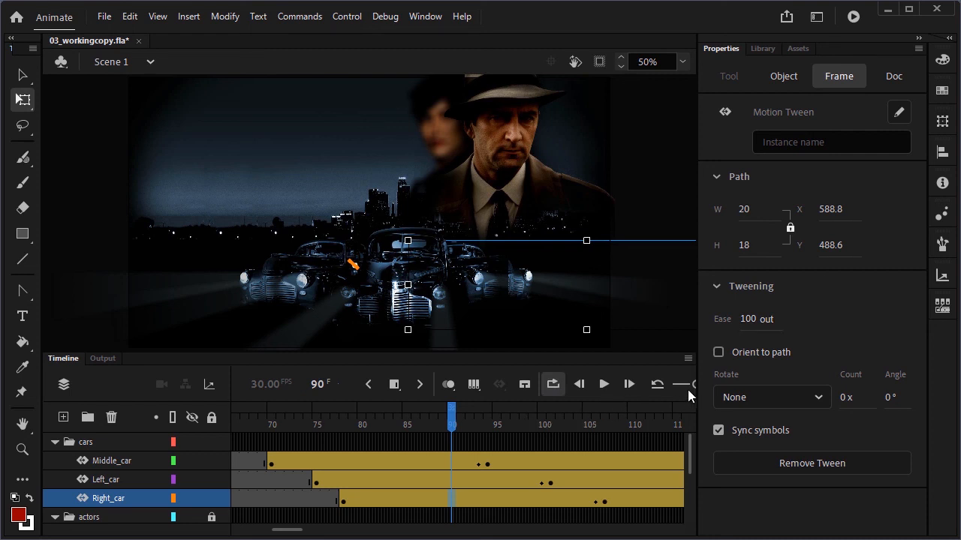
pyautogui.moveTo(694, 386); pyautogui.dragTo(678, 388)
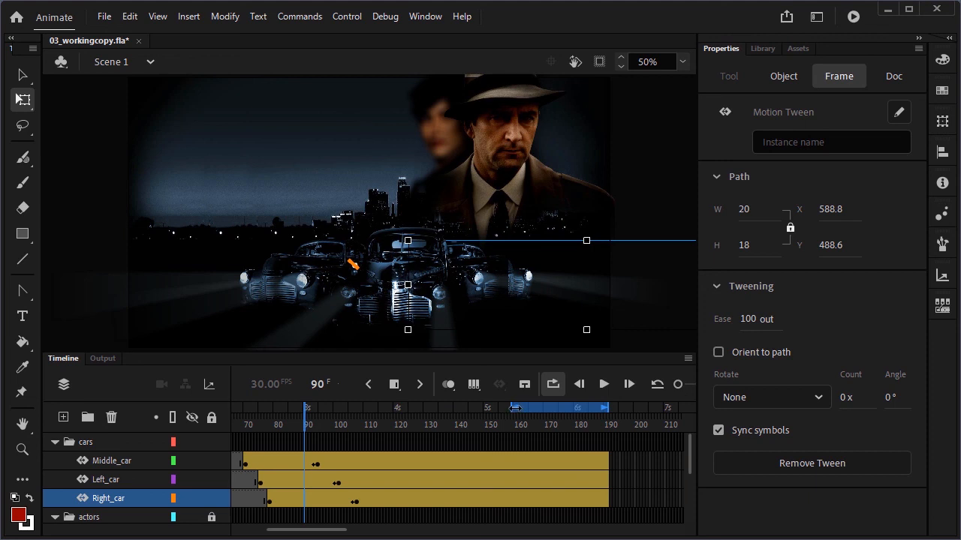
pyautogui.moveTo(513, 408)
pyautogui.mouseDown()
pyautogui.moveTo(229, 405)
pyautogui.moveTo(290, 406)
pyautogui.mouseUp()
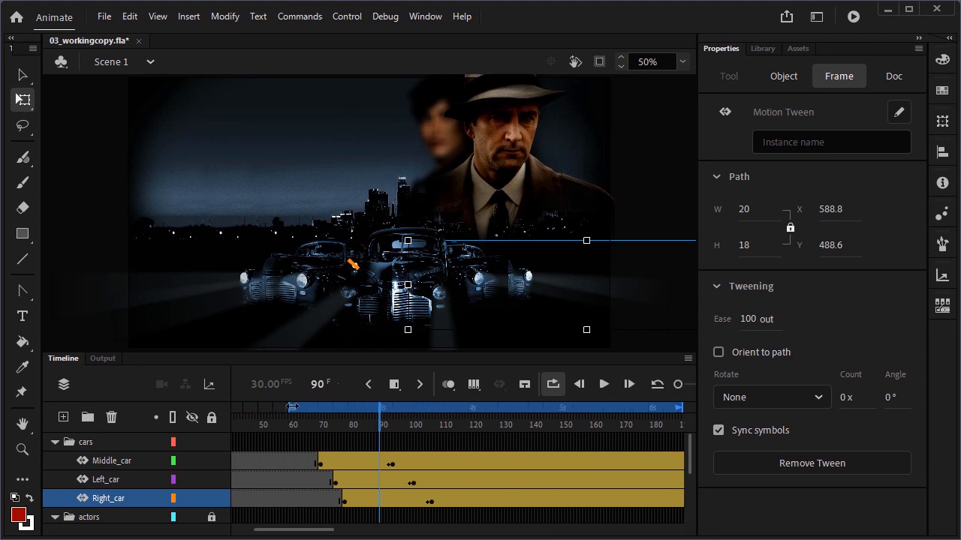
pyautogui.moveTo(679, 408); pyautogui.dragTo(458, 410)
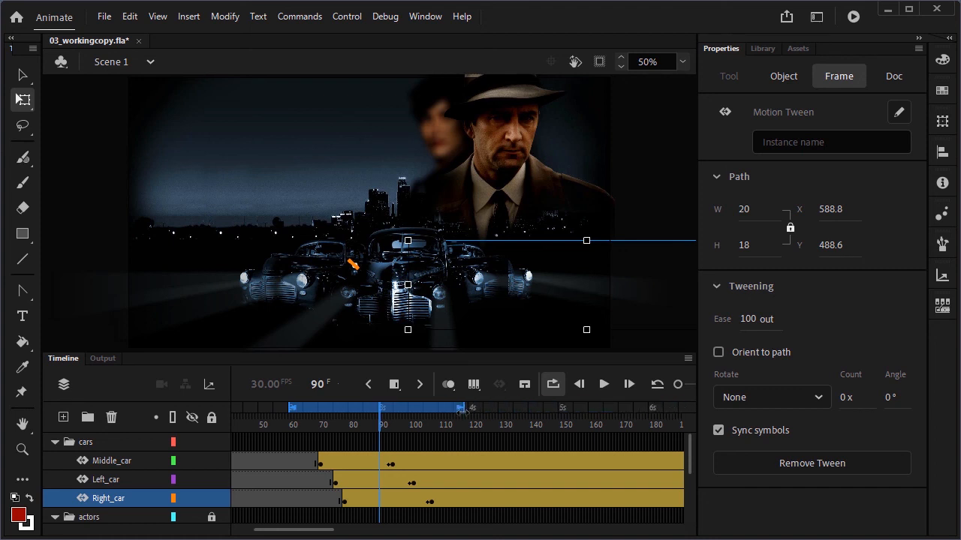
pyautogui.click(605, 384)
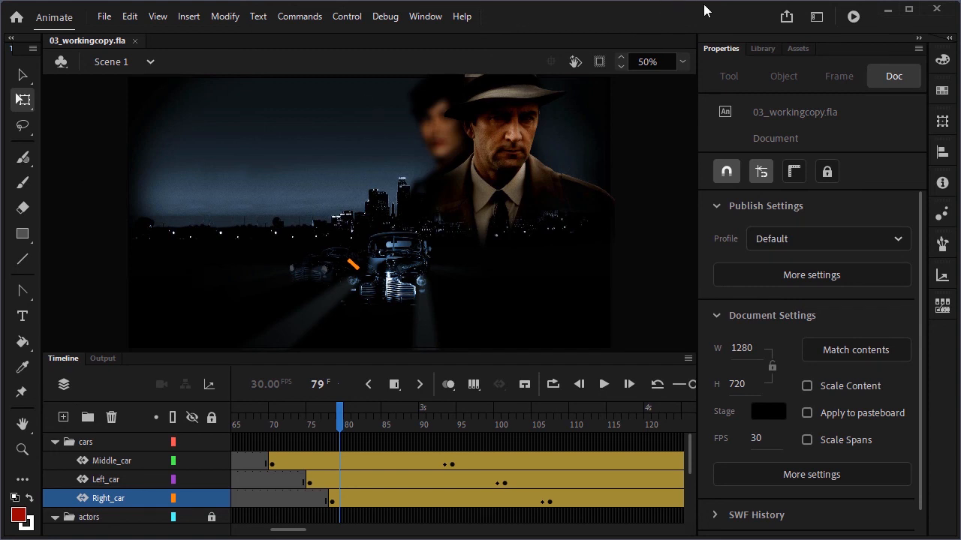
# Open the carRight symbol from the library and scrub its timeline to inspect the rumble keyframes
pyautogui.click(762, 49)
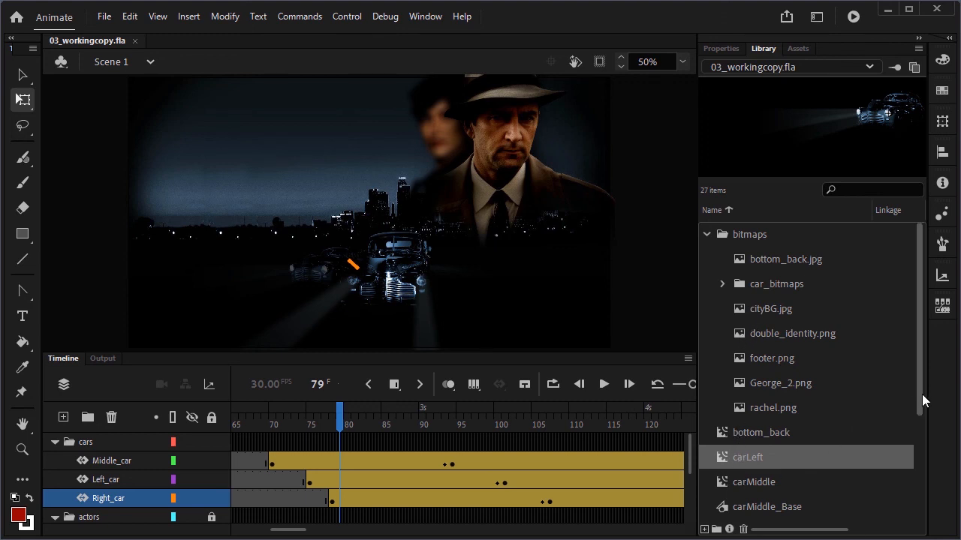
pyautogui.moveTo(920, 401); pyautogui.dragTo(920, 453)
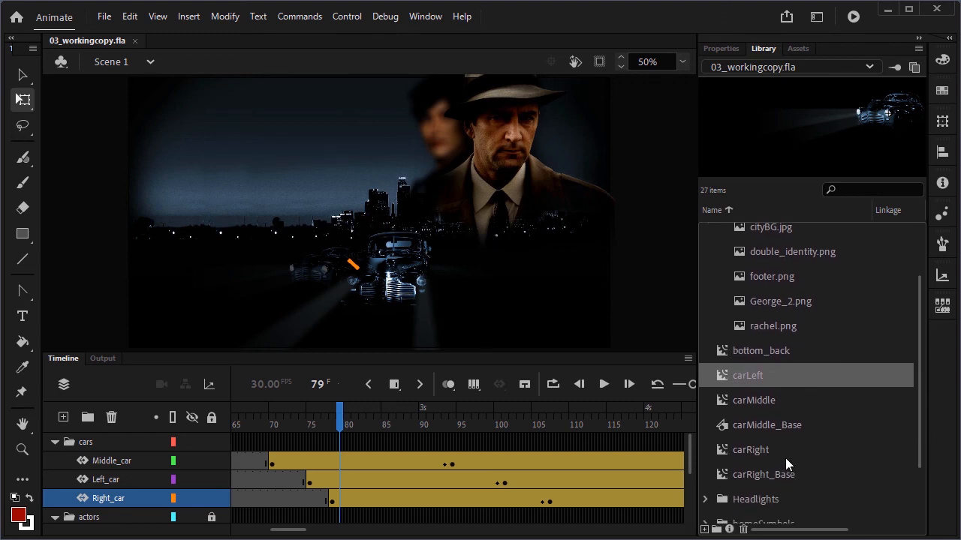
pyautogui.doubleClick(726, 449)
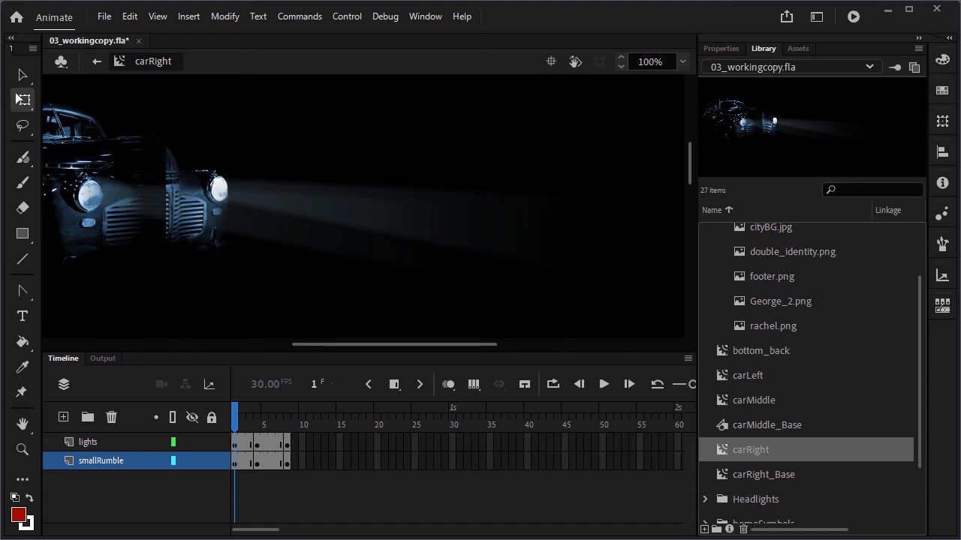
pyautogui.moveTo(266, 420)
pyautogui.mouseDown()
pyautogui.moveTo(239, 419)
pyautogui.moveTo(286, 420)
pyautogui.moveTo(265, 420)
pyautogui.mouseUp()
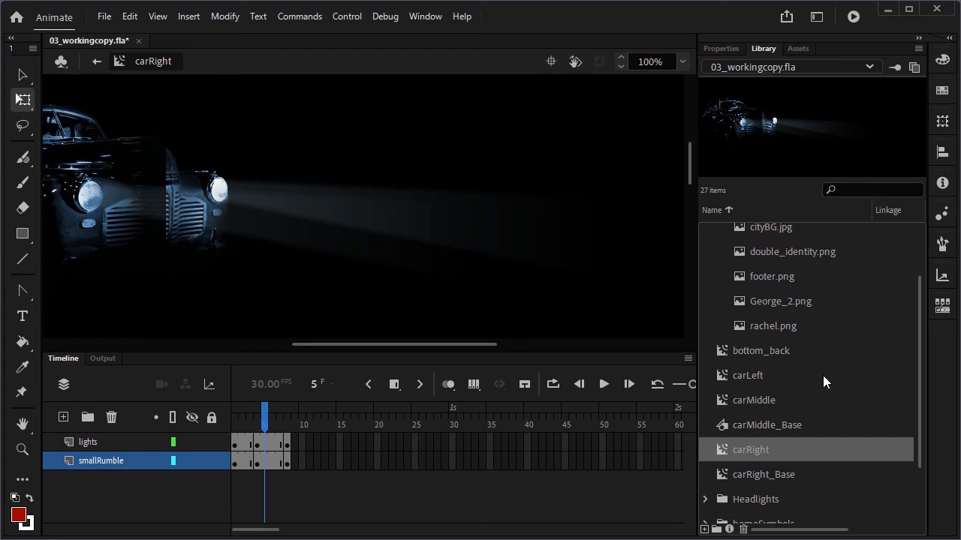
# Edit the carLeft symbol and add keyframes at frames 2 and 4 on its smallRumble layer
pyautogui.doubleClick(718, 377)
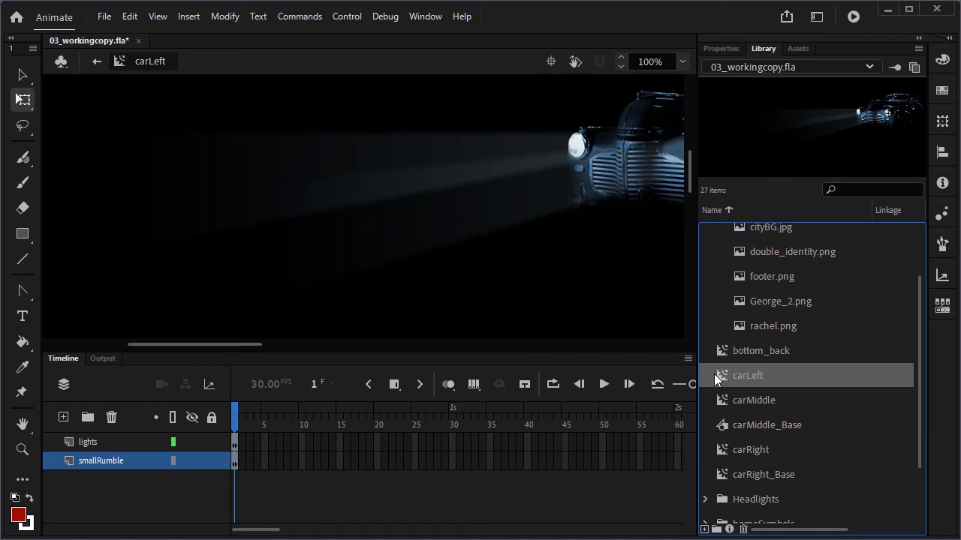
pyautogui.moveTo(223, 343); pyautogui.dragTo(276, 344)
pyautogui.scroll(3, 689, 151)
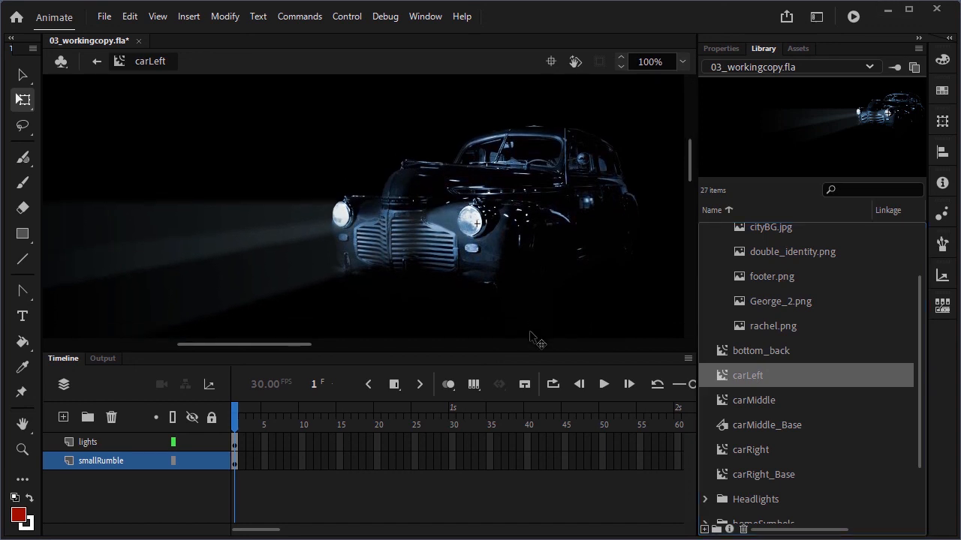
pyautogui.click(242, 461)
pyautogui.click(393, 384)
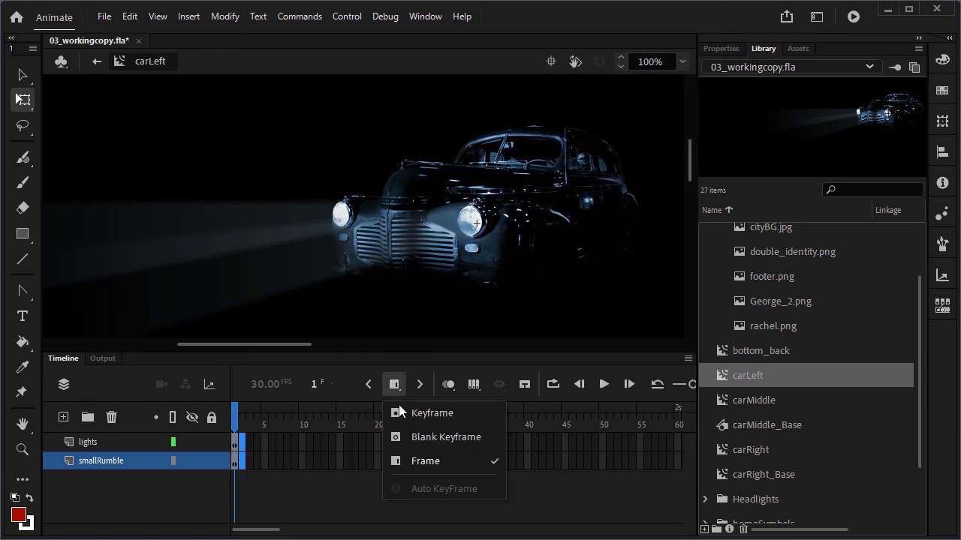
pyautogui.click(408, 435)
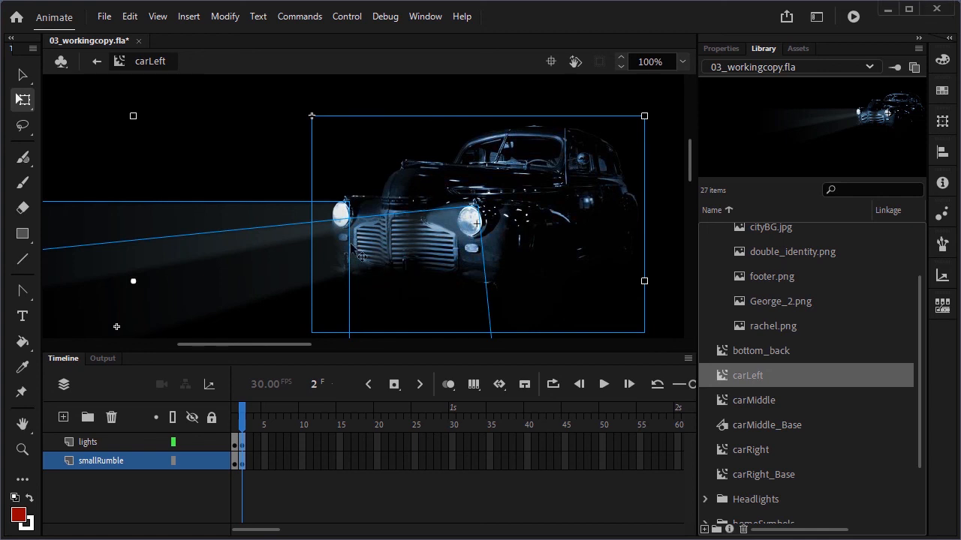
pyautogui.click(22, 75)
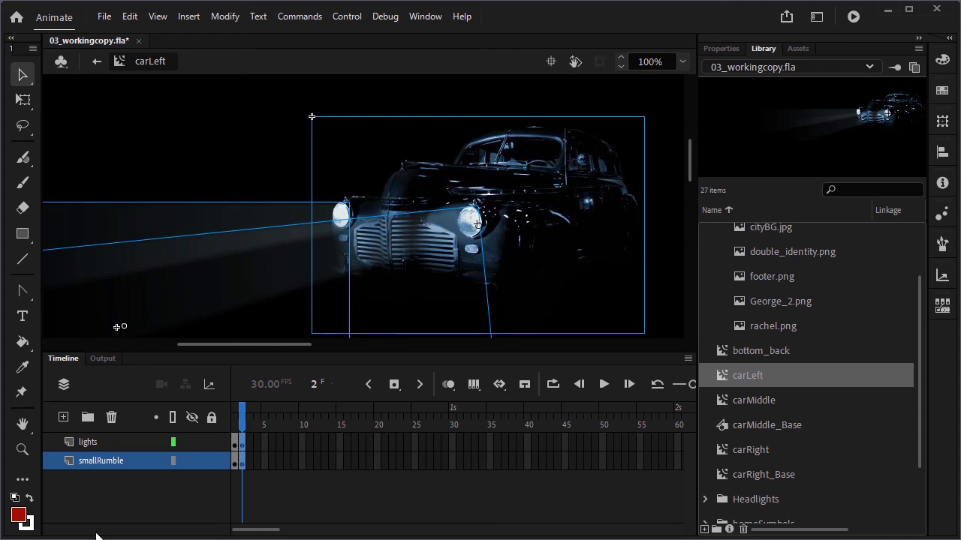
pyautogui.click(259, 460)
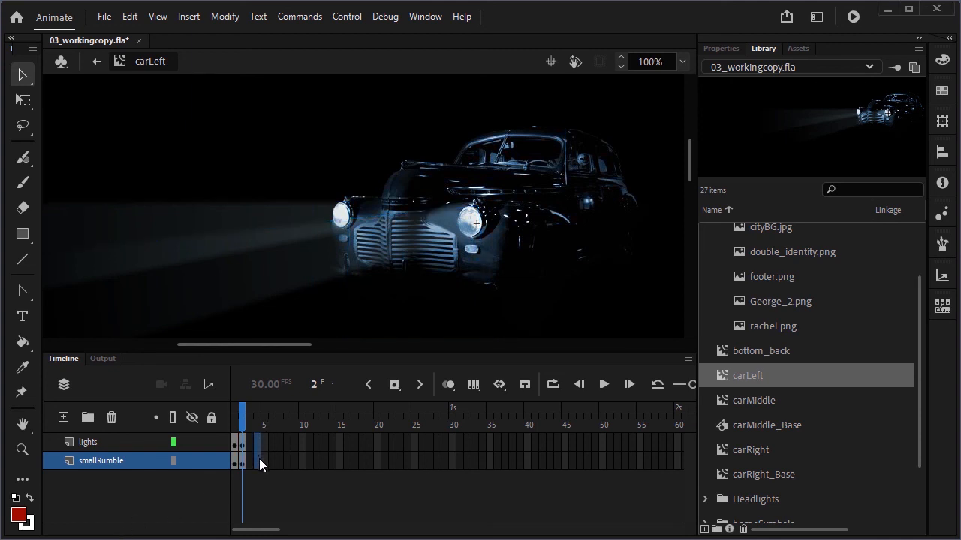
pyautogui.click(392, 385)
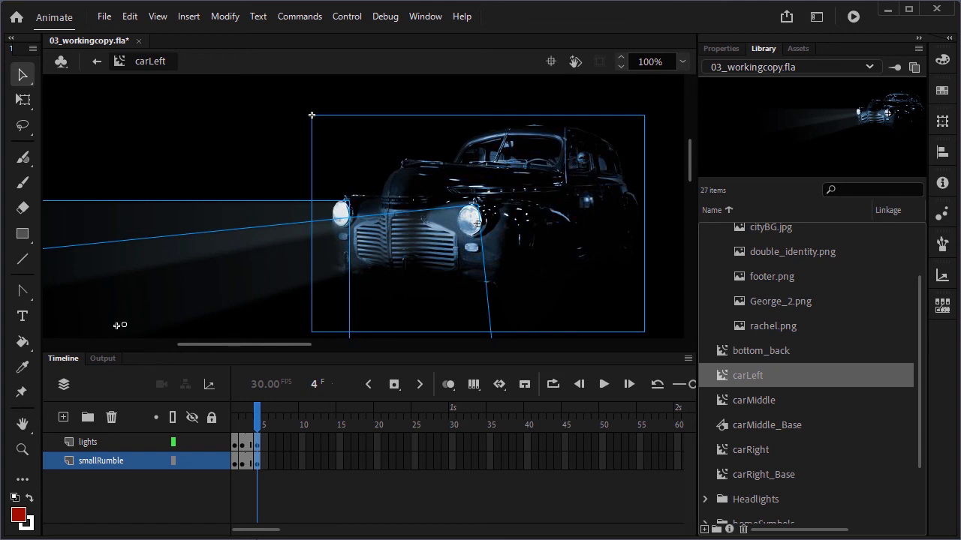
# Loop playback over the symbol's first few frames, play the rumble, and save the file
pyautogui.click(553, 385)
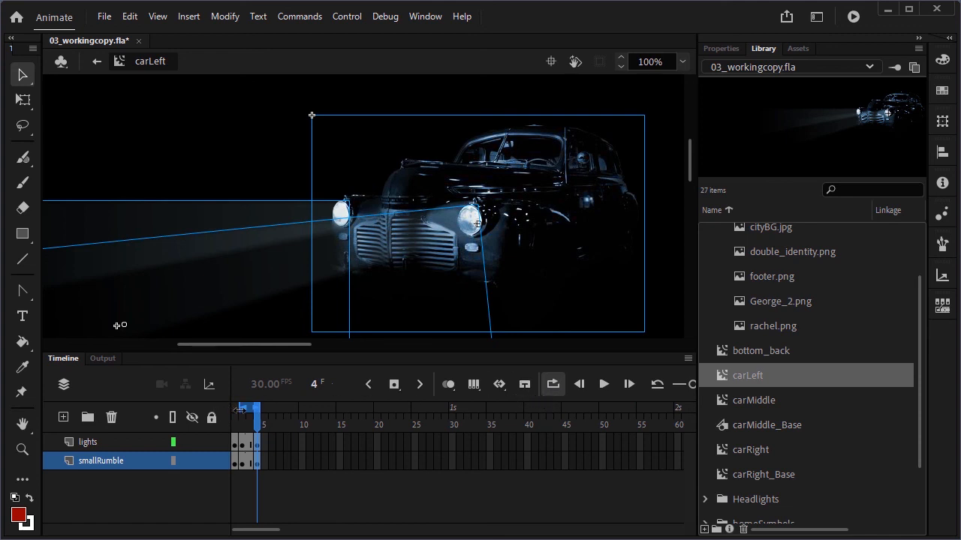
pyautogui.moveTo(238, 409); pyautogui.dragTo(232, 410)
pyautogui.click(605, 385)
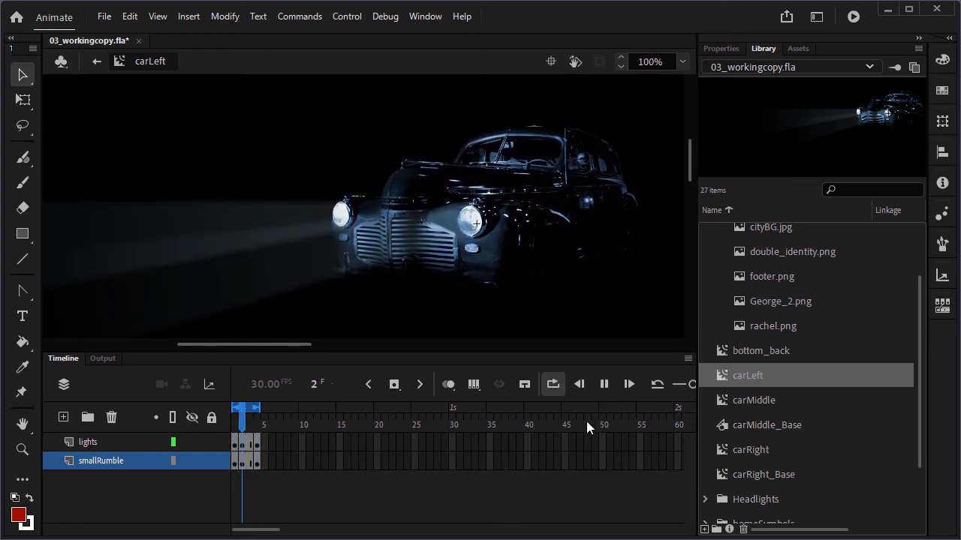
pyautogui.hotkey('ctrl', 's')
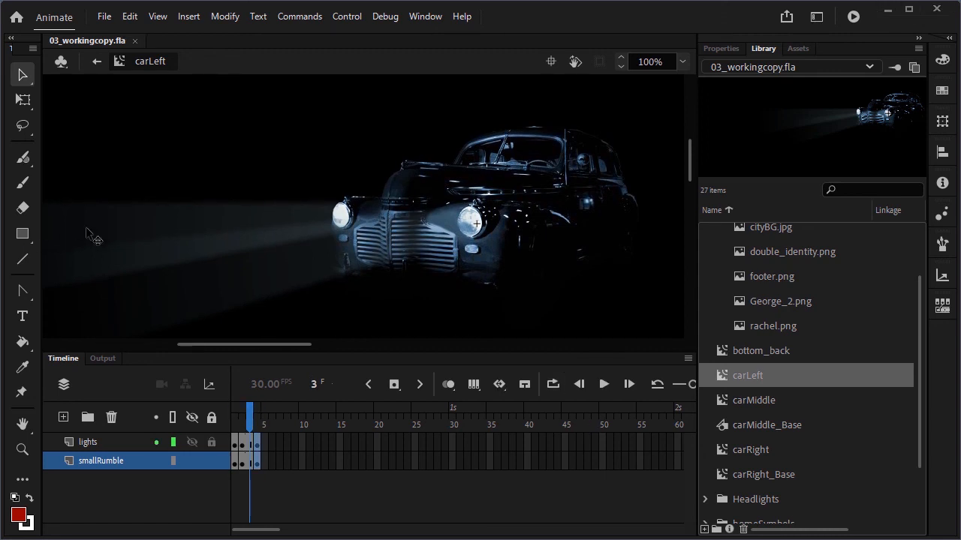
# Return to Scene 1, collapse the layer folders, and add a new top layer named title
pyautogui.click(96, 62)
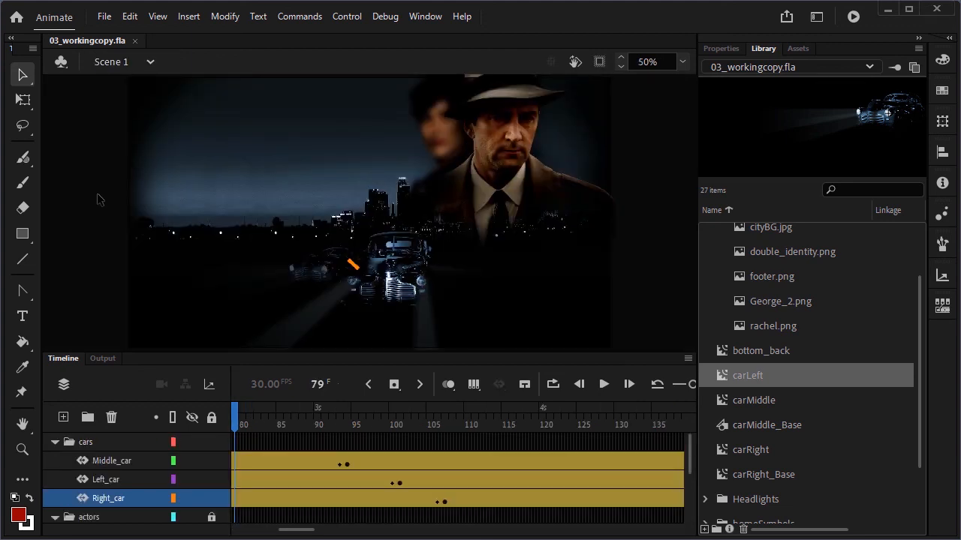
pyautogui.click(54, 443)
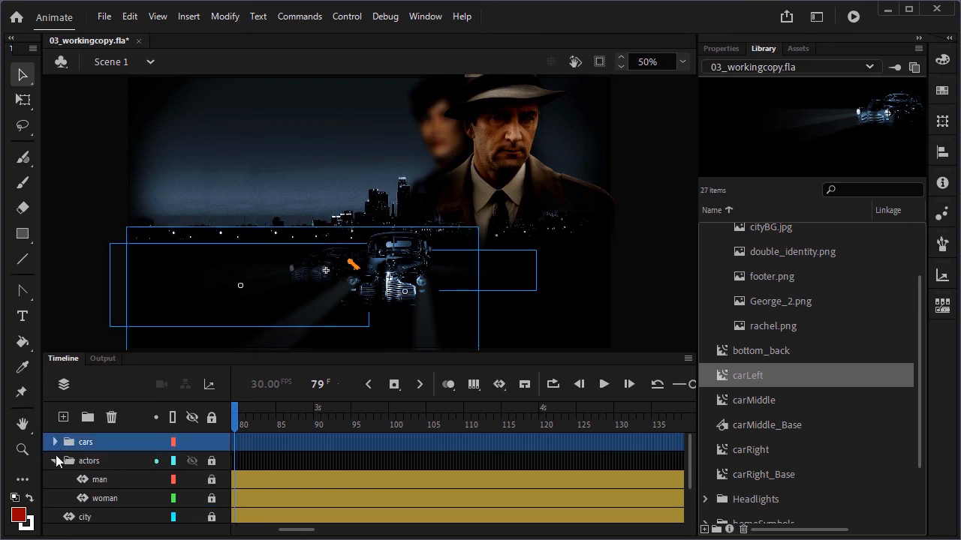
pyautogui.click(55, 459)
pyautogui.click(84, 443)
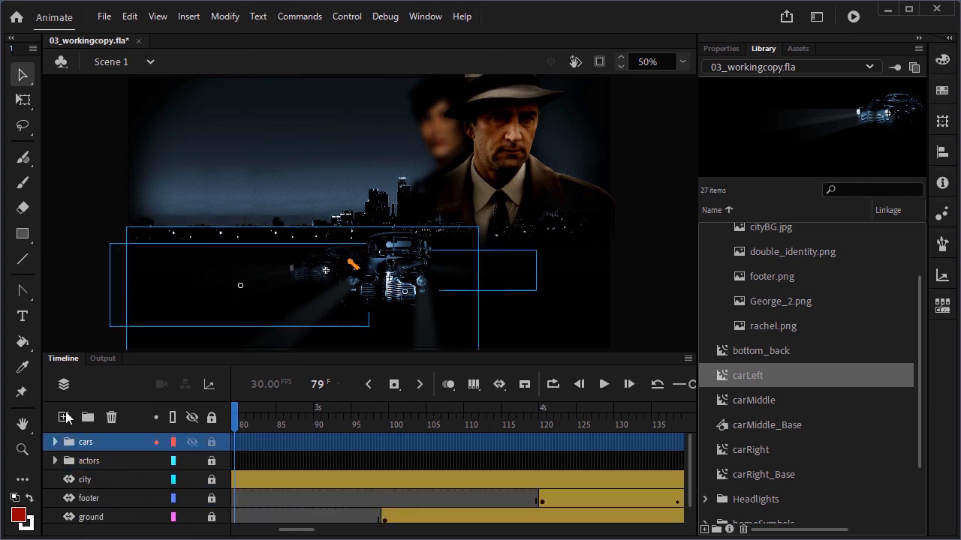
pyautogui.click(63, 418)
pyautogui.doubleClick(82, 442)
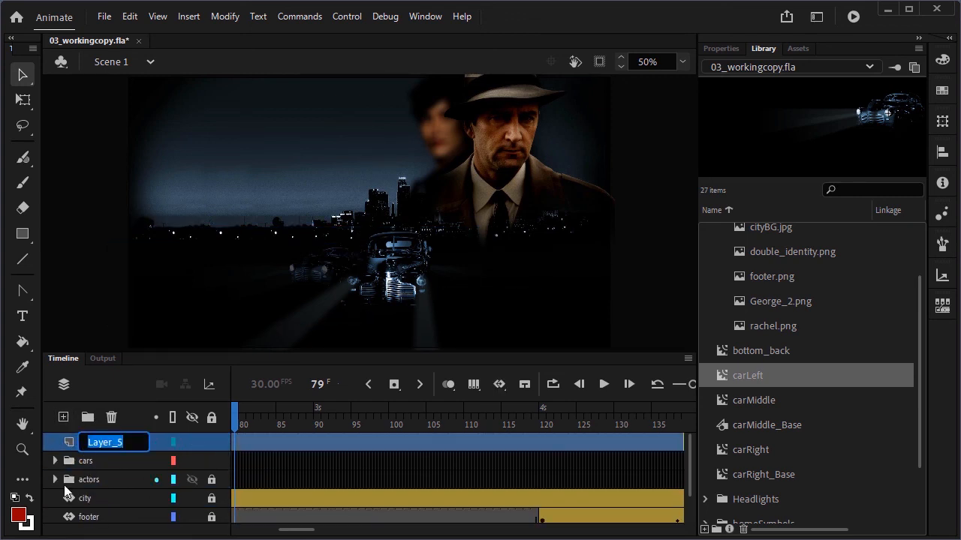
pyautogui.write('title')
pyautogui.press('Return')
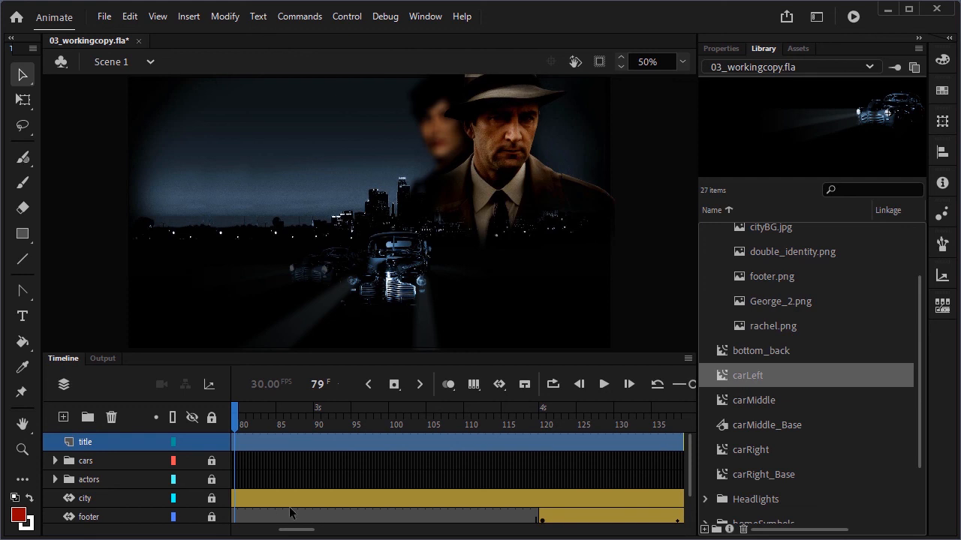
# Insert a keyframe at frame 120 on the title layer and place the movietitle symbol on the stage
pyautogui.click(541, 443)
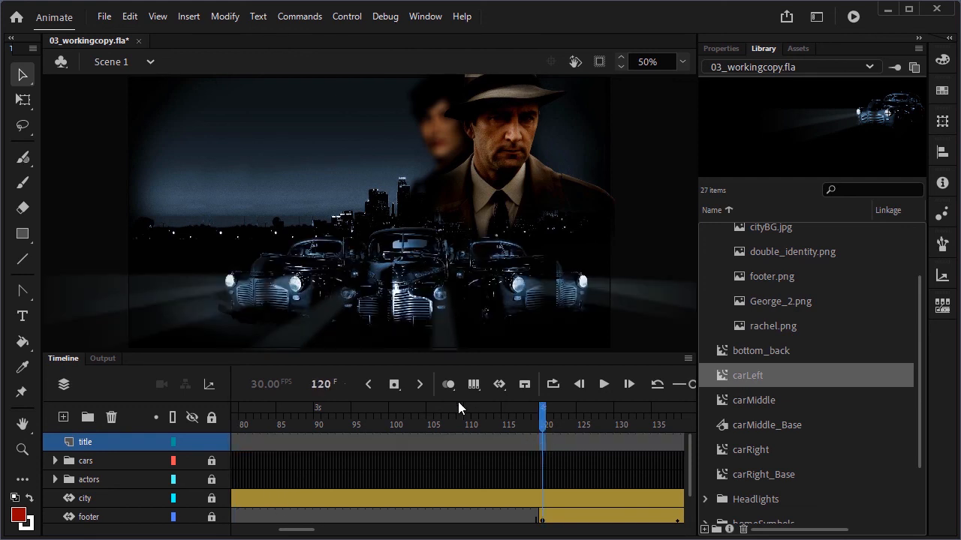
pyautogui.click(394, 385)
pyautogui.moveTo(914, 388); pyautogui.dragTo(911, 464)
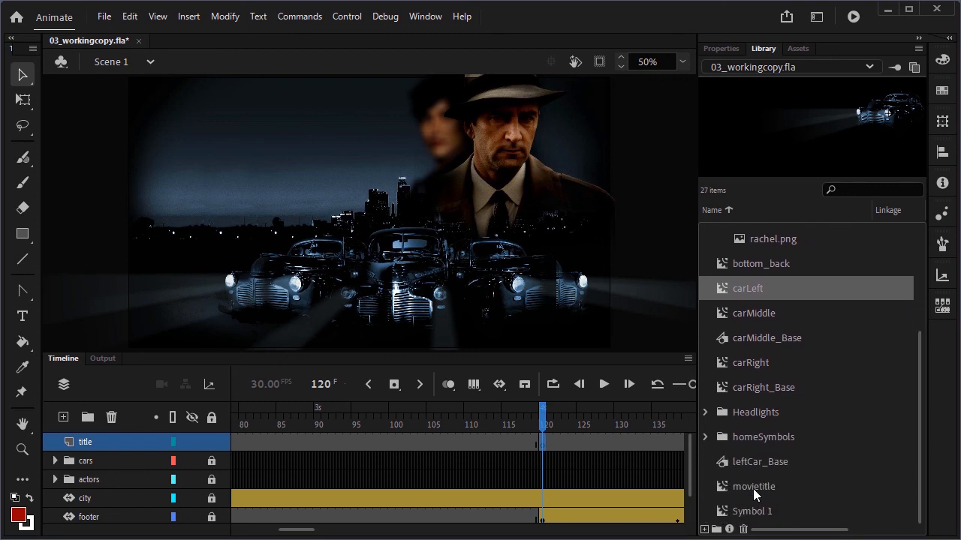
pyautogui.moveTo(753, 488); pyautogui.dragTo(387, 222)
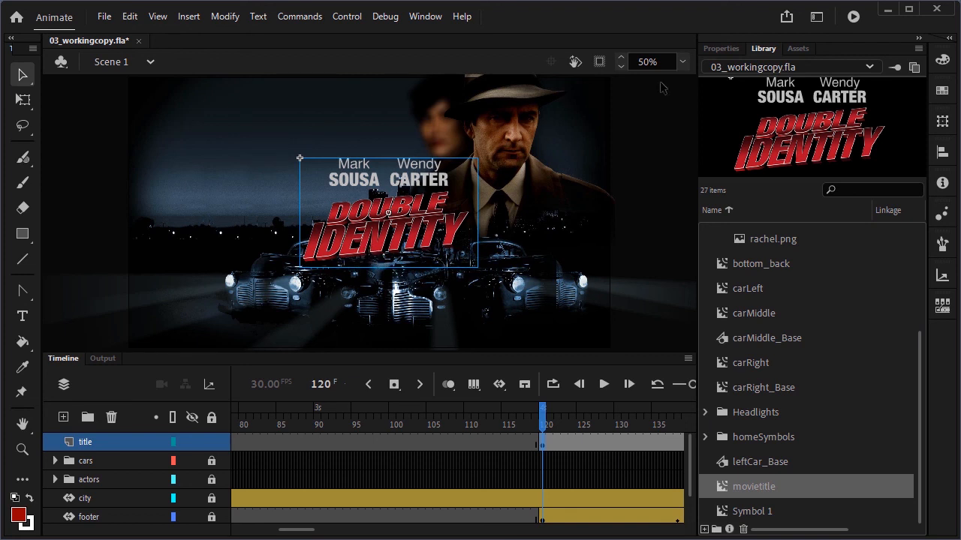
# Position the movietitle instance at X 180 and Y 90
pyautogui.click(732, 49)
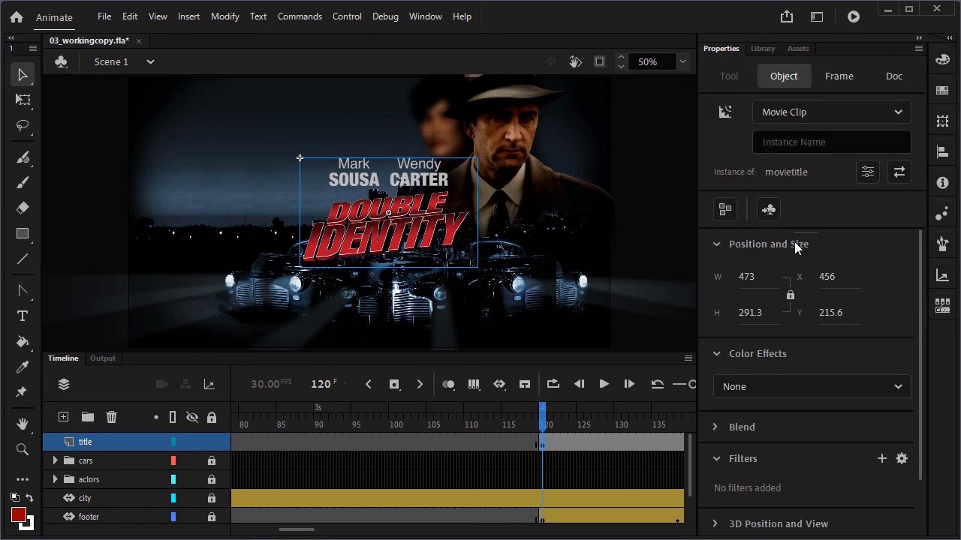
pyautogui.click(826, 276)
pyautogui.write('180')
pyautogui.press('Return')
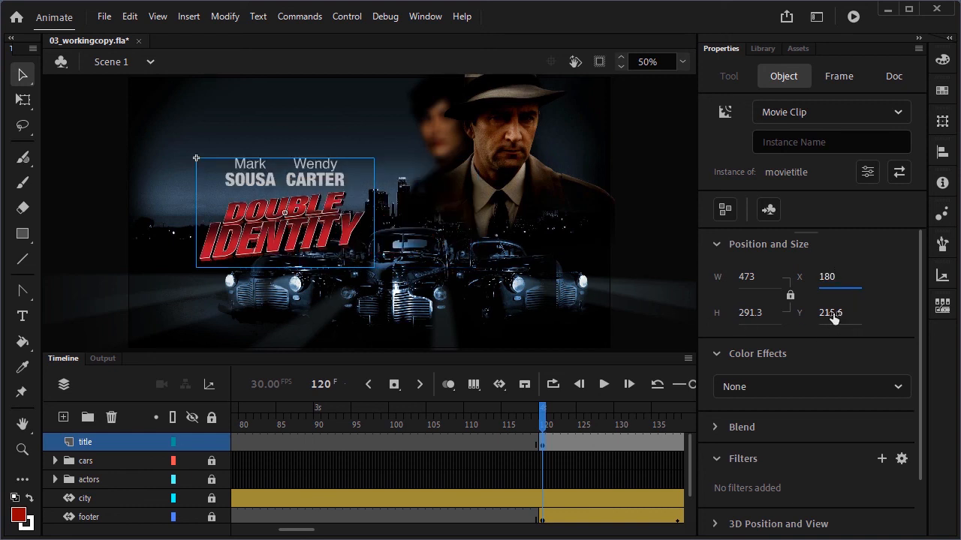
pyautogui.click(832, 313)
pyautogui.write('90')
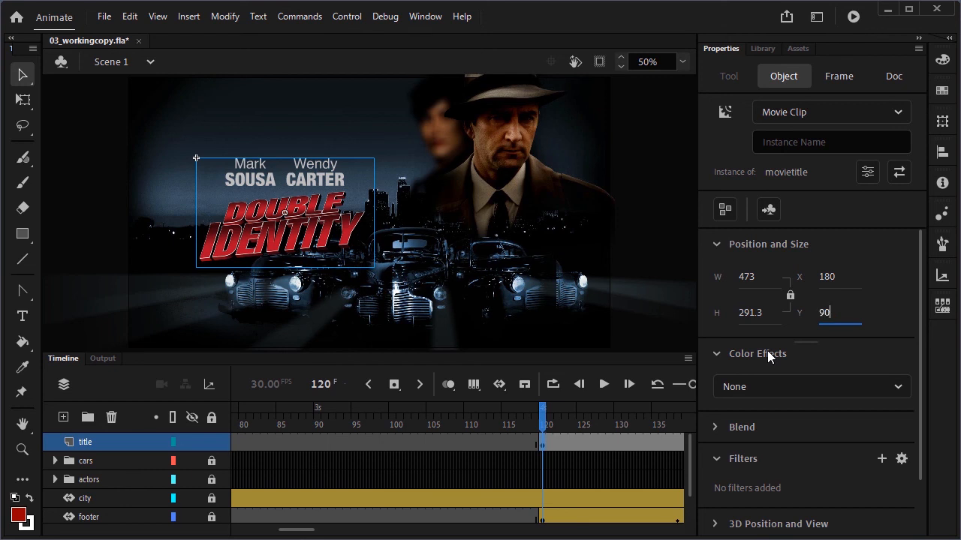
pyautogui.press('Return')
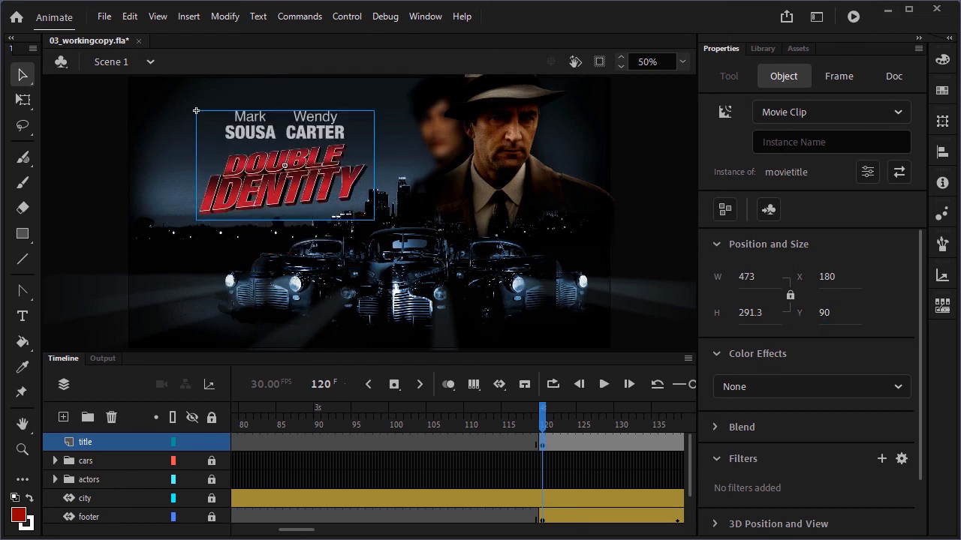
# Create a motion tween on the title layer and go to frame 140
pyautogui.click(500, 385)
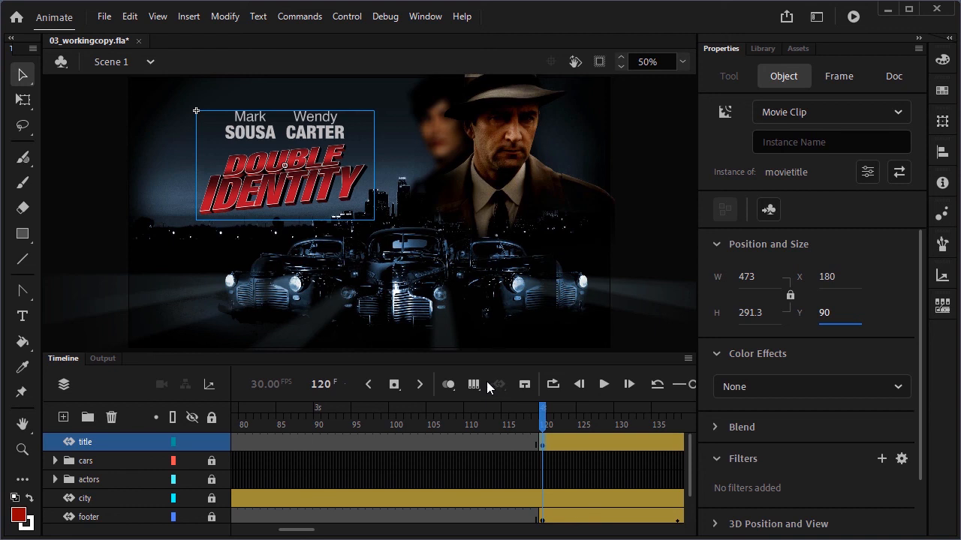
pyautogui.moveTo(301, 533); pyautogui.dragTo(318, 532)
pyautogui.click(465, 447)
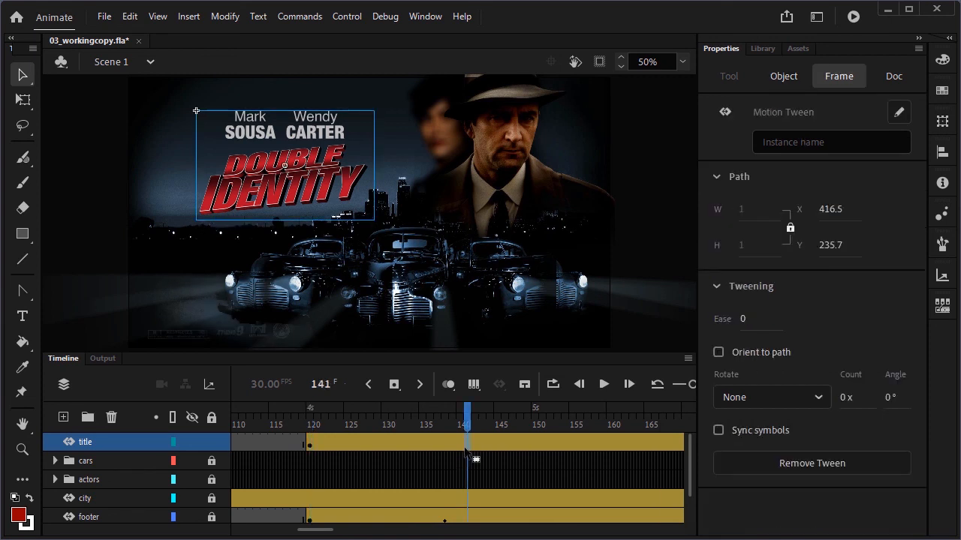
pyautogui.click(460, 444)
# Add the 3D Rotation tool to the toolbar and select it
pyautogui.click(22, 478)
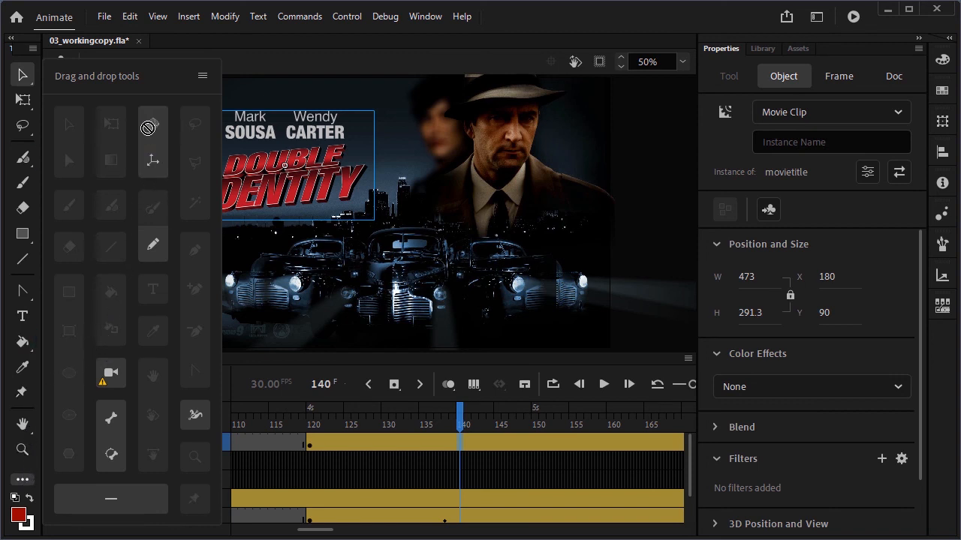
pyautogui.moveTo(148, 128); pyautogui.dragTo(27, 149)
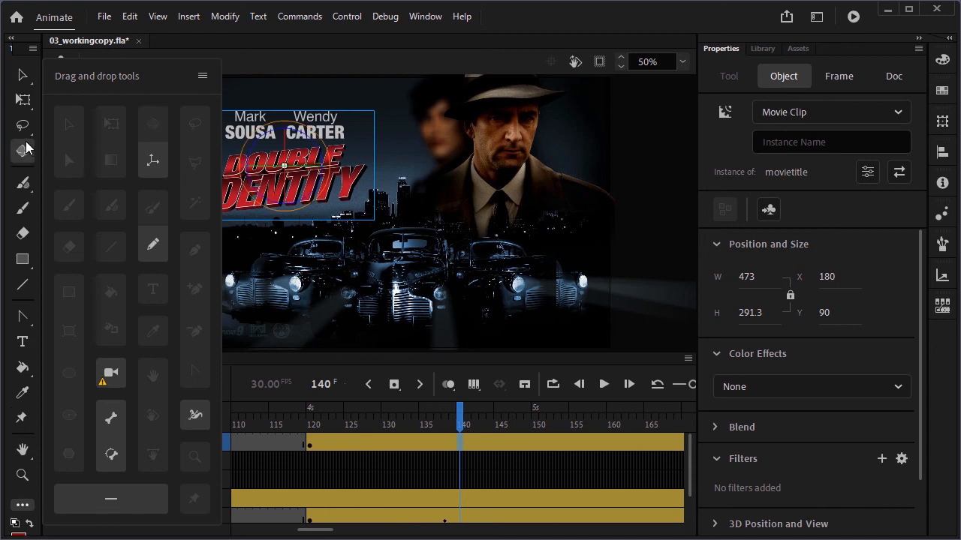
pyautogui.click(26, 148)
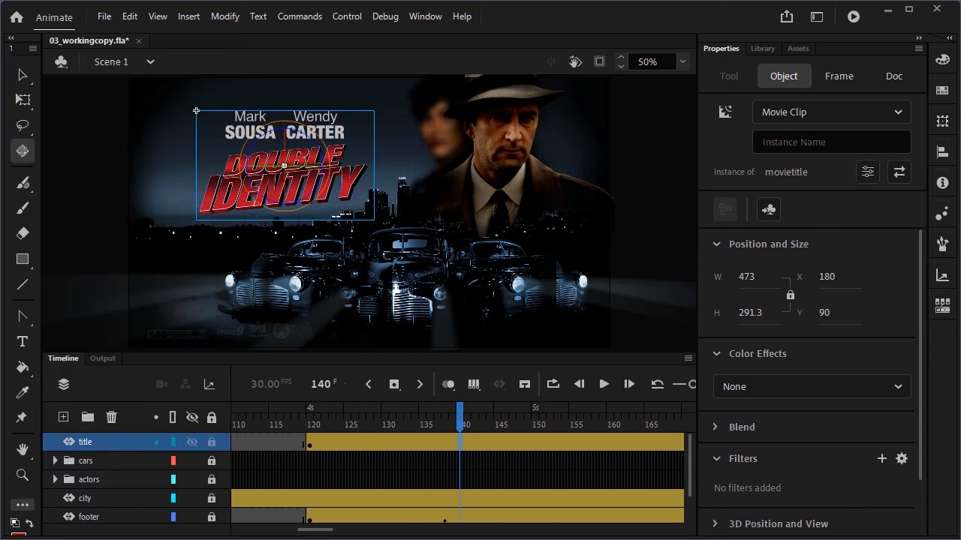
pyautogui.moveTo(45, 253); pyautogui.dragTo(69, 250)
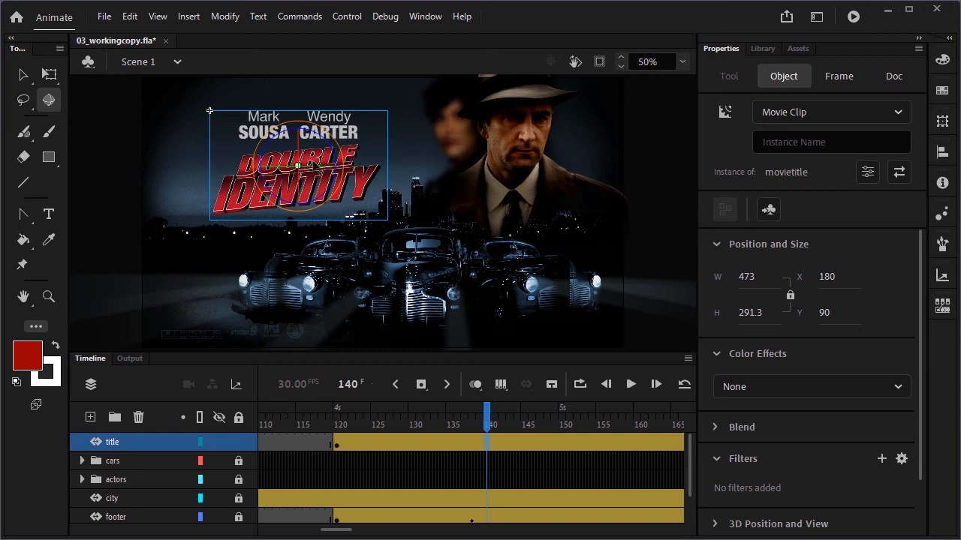
# Rotate the title in 3D at frame 140, setting its Y rotation to -50°
pyautogui.moveTo(321, 169); pyautogui.dragTo(318, 174)
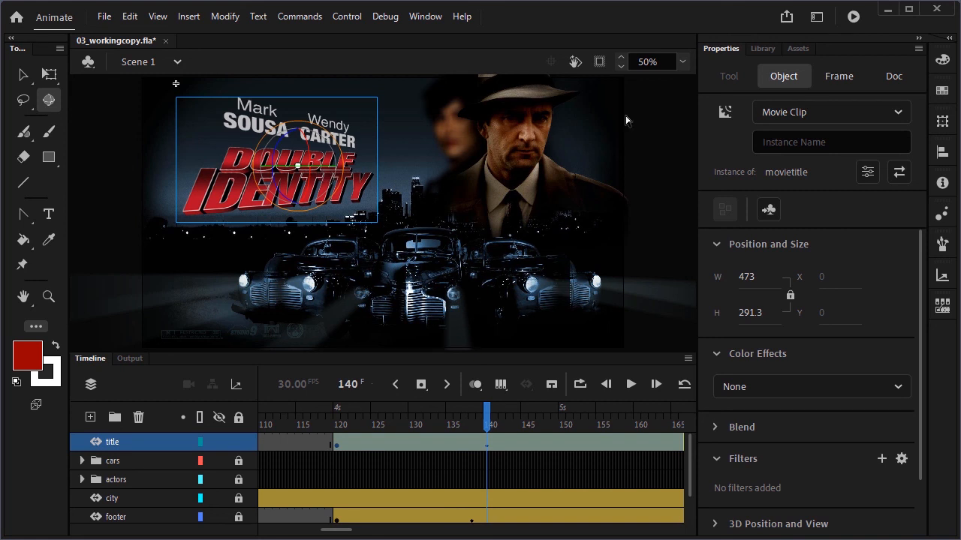
pyautogui.click(943, 122)
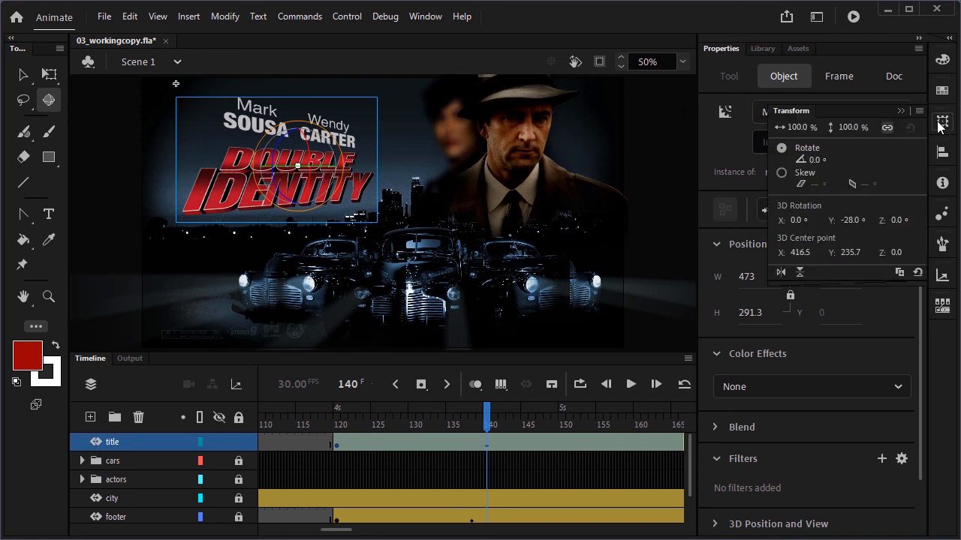
pyautogui.click(847, 220)
pyautogui.press('Return')
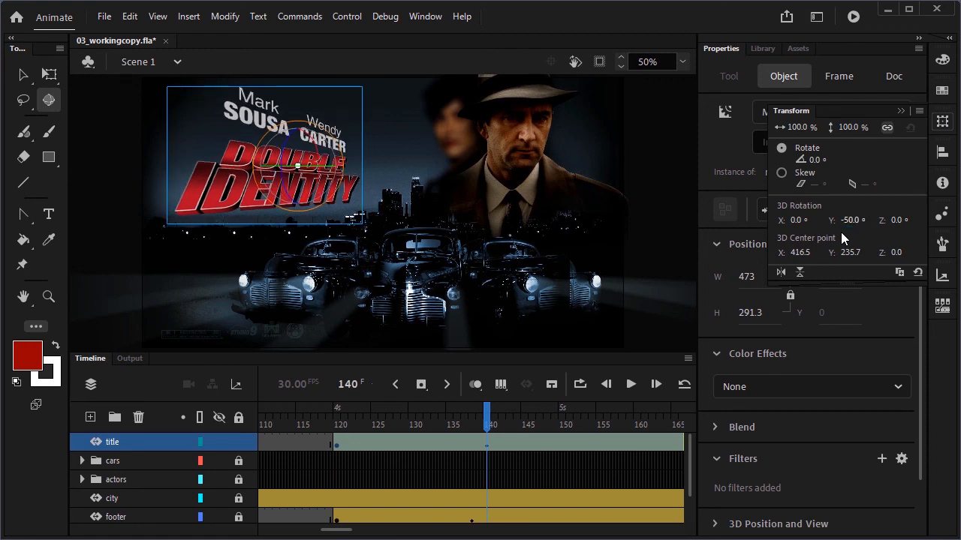
# At frame 120, rotate the title in 3D about its horizontal axis so it starts tilted back, then scrub to preview
pyautogui.click(337, 427)
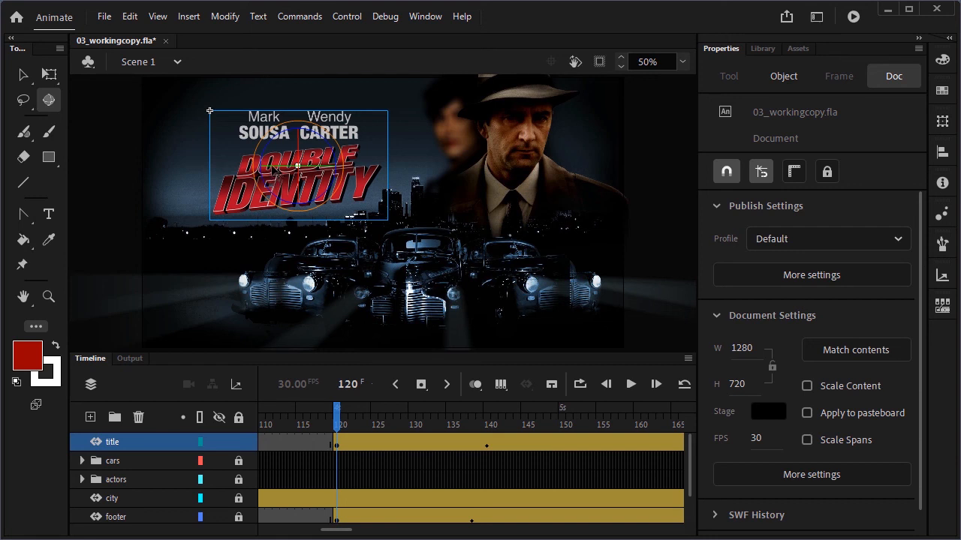
pyautogui.moveTo(318, 166); pyautogui.dragTo(308, 83)
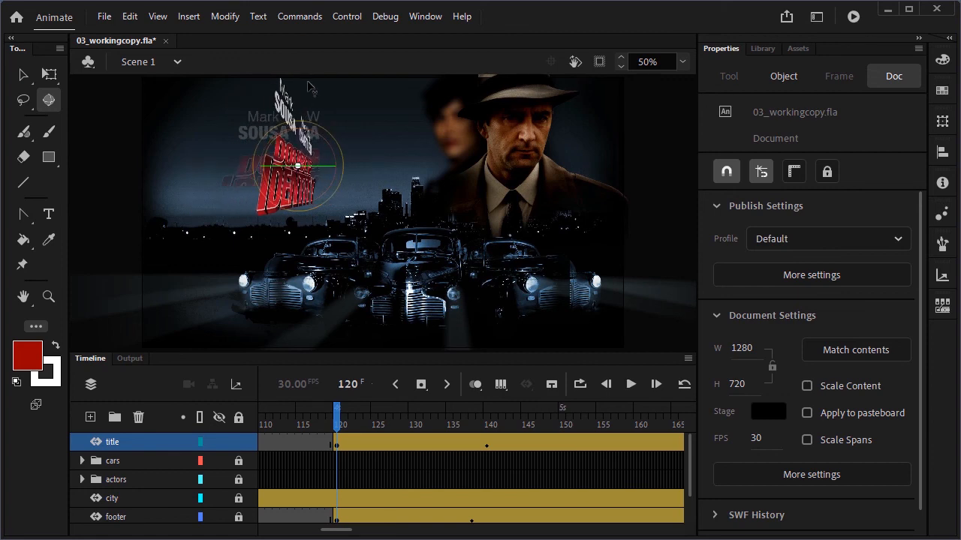
pyautogui.moveTo(336, 421); pyautogui.dragTo(524, 455)
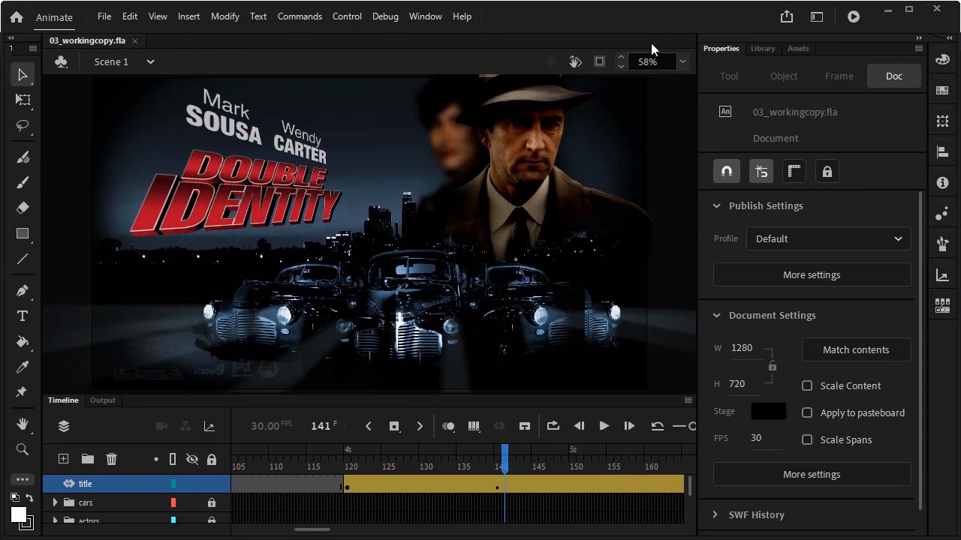
# Publish the animation as a Video (.mp4)
pyautogui.click(786, 18)
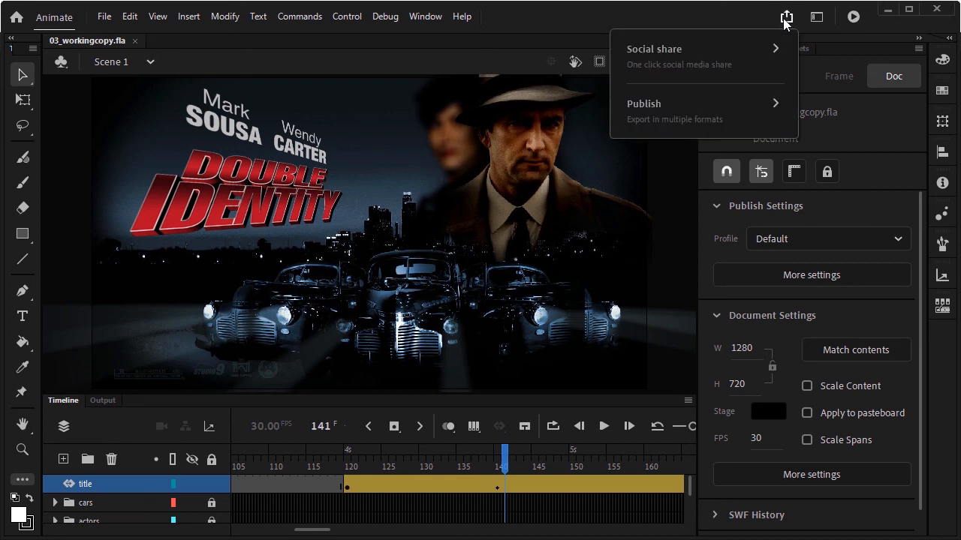
pyautogui.click(687, 106)
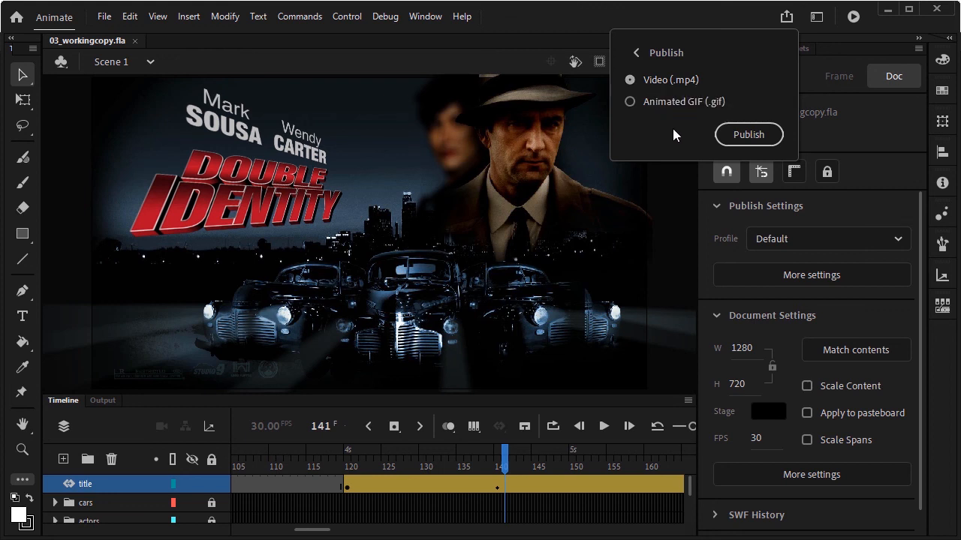
pyautogui.click(760, 133)
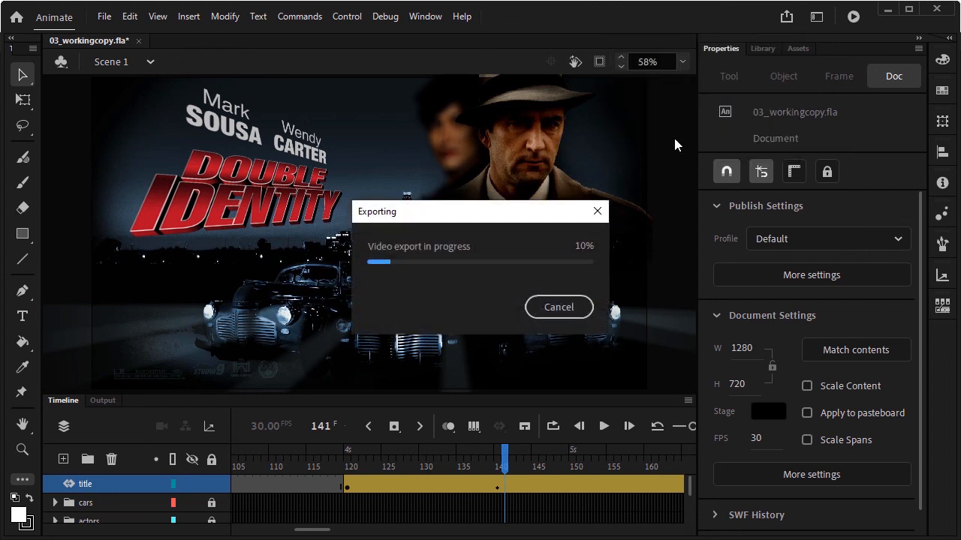